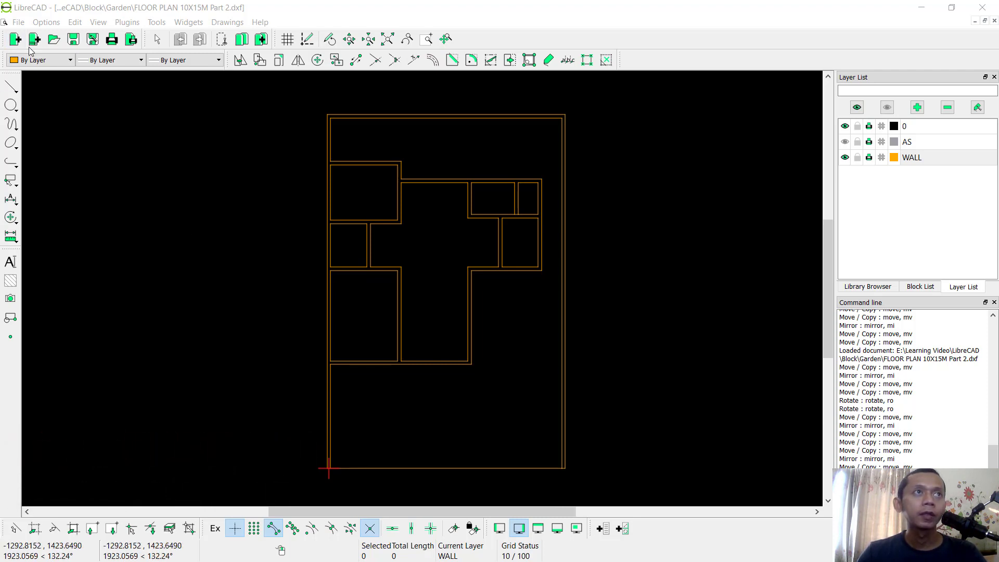
Import the DOOR 1000 block file from the Door folder as a block to insert
click(19, 22)
mouse_move(49, 113)
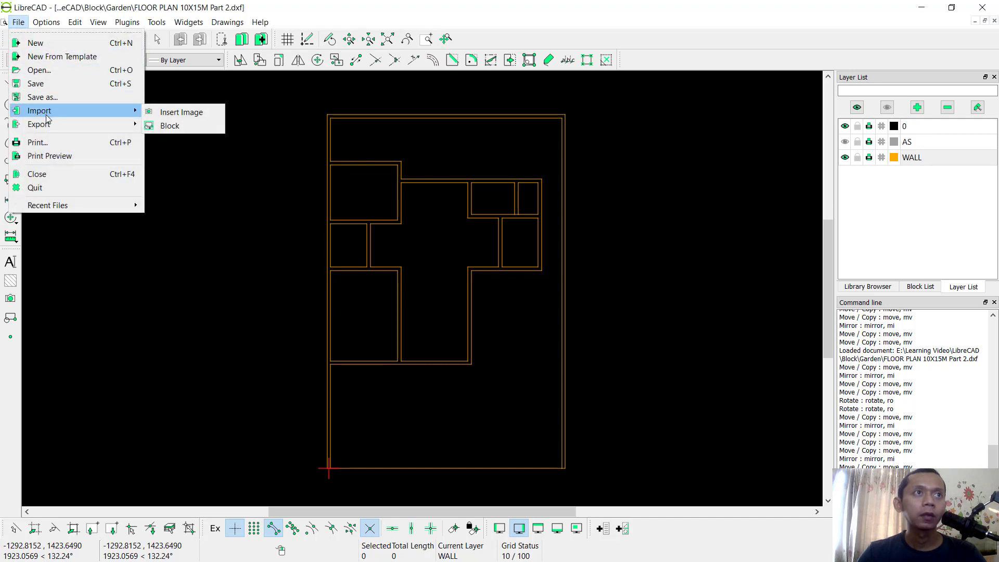
click(171, 127)
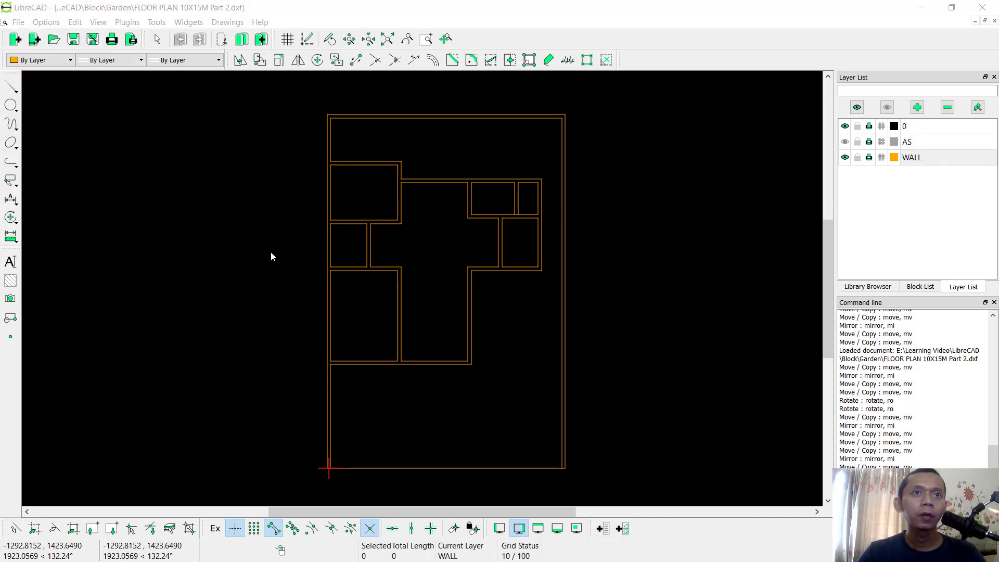
click(248, 255)
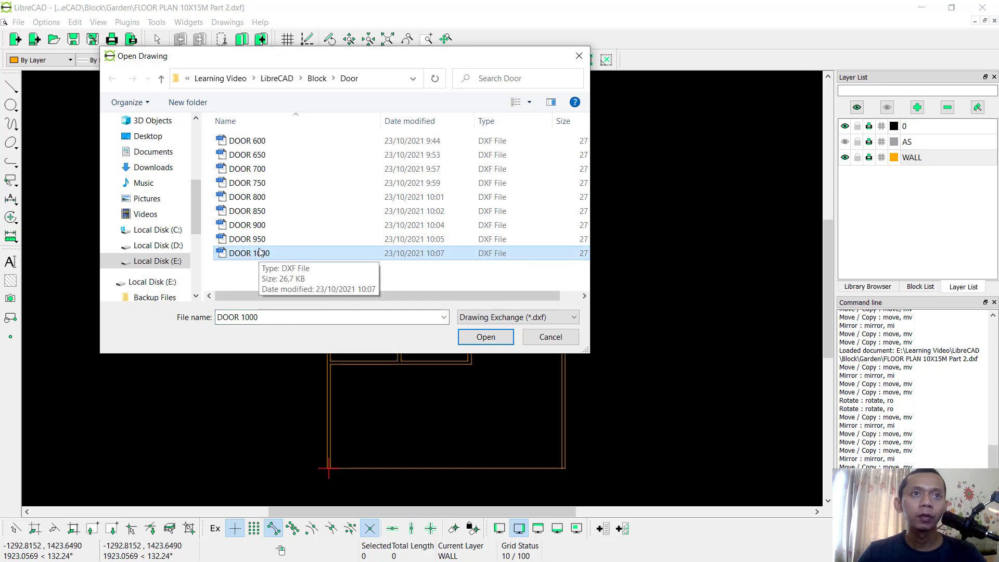
click(484, 337)
scroll(416, 355, up, 3)
scroll(416, 355, up, 5)
Place two DOOR 1000 copies, the second between the central rooms, then end insertion
click(373, 310)
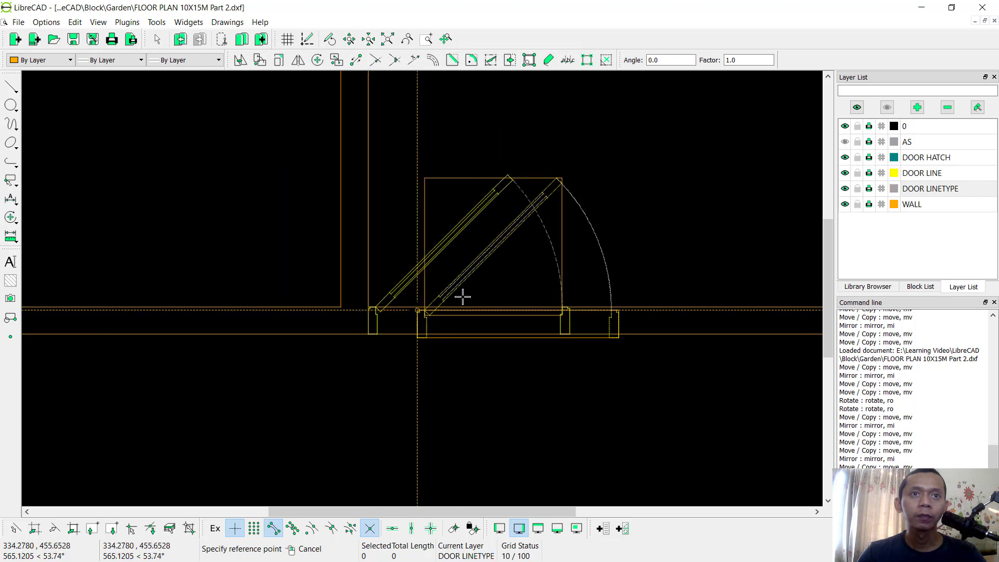
scroll(462, 296, down, 5)
middle_drag(509, 216, 419, 448)
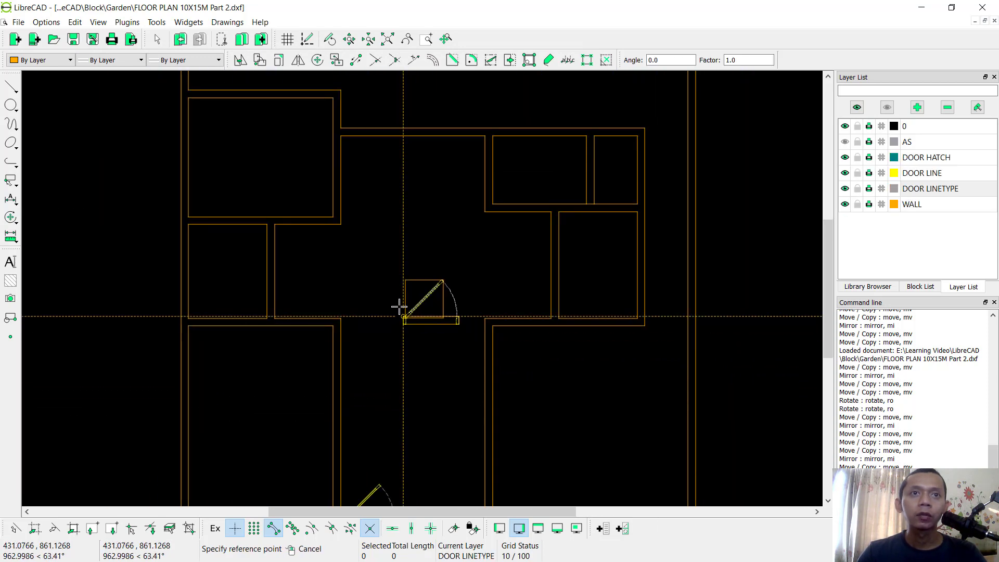
click(399, 287)
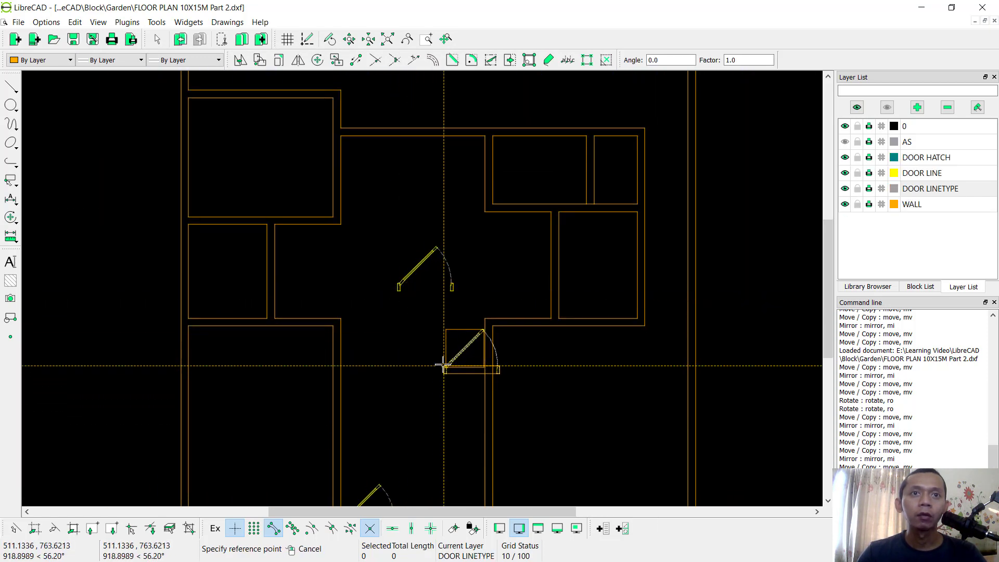
right_click(426, 355)
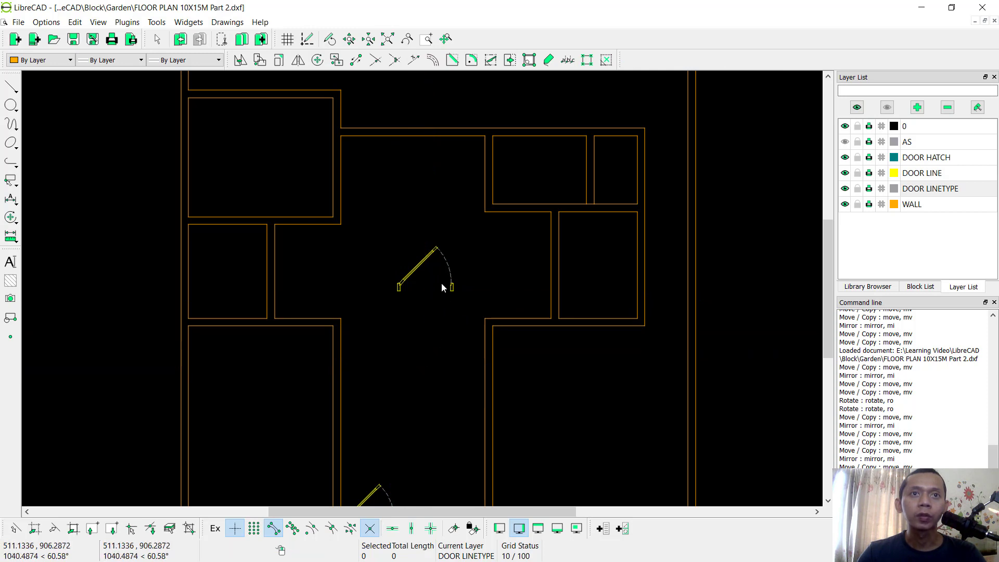
Window-select the whole middle door
scroll(435, 276, up, 4)
scroll(435, 273, down, 2)
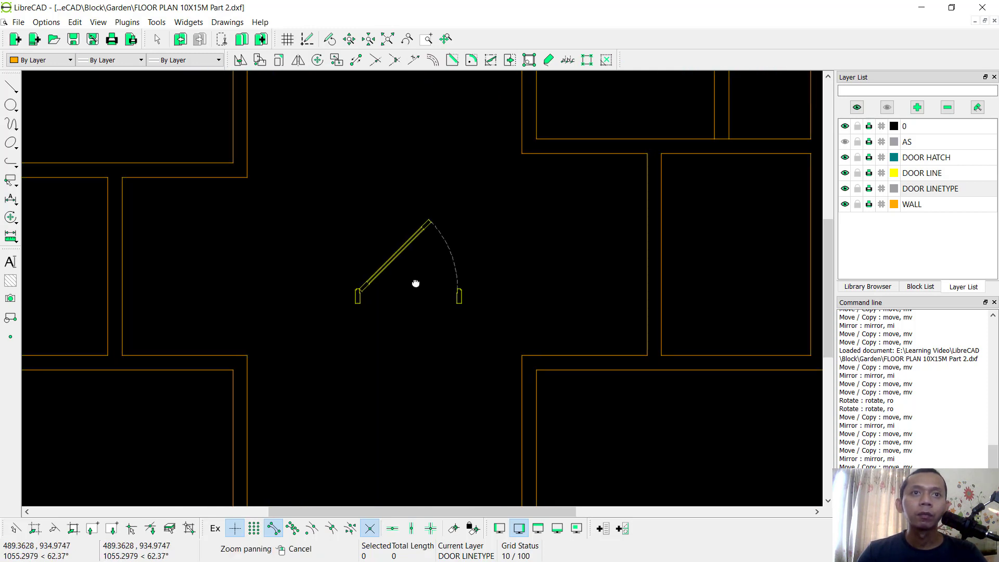
drag(397, 332, 356, 351)
Mirror the middle door across a vertical line just to its right, keeping the original, and select the copy
click(11, 218)
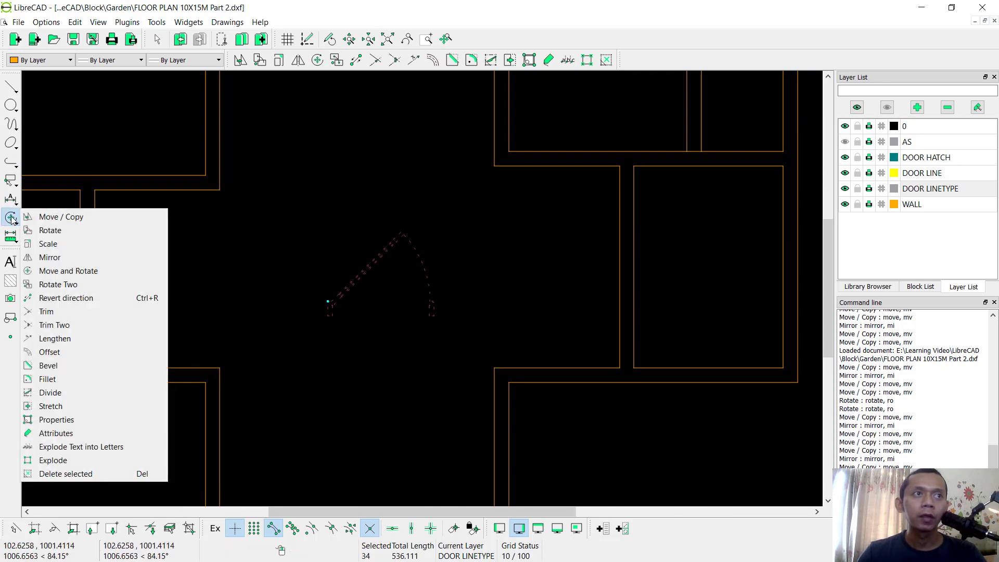
click(50, 258)
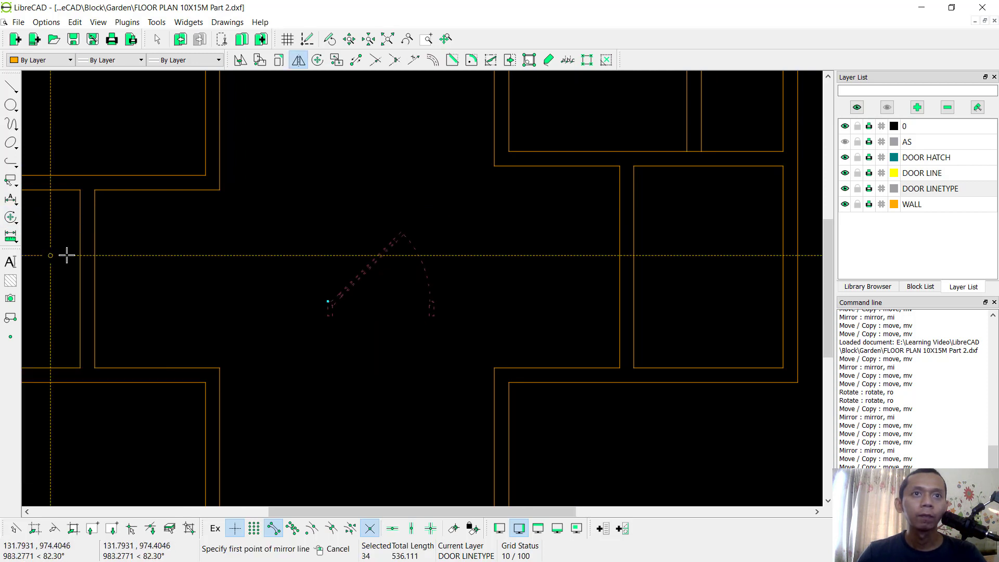
click(455, 316)
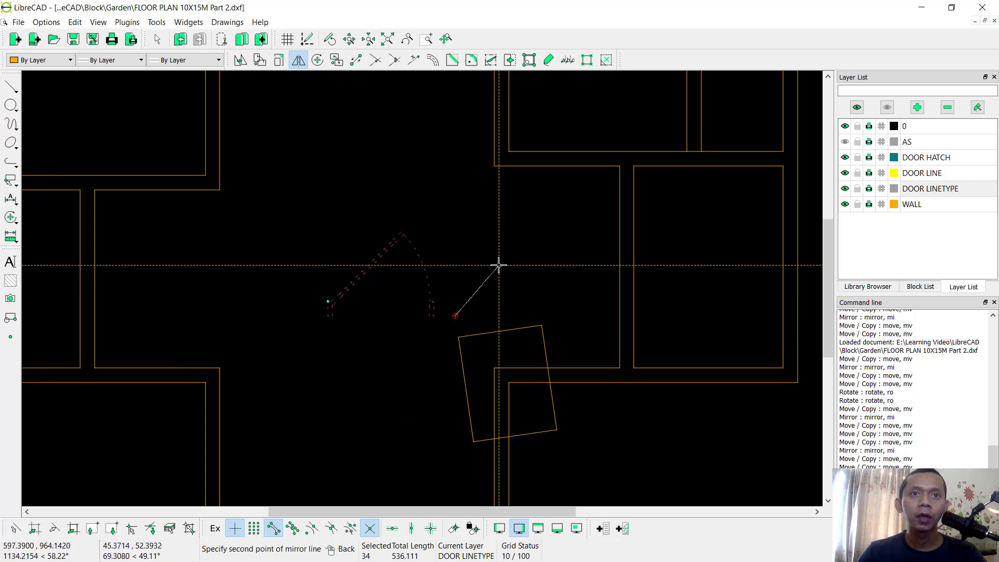
click(432, 529)
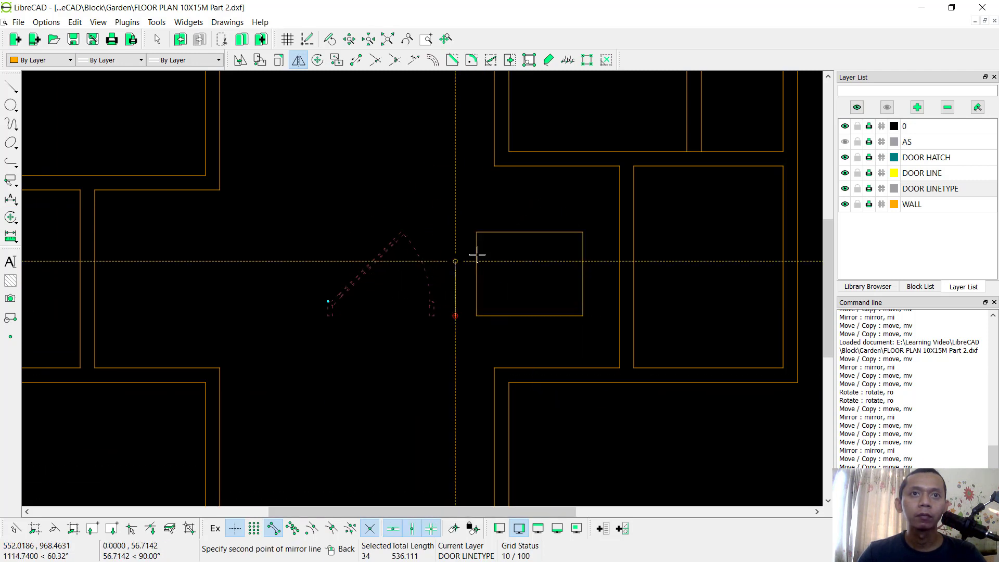
click(462, 224)
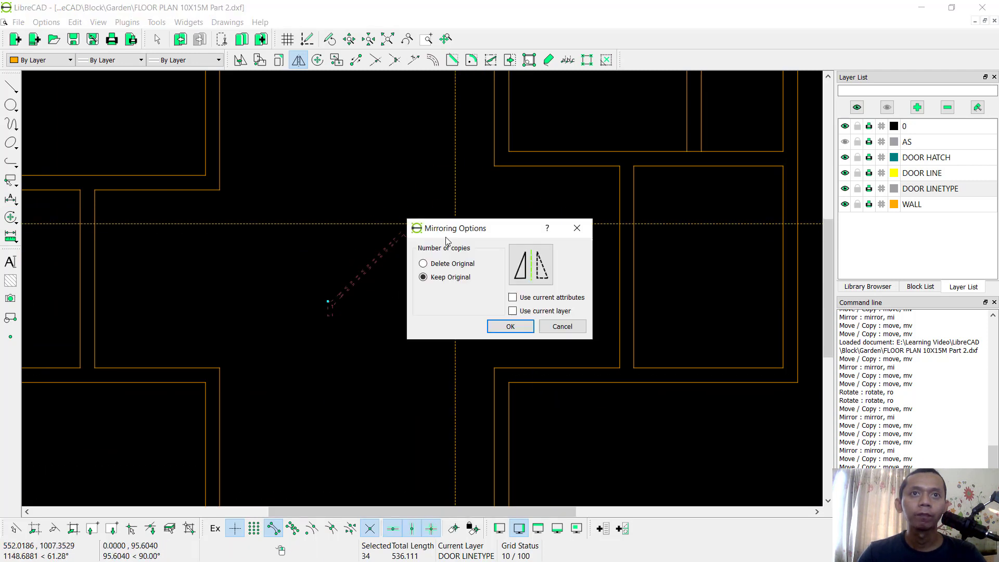
click(509, 326)
drag(546, 251, 465, 327)
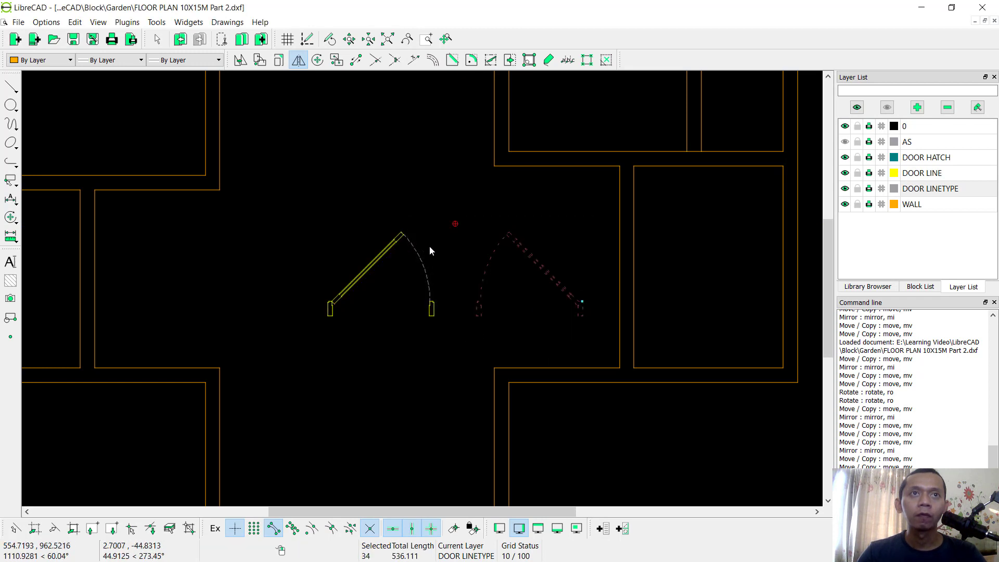
click(240, 60)
Move the mirrored door from its hinge corner to the wall corner, deleting the original
scroll(598, 312, up, 4)
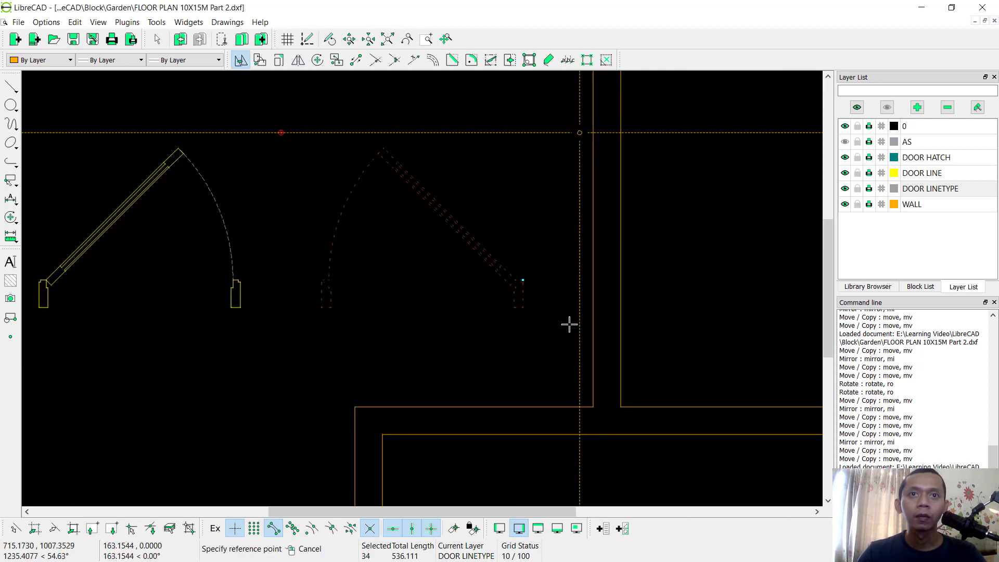
scroll(535, 281, up, 6)
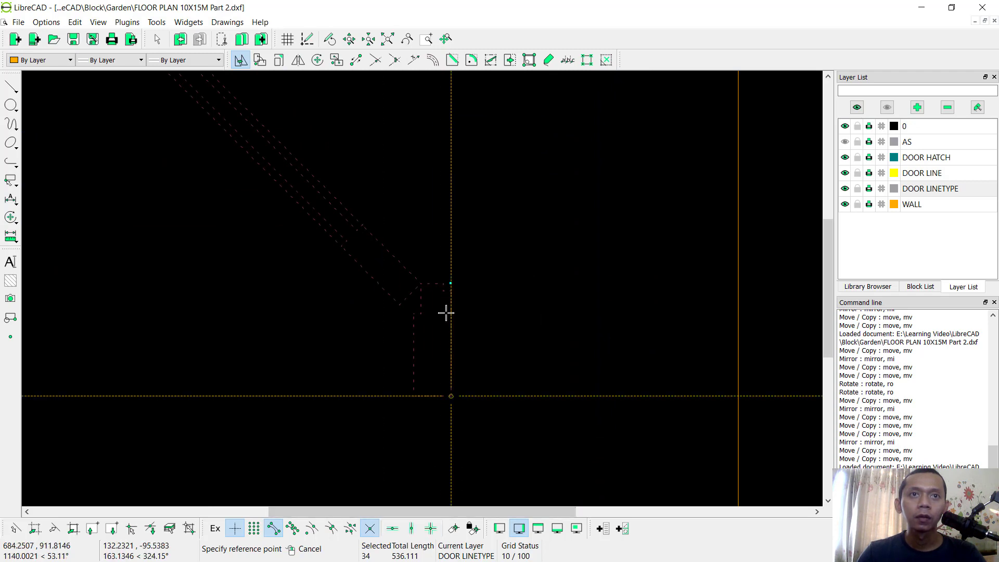
click(441, 281)
scroll(463, 299, down, 4)
middle_drag(559, 360, 390, 179)
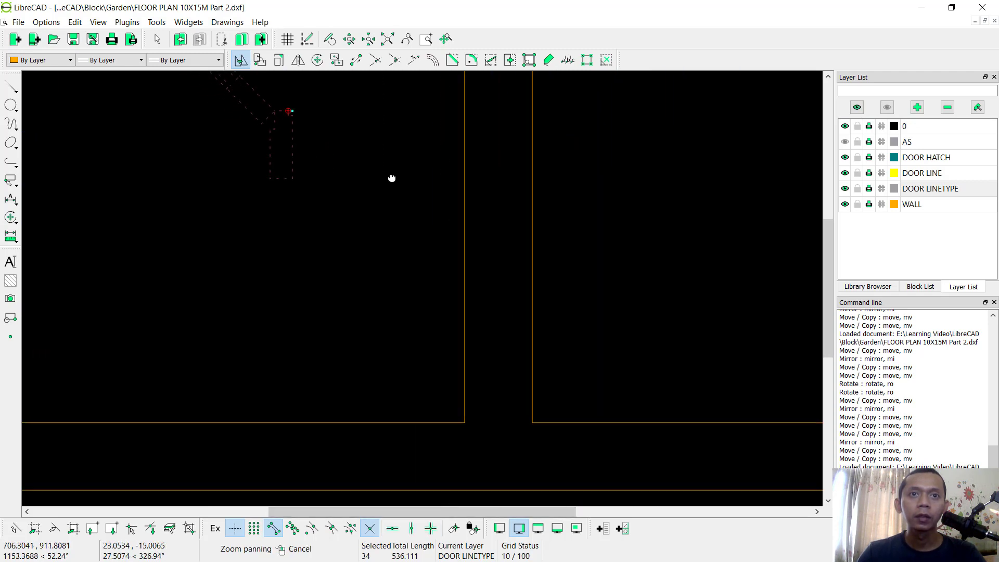
click(458, 423)
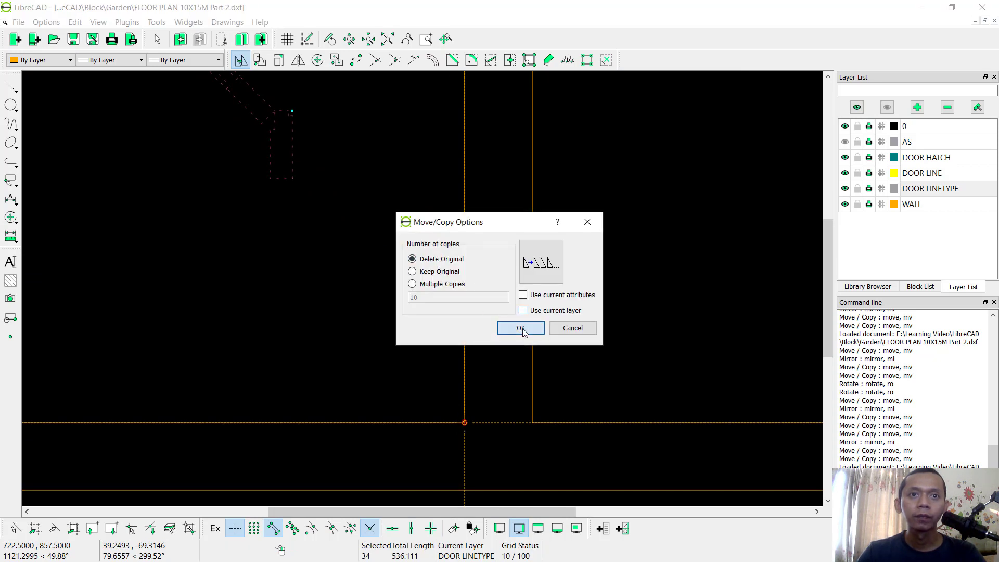
click(521, 328)
Adjust the mirrored door's position with a second move to the corrected point
scroll(463, 363, up, 7)
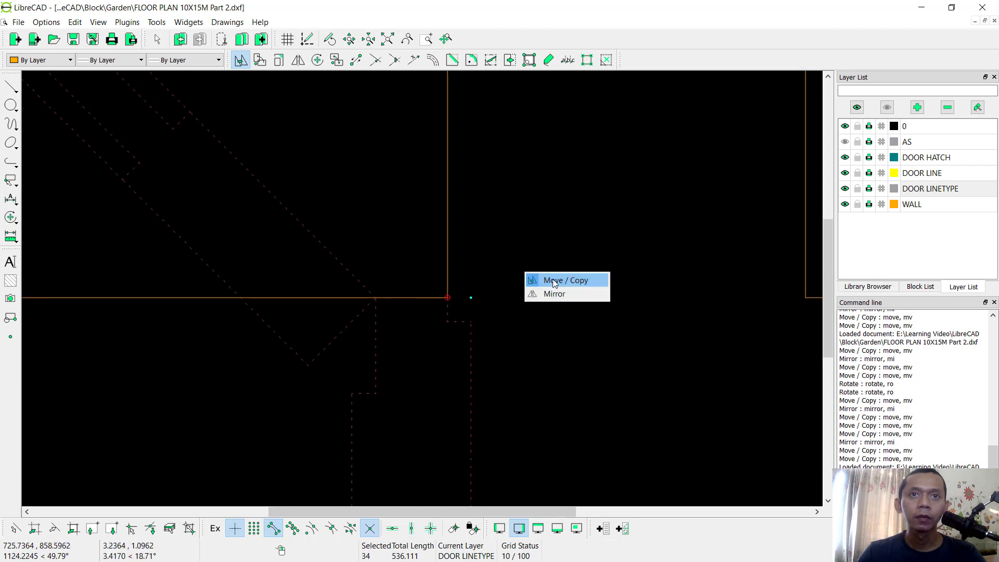
click(555, 283)
click(448, 321)
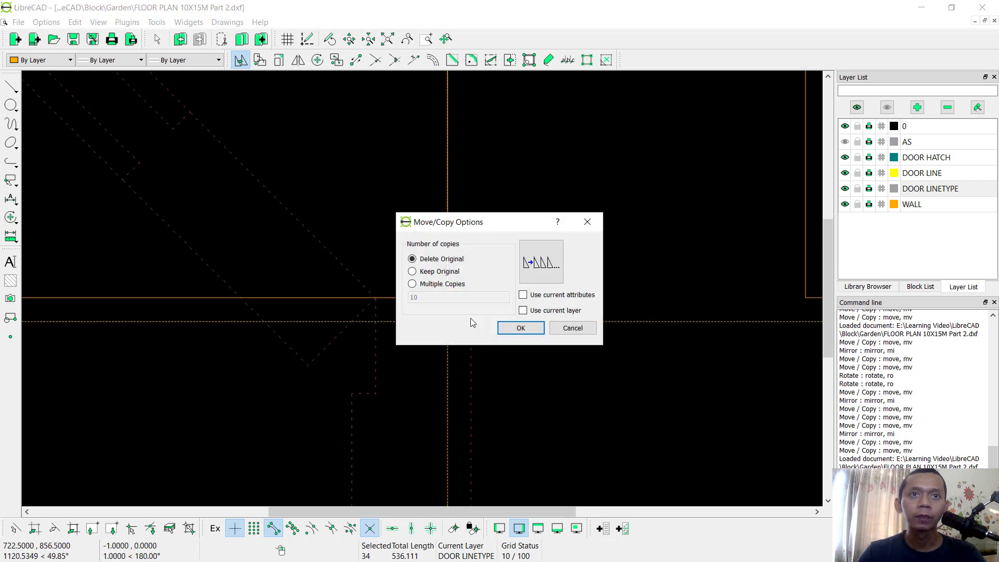
click(510, 329)
scroll(523, 274, up, 5)
Bring both doors into view and select the original door on the left
mouse_move(512, 270)
middle_down()
mouse_move(447, 229)
mouse_move(512, 358)
middle_up()
scroll(525, 358, down, 7)
mouse_move(429, 343)
middle_down()
mouse_move(432, 330)
mouse_move(530, 420)
middle_up()
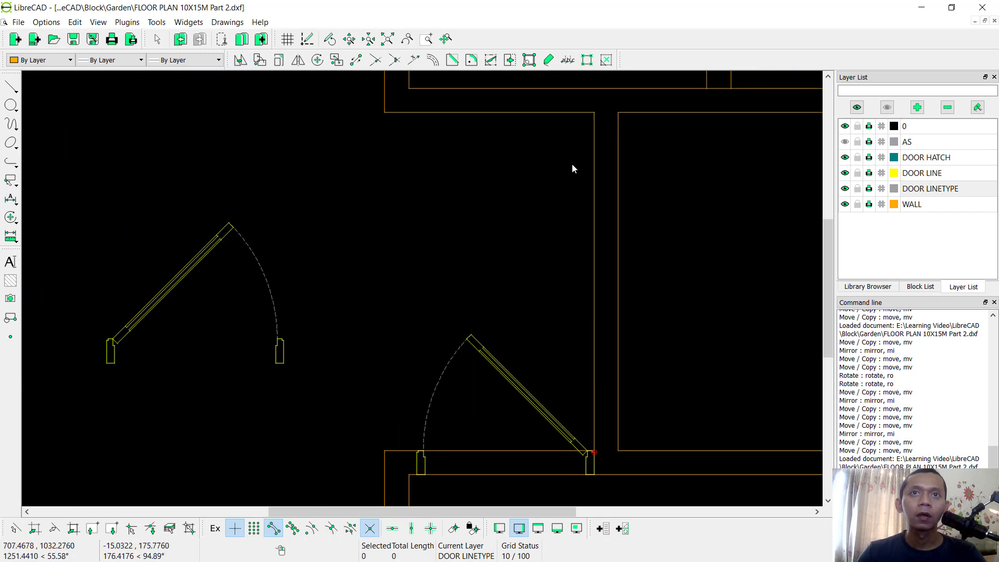
scroll(463, 242, down, 2)
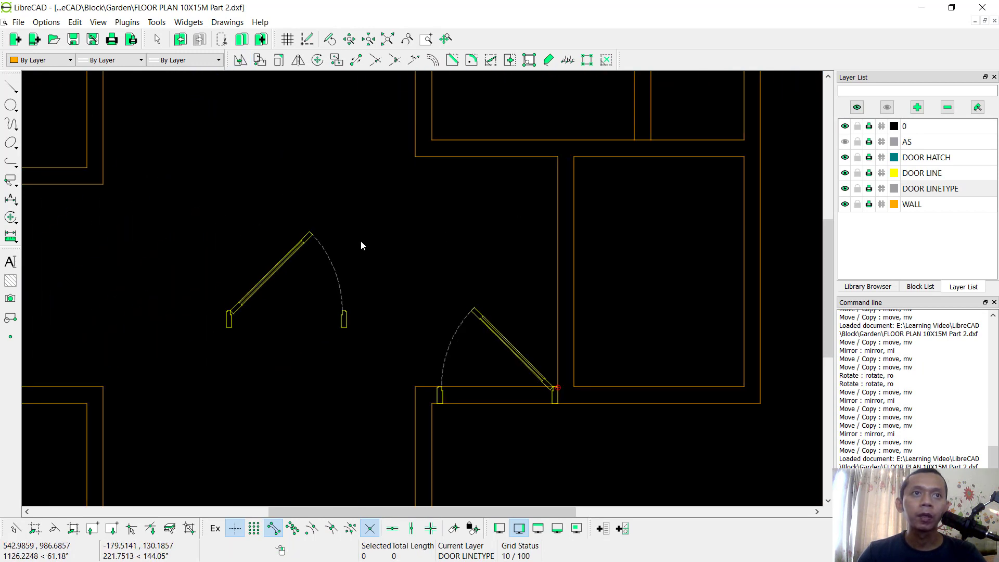
drag(304, 298, 297, 297)
scroll(376, 280, down, 2)
middle_drag(377, 280, 407, 276)
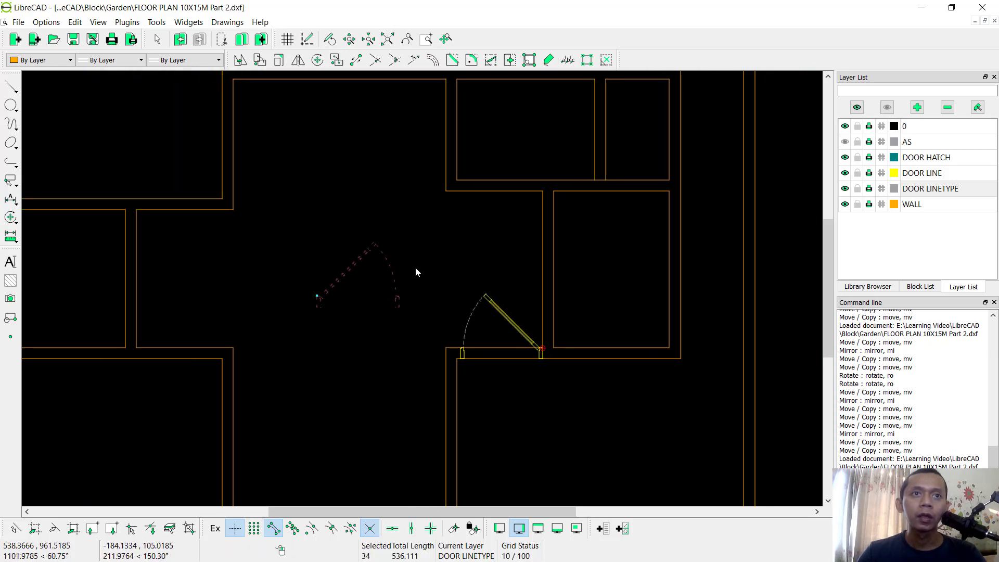
scroll(347, 282, up, 1)
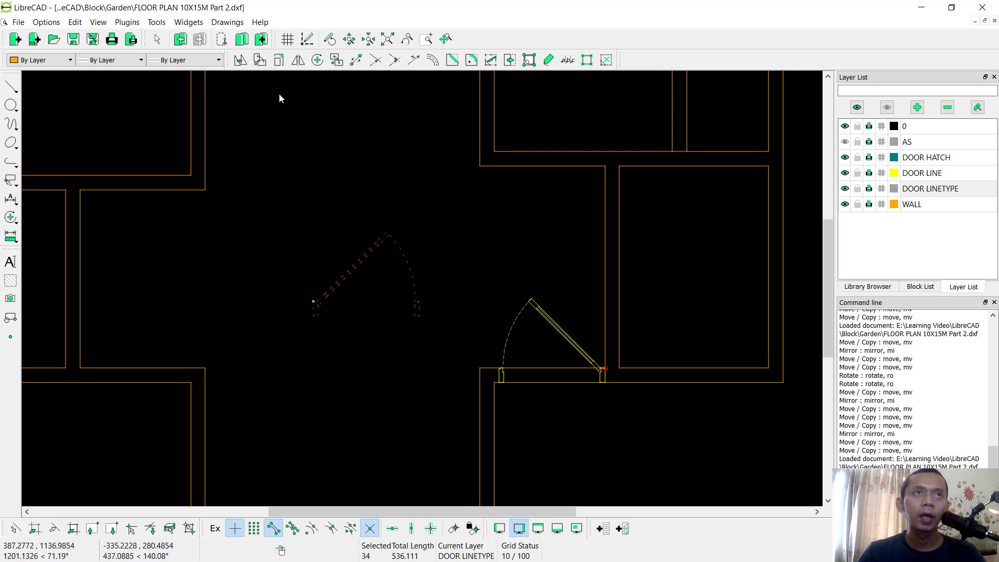
click(260, 61)
Rotate a kept copy of the original door 270° about its corner, then select the rotated copy
scroll(336, 303, up, 3)
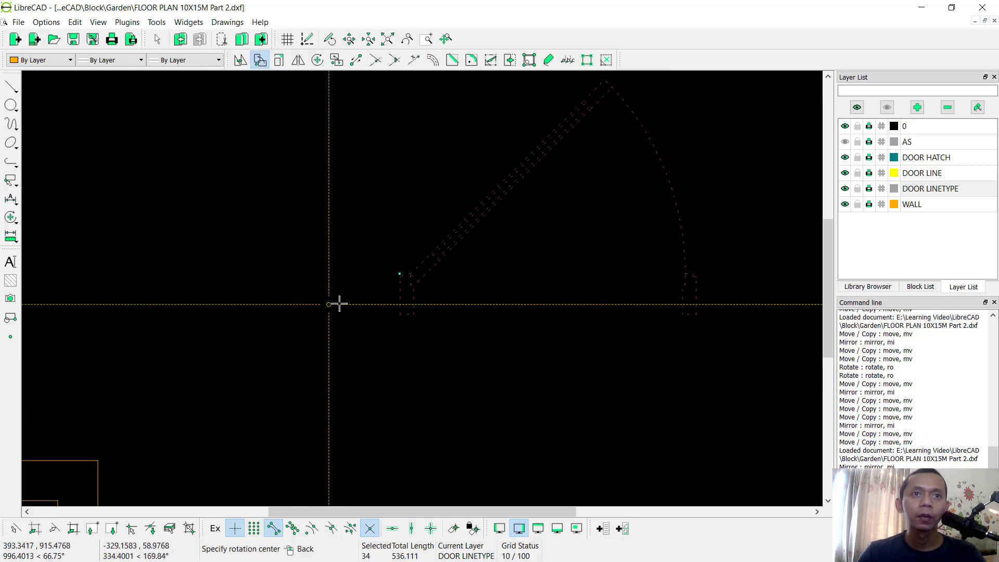
scroll(430, 372, up, 1)
click(390, 373)
click(380, 278)
scroll(502, 324, down, 3)
middle_drag(502, 324, 413, 250)
click(431, 528)
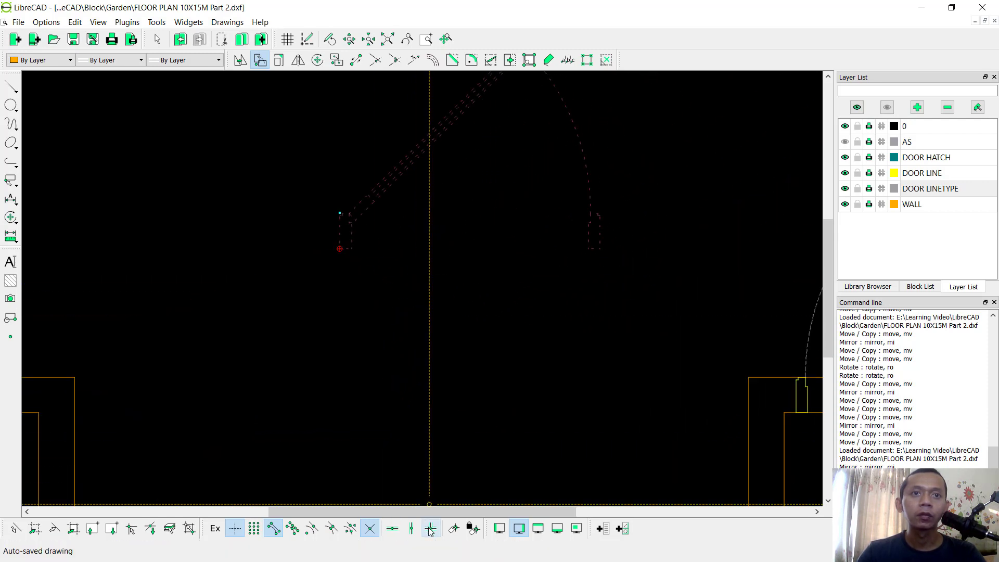
click(530, 257)
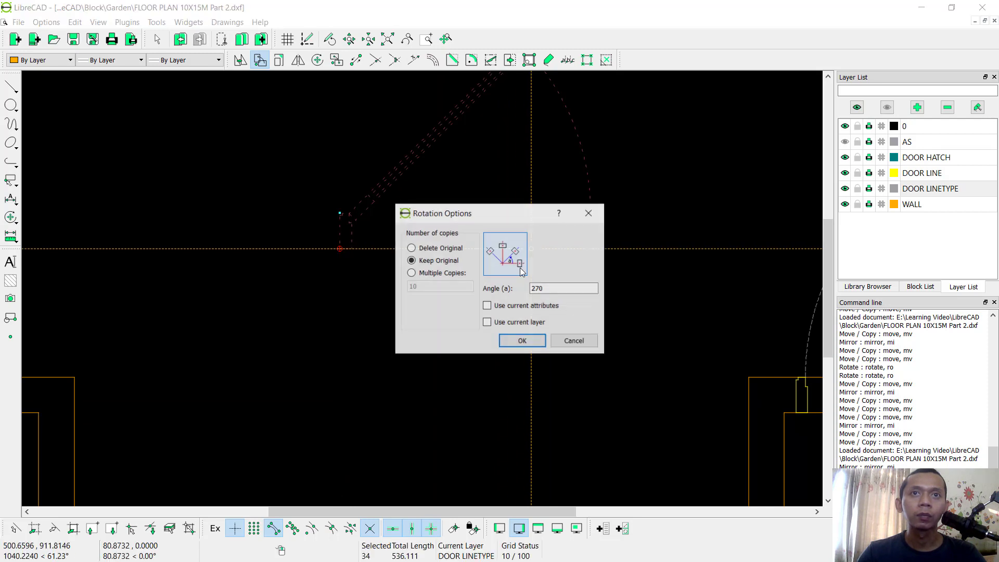
click(513, 339)
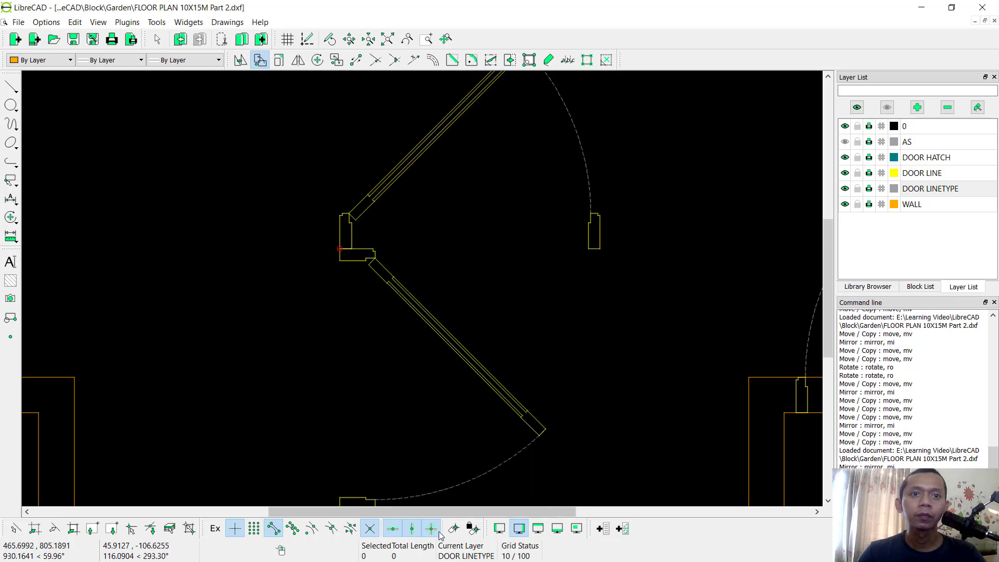
click(431, 398)
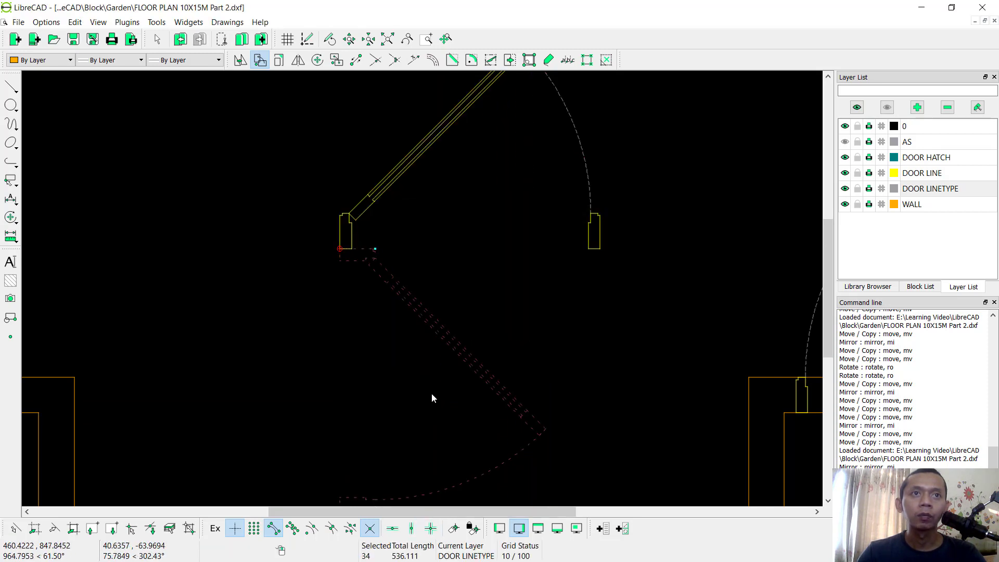
Move the rotated door from its corner to the right-hand room's wall corner, deleting the original
click(239, 60)
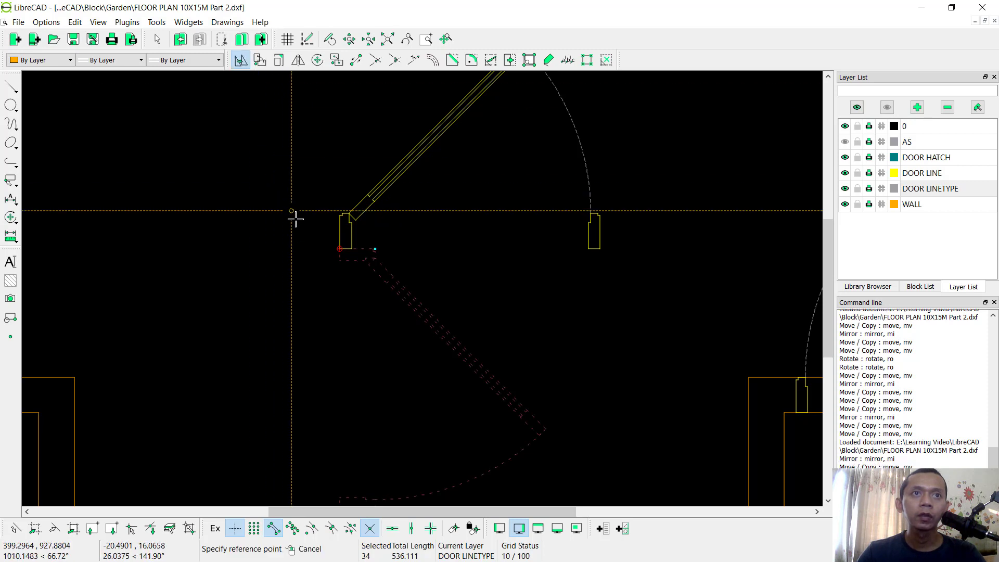
click(339, 249)
scroll(432, 268, down, 3)
middle_drag(518, 216, 357, 447)
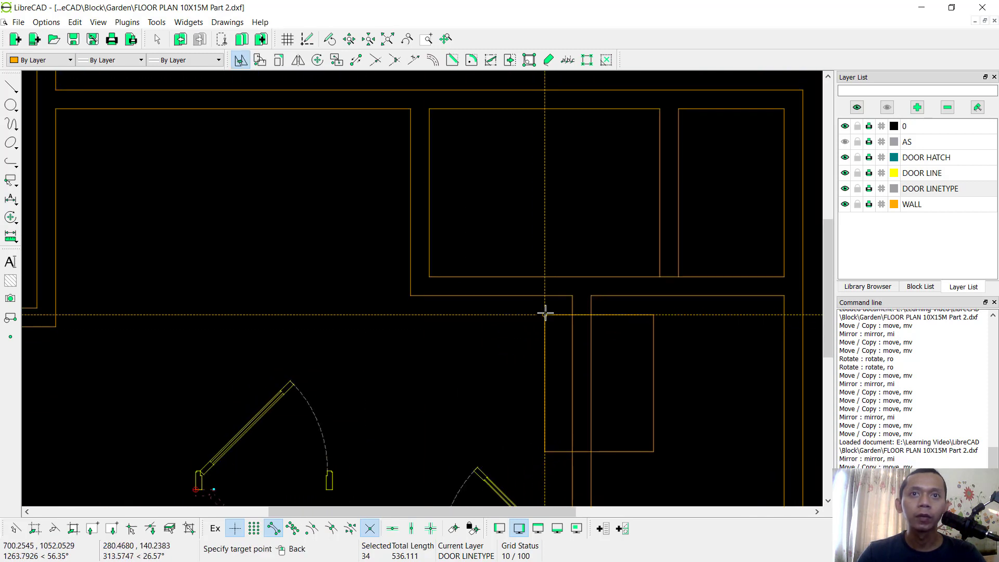
click(569, 295)
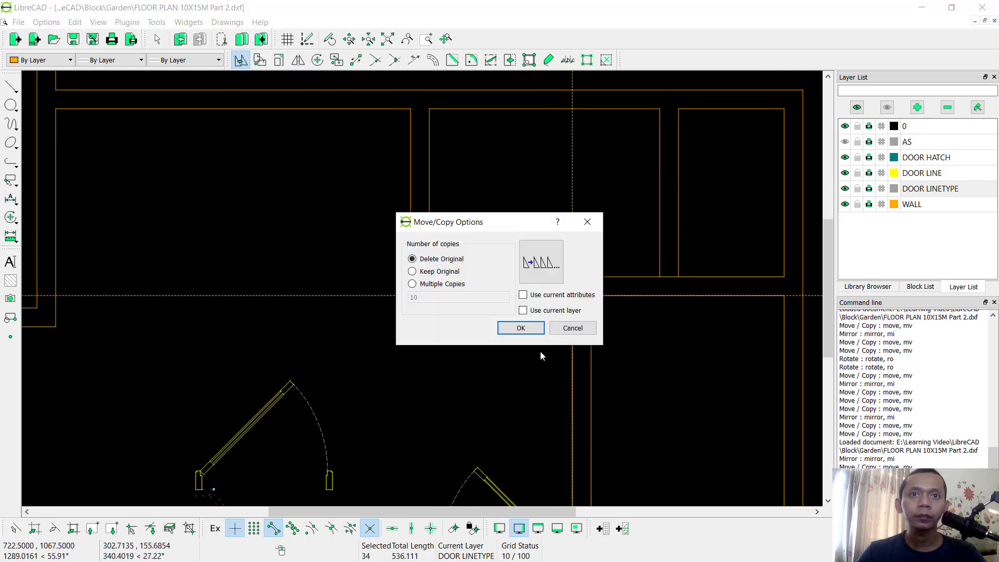
click(523, 331)
Pan back to the loose door and select its lines
scroll(420, 358, down, 3)
middle_drag(394, 370, 418, 296)
drag(415, 280, 337, 340)
middle_drag(369, 339, 390, 315)
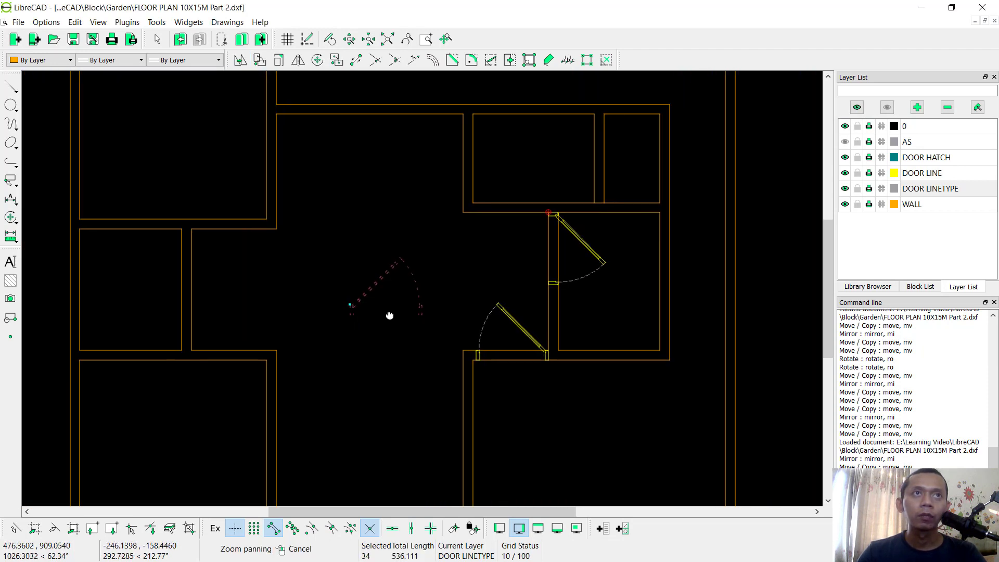
scroll(382, 317, up, 2)
Mirror the loose door downward across a line from its end, keeping the original
click(298, 61)
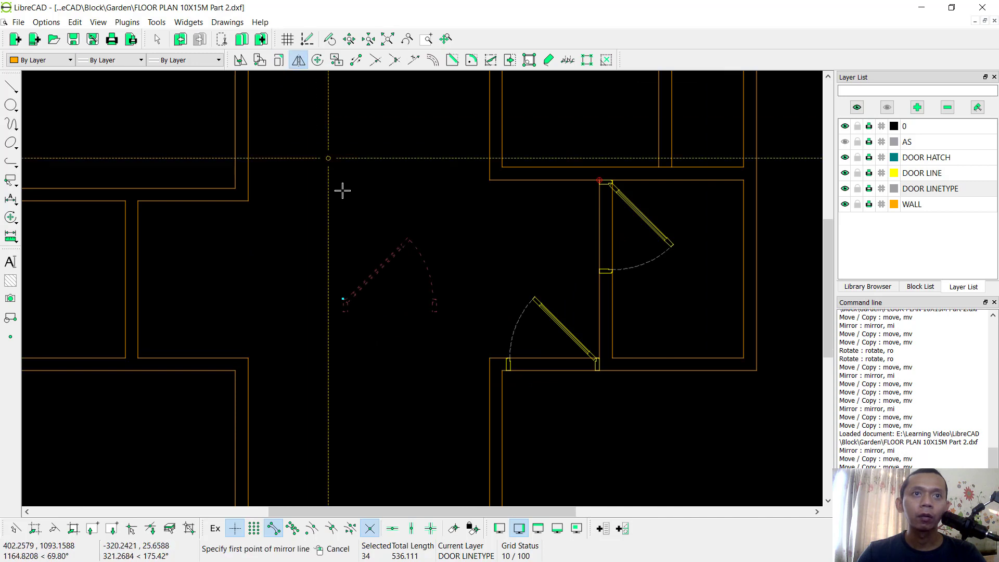
click(343, 332)
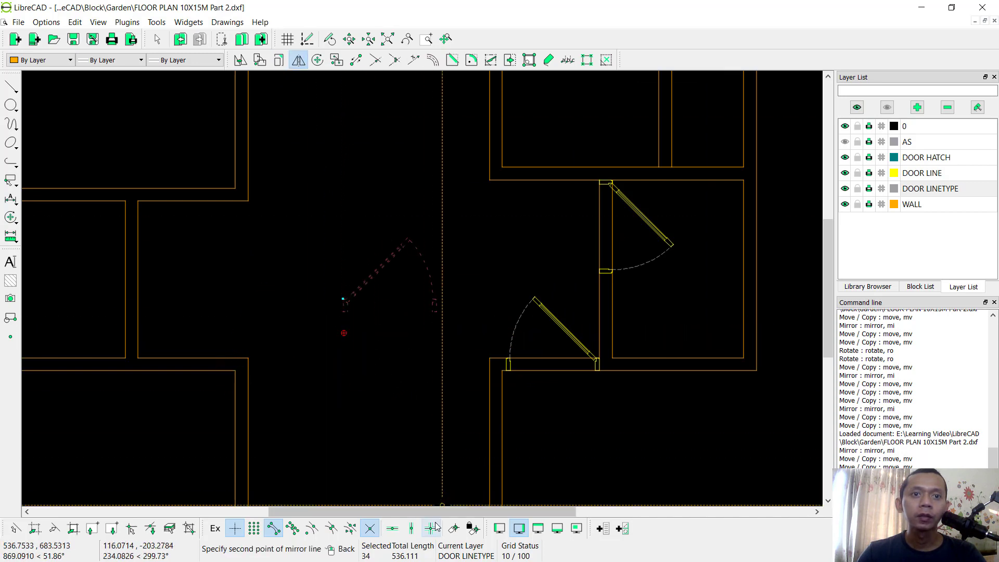
click(428, 333)
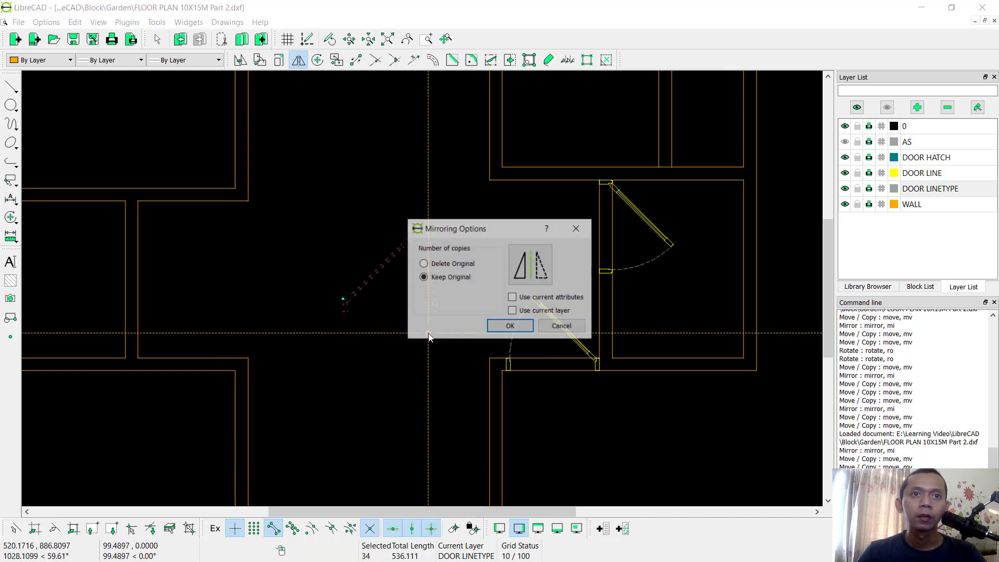
click(510, 327)
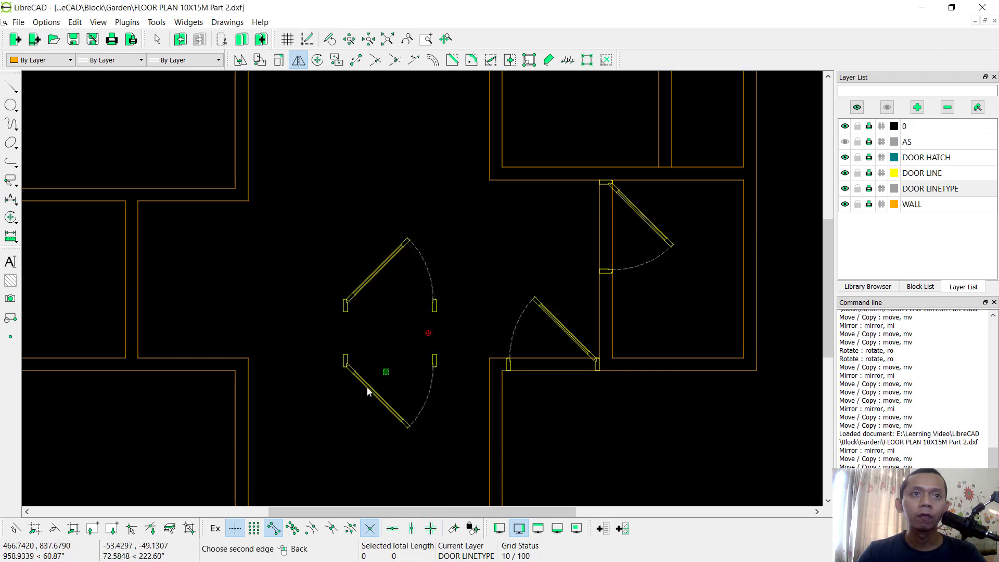
Move the mirrored door from its corner to the wall corner below the right-hand rooms
click(241, 61)
scroll(336, 339, up, 6)
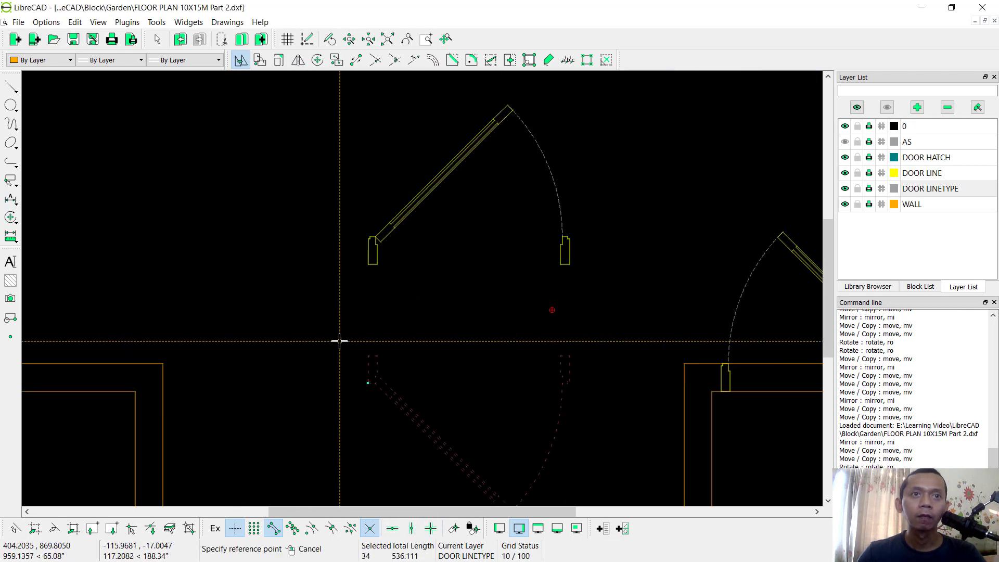
click(460, 372)
scroll(512, 312, down, 12)
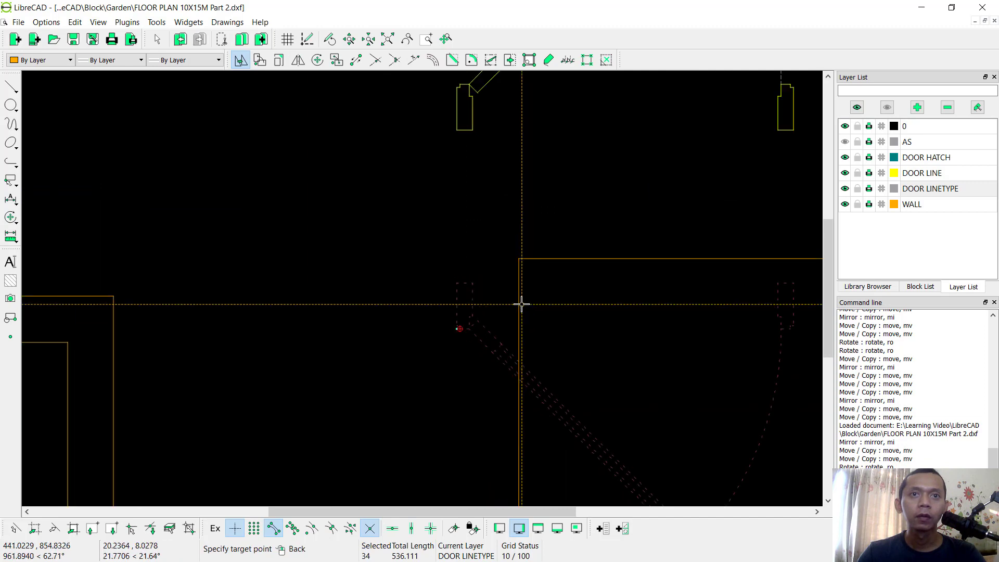
middle_drag(567, 177, 460, 487)
scroll(526, 276, up, 5)
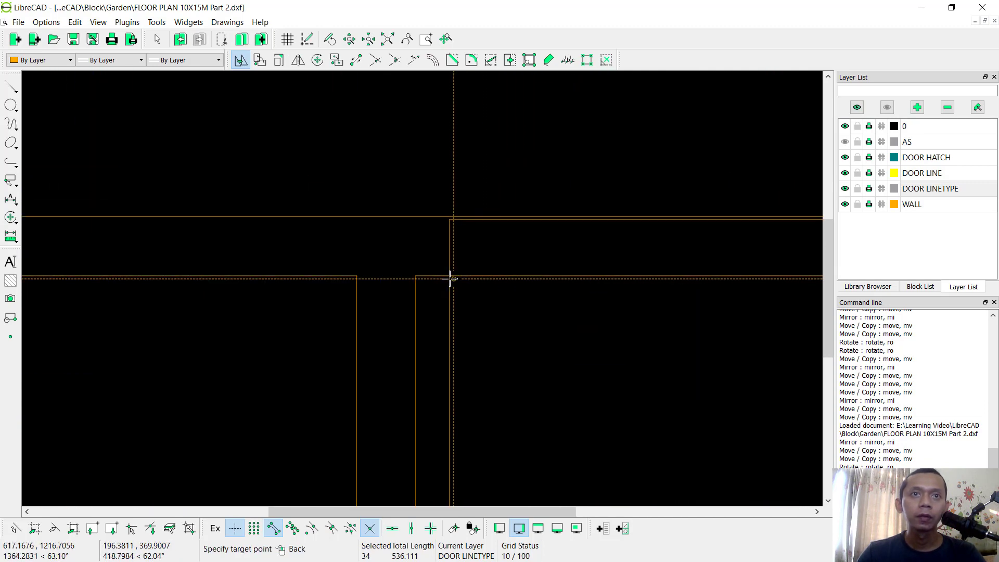
click(415, 276)
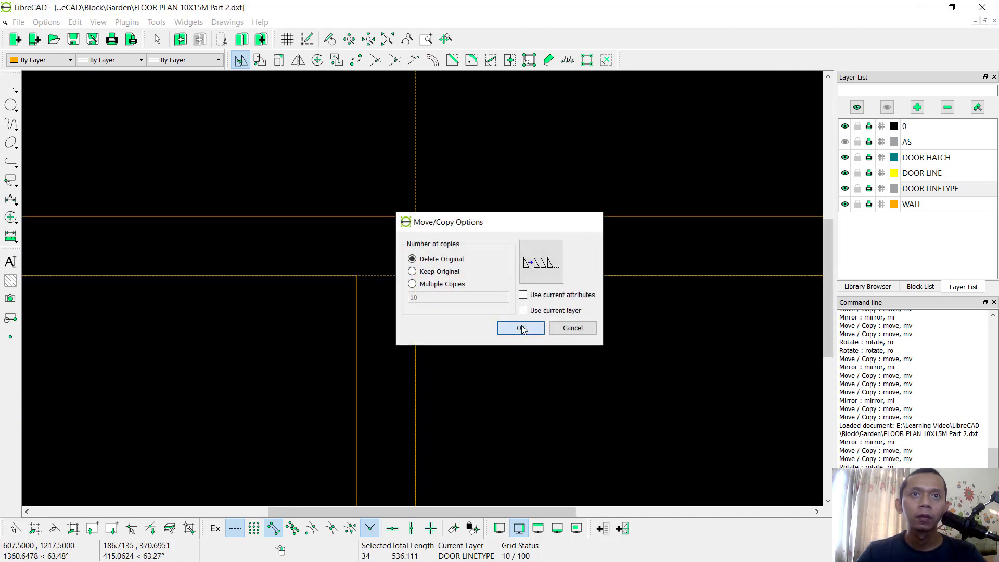
click(522, 329)
Refine the door onto the exact wall corner with a second small move, then view the surrounding rooms
scroll(418, 260, up, 2)
right_click(458, 223)
click(479, 229)
click(407, 284)
click(414, 285)
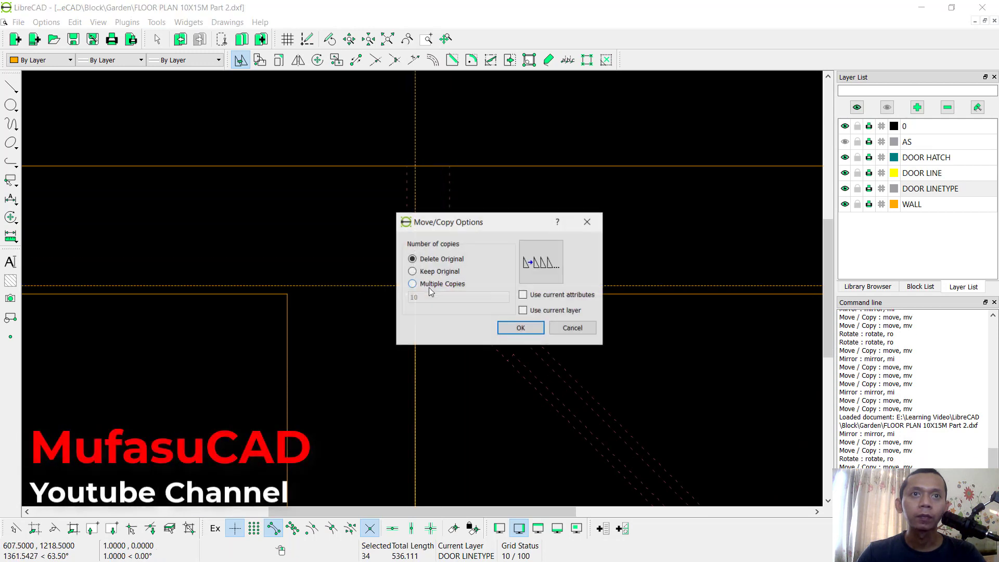
click(519, 328)
scroll(500, 313, down, 5)
scroll(486, 337, down, 2)
middle_drag(379, 441, 428, 258)
middle_drag(353, 333, 402, 342)
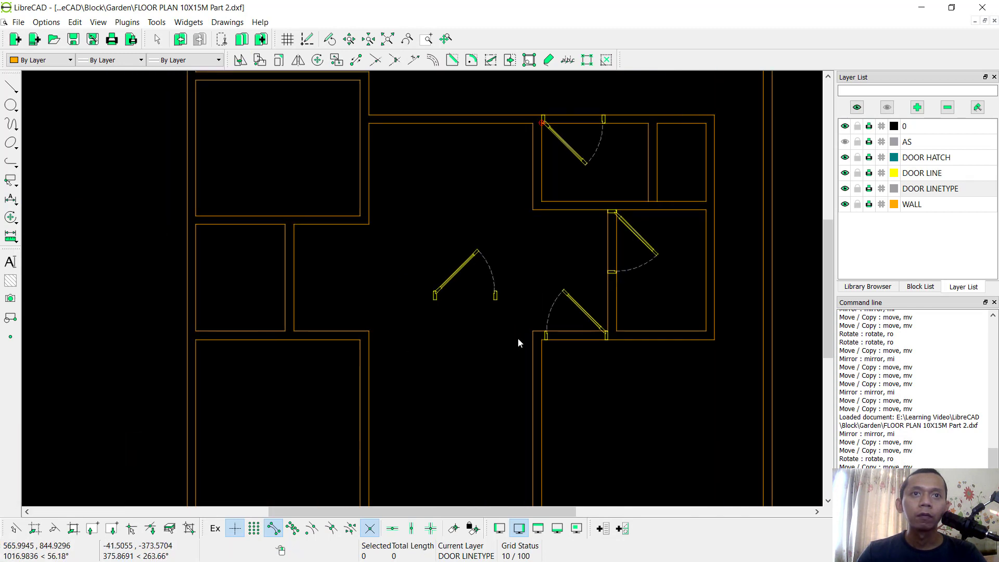
Mirror the corridor door downward, keeping the original
drag(555, 307, 554, 307)
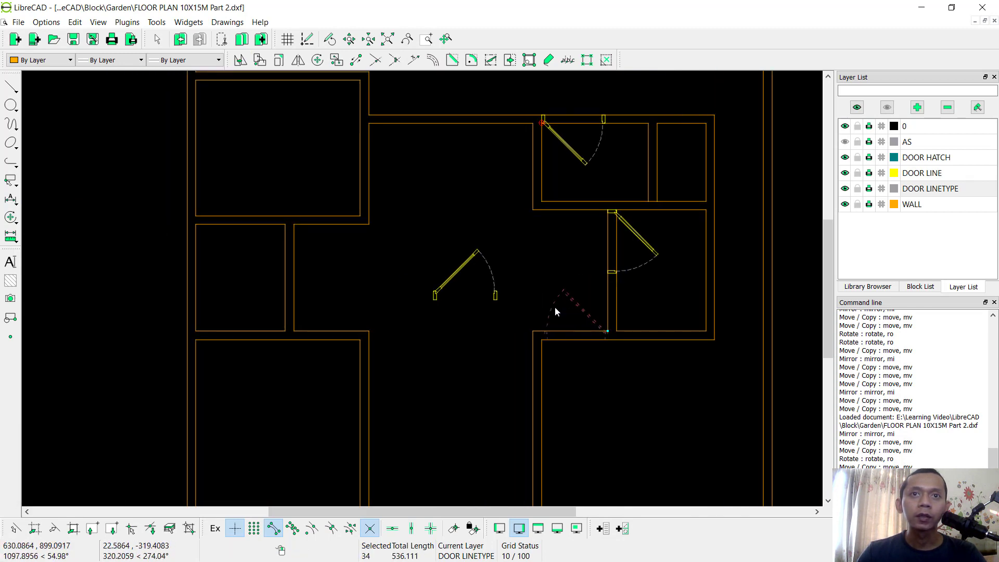
click(298, 62)
mouse_move(620, 357)
middle_down()
mouse_move(549, 339)
mouse_move(484, 338)
middle_up()
click(467, 341)
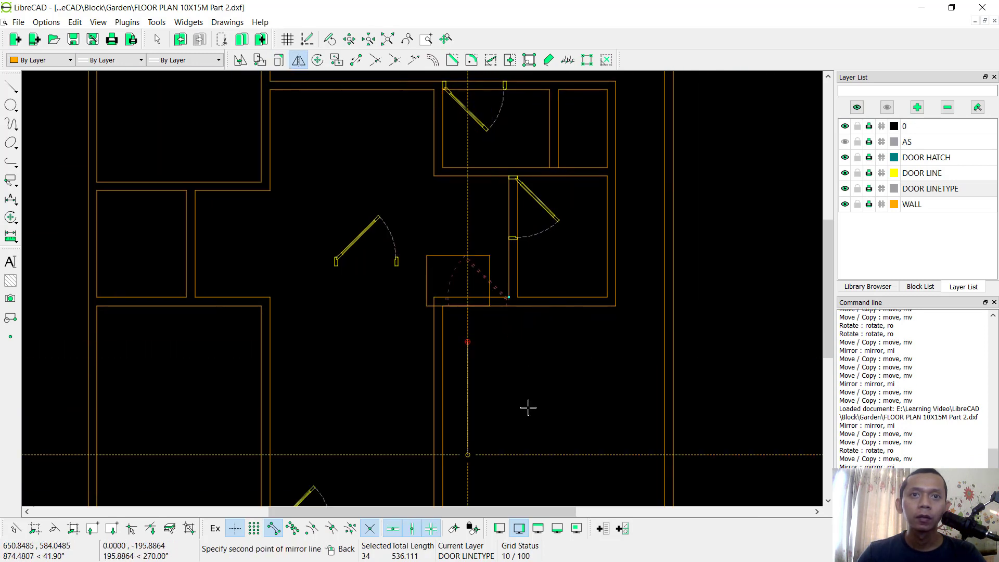
click(556, 342)
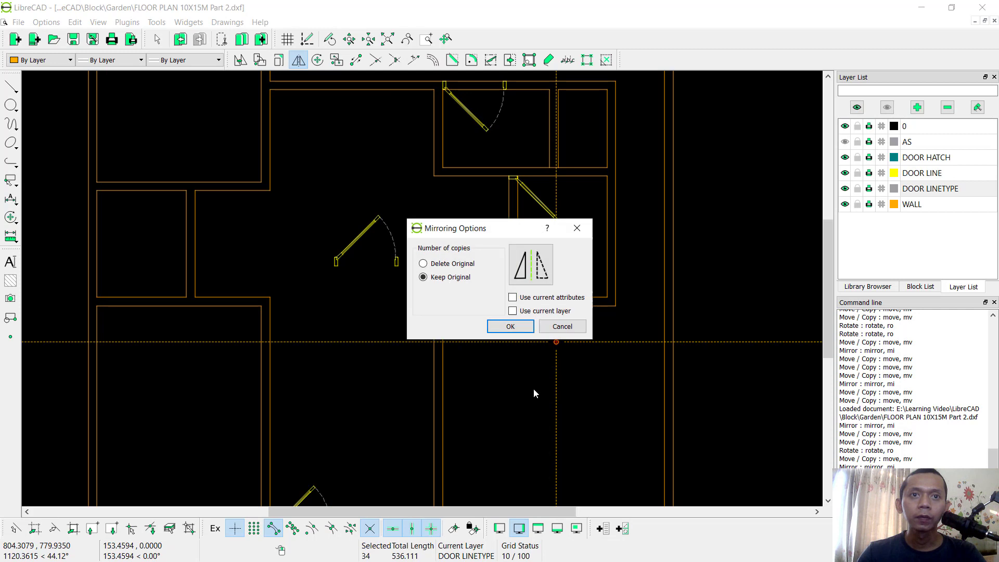
click(510, 327)
Select the mirrored copy and move it from its corner to a wall corner, deleting the original
drag(490, 395, 488, 387)
click(239, 61)
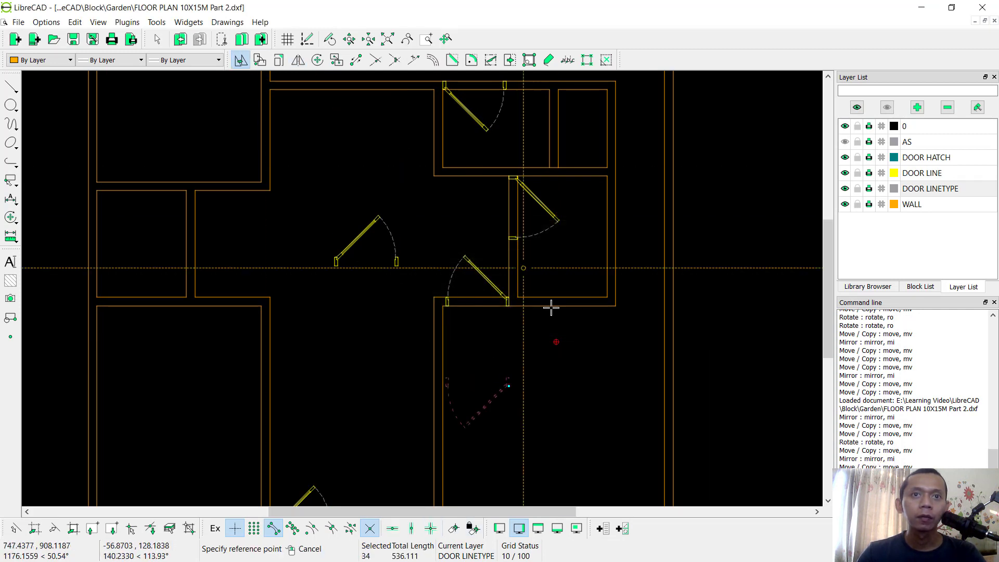
scroll(495, 375, up, 5)
click(417, 323)
scroll(484, 332, down, 4)
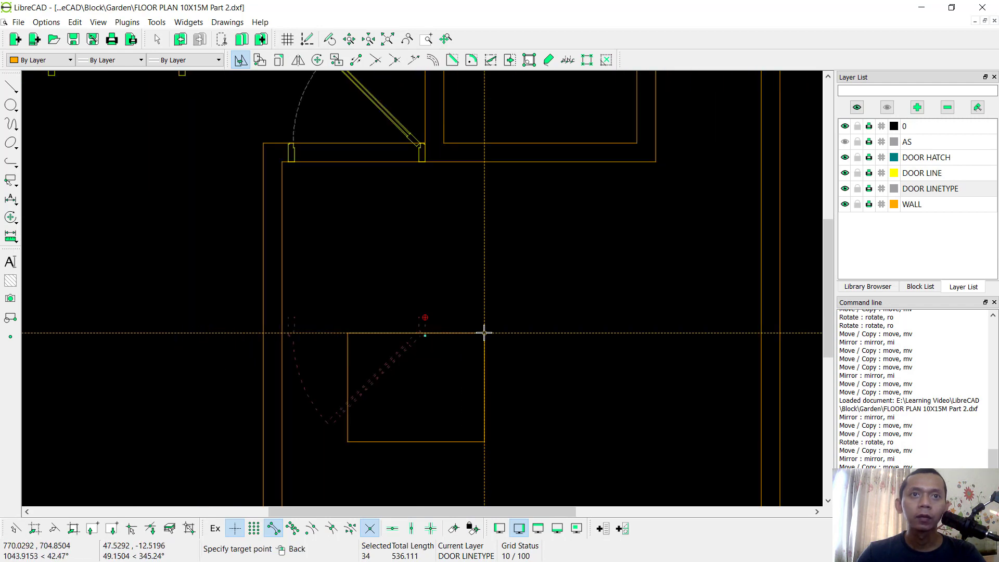
scroll(435, 335, up, 4)
scroll(495, 320, up, 2)
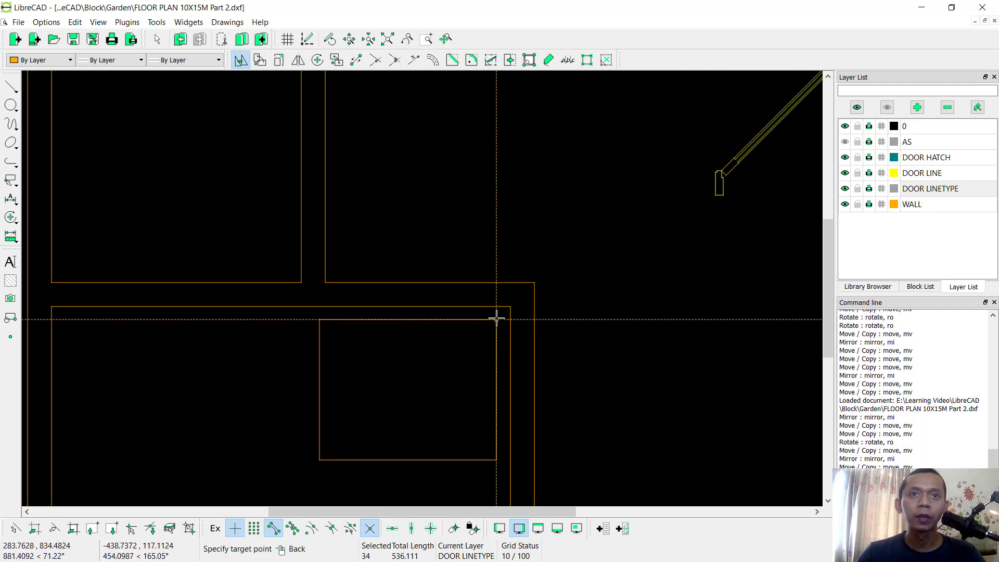
click(506, 307)
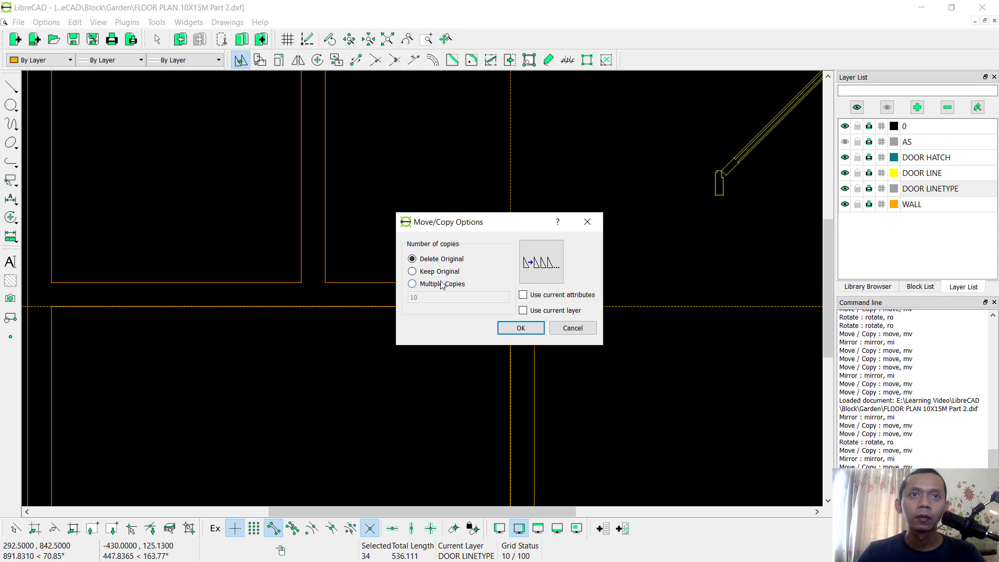
click(523, 327)
Move the door again from that wall corner down to the lower wall corner
scroll(491, 330, up, 3)
right_click(519, 328)
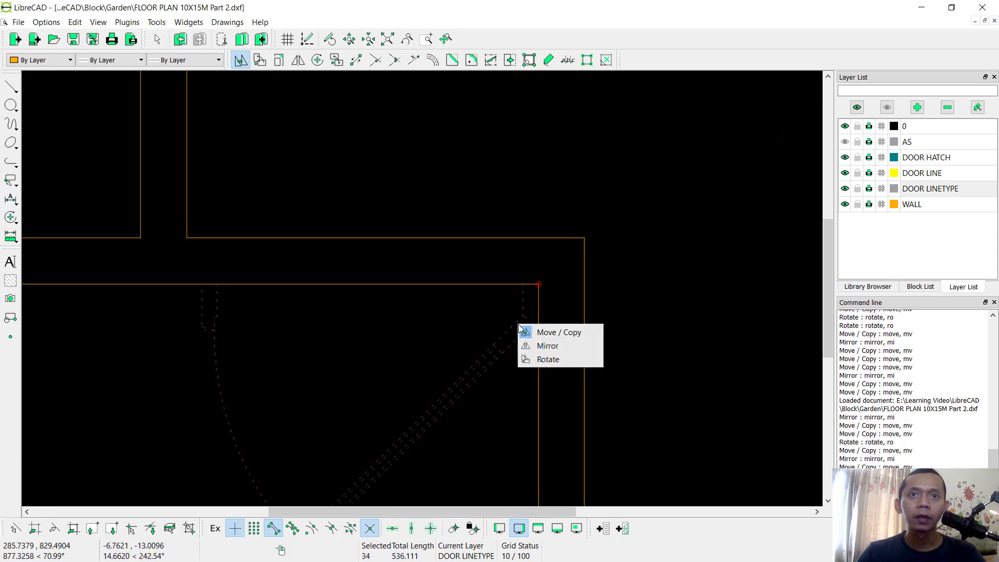
click(547, 332)
scroll(544, 307, up, 5)
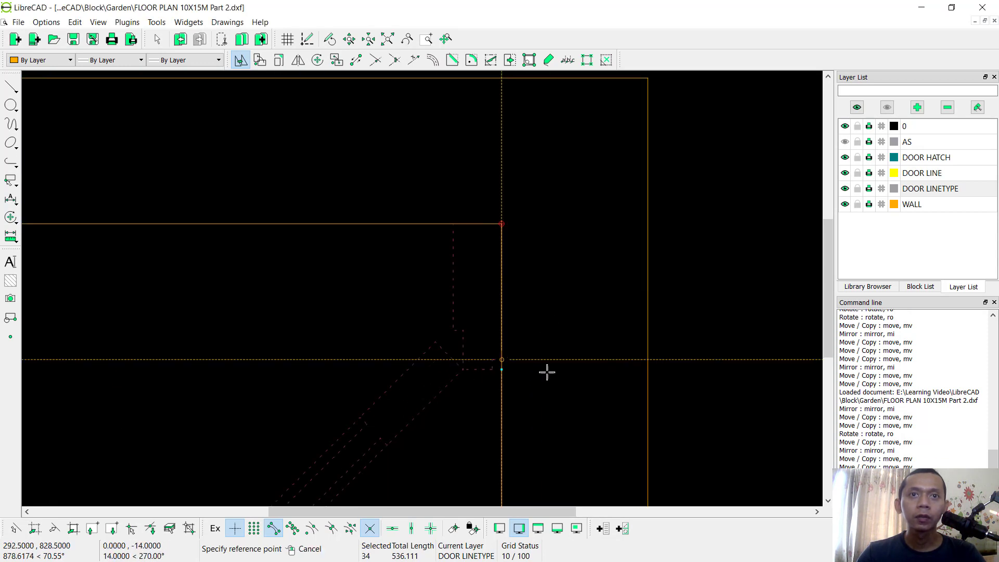
click(495, 373)
middle_drag(508, 183, 508, 331)
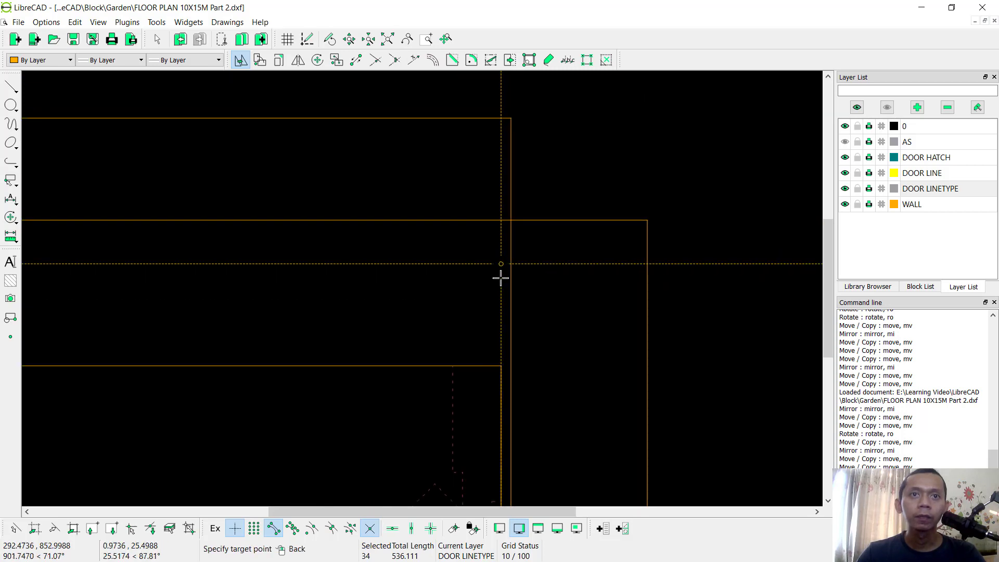
click(501, 366)
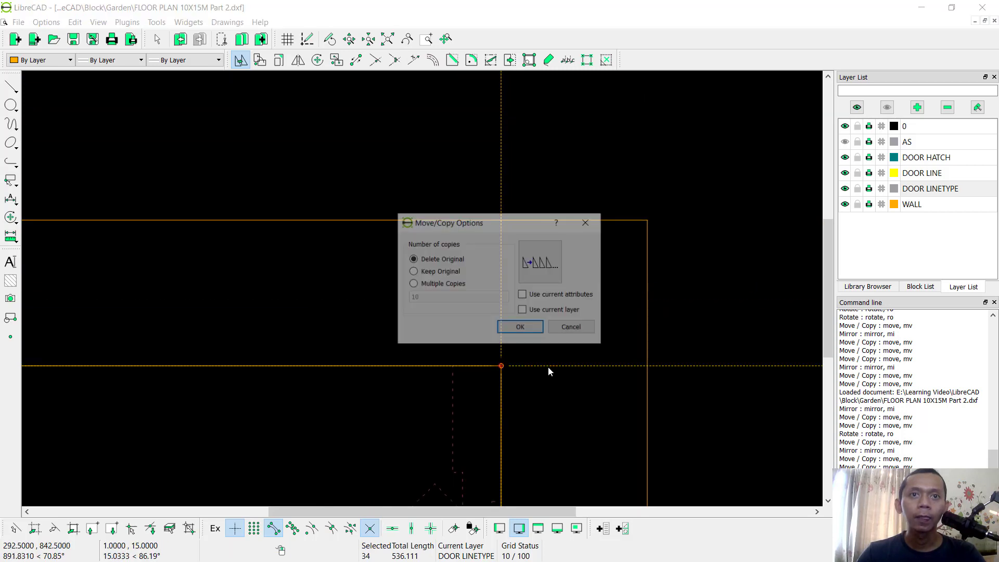
click(521, 327)
Nudge the door into its final position above the lower room and clear the selection
right_click(520, 313)
click(538, 316)
click(504, 332)
click(486, 334)
click(520, 328)
scroll(517, 325, down, 4)
key(Escape)
scroll(496, 322, down, 9)
Mirror the next door across a horizontal line, keeping the original
middle_drag(470, 326, 483, 399)
click(435, 404)
scroll(423, 332, down, 3)
middle_drag(424, 285, 416, 348)
click(298, 60)
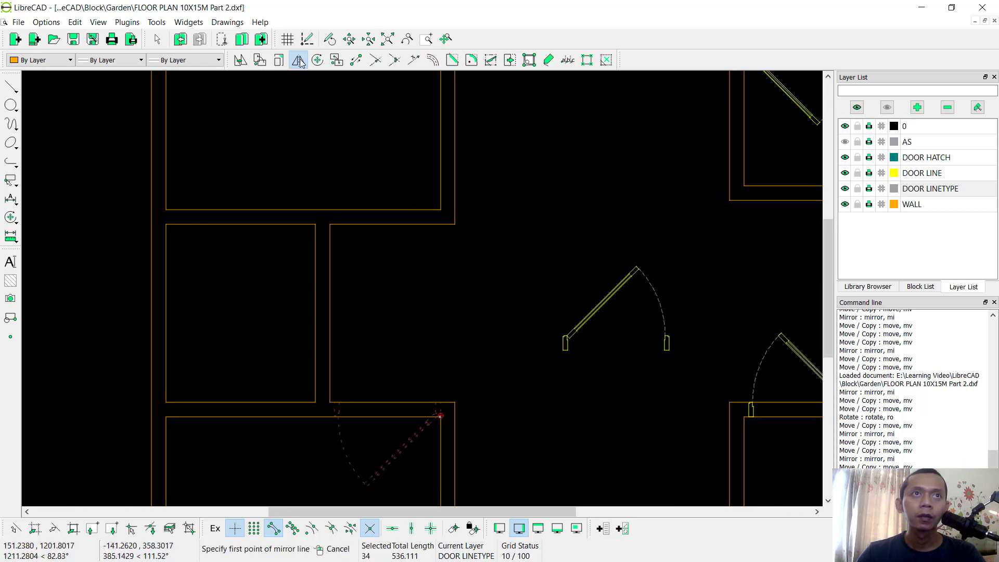
click(381, 311)
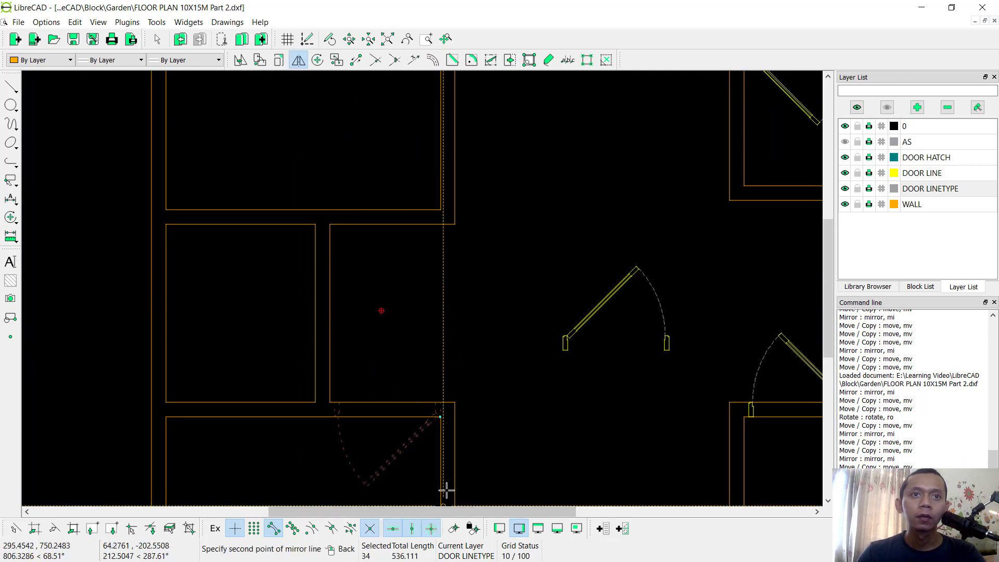
click(473, 310)
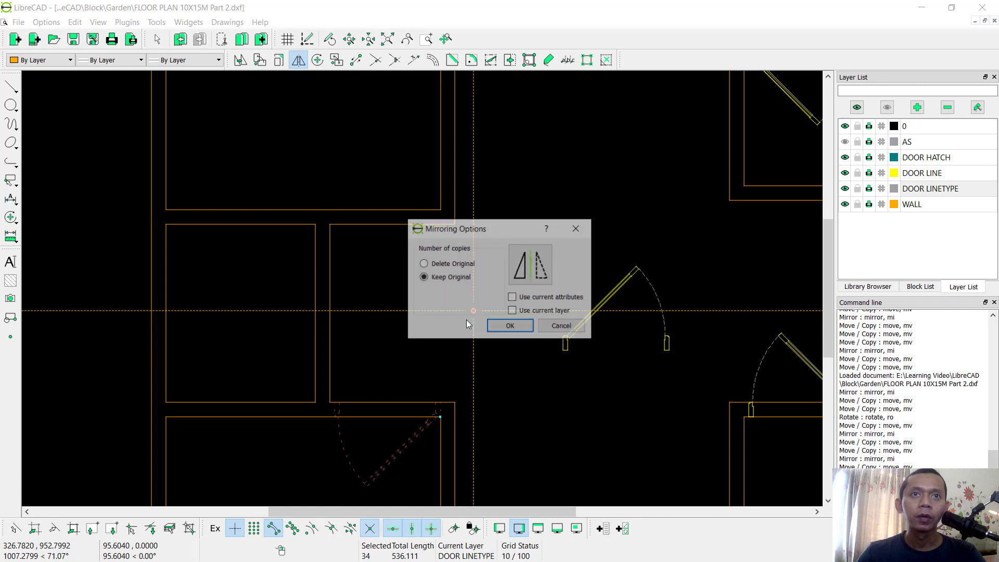
click(524, 330)
Move the mirrored door so its corner snaps onto the wall opening corner
scroll(427, 250, up, 4)
drag(423, 244, 389, 305)
scroll(416, 302, up, 3)
right_click(465, 253)
click(484, 260)
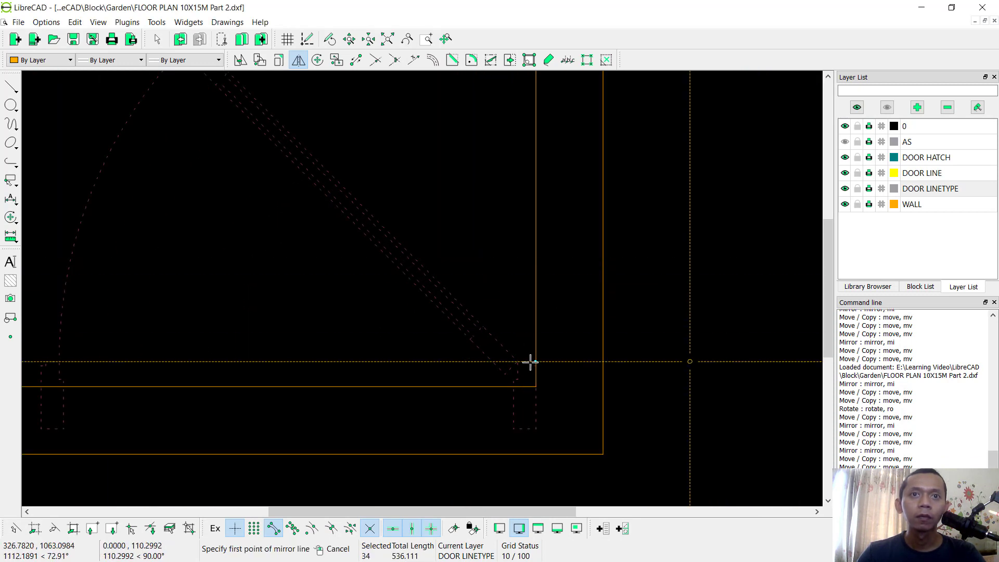
right_click(498, 278)
right_click(480, 261)
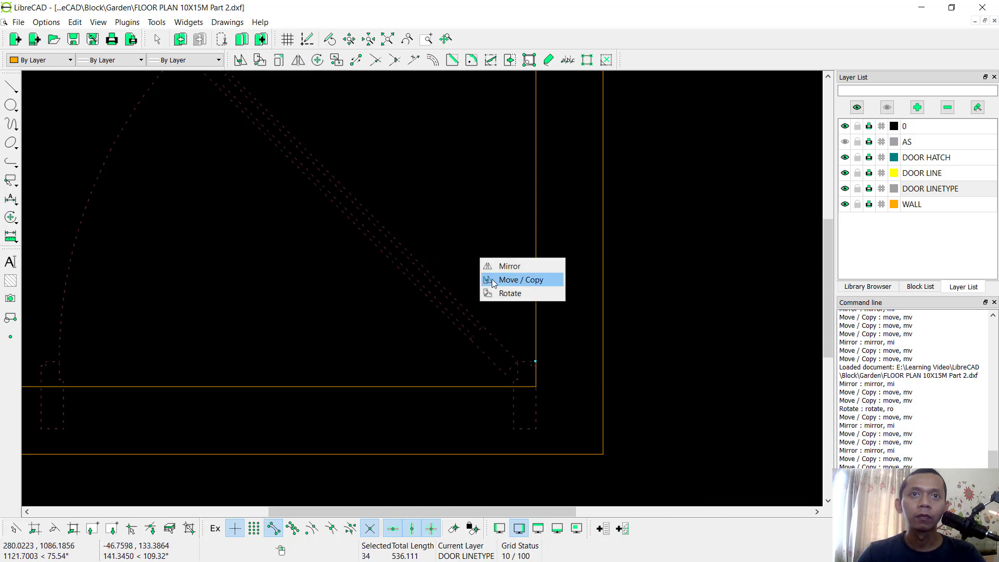
click(492, 278)
scroll(508, 294, up, 3)
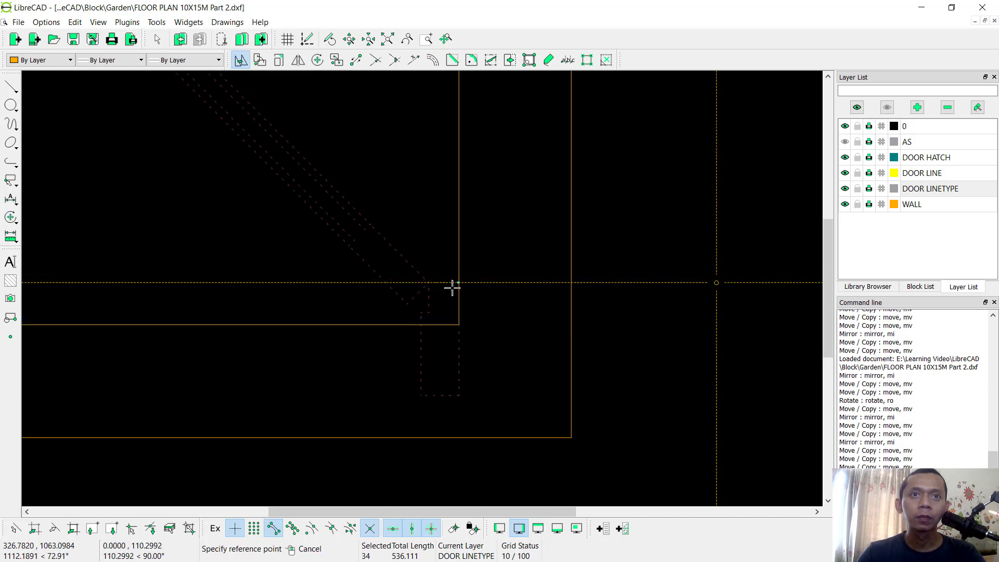
click(449, 281)
scroll(442, 364, up, 2)
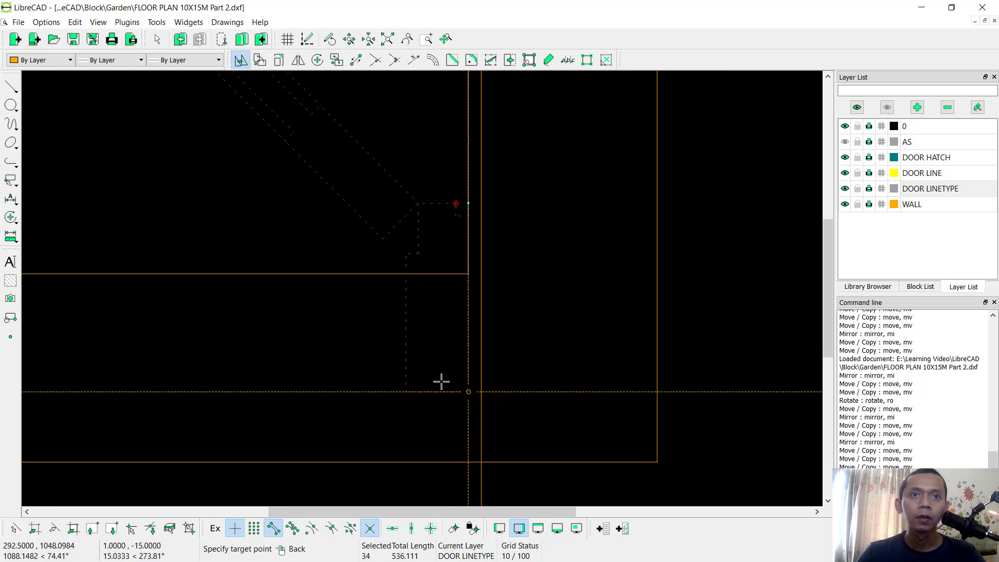
click(468, 273)
click(520, 328)
Nudge the door again to seat its jamb in the opening, then clear the selection
right_click(540, 227)
click(575, 241)
click(474, 283)
click(472, 286)
click(519, 325)
scroll(538, 314, down, 3)
scroll(538, 324, down, 5)
key(Escape)
middle_drag(541, 258, 496, 287)
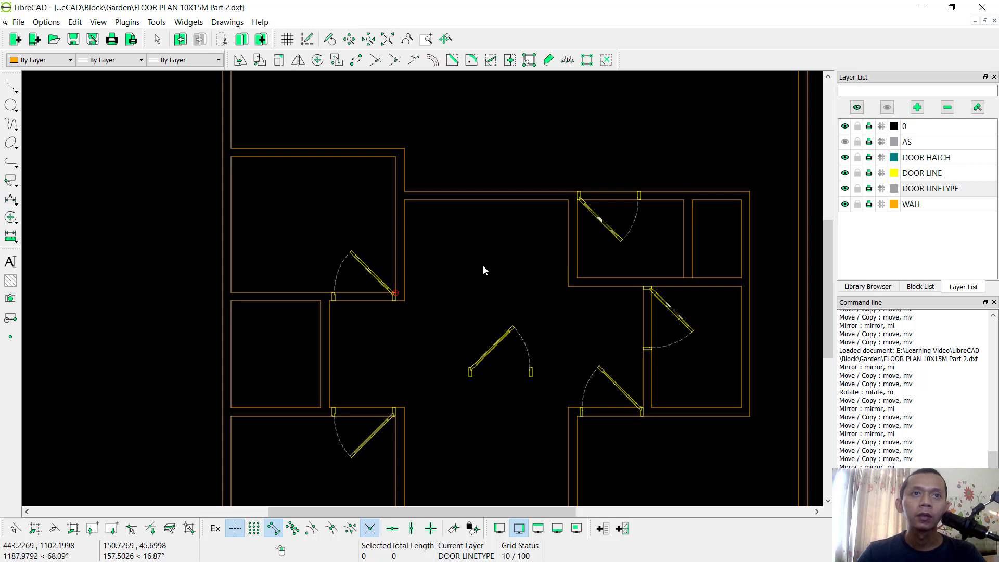
Import the DOOR 600 block and place it in the central hall
click(18, 25)
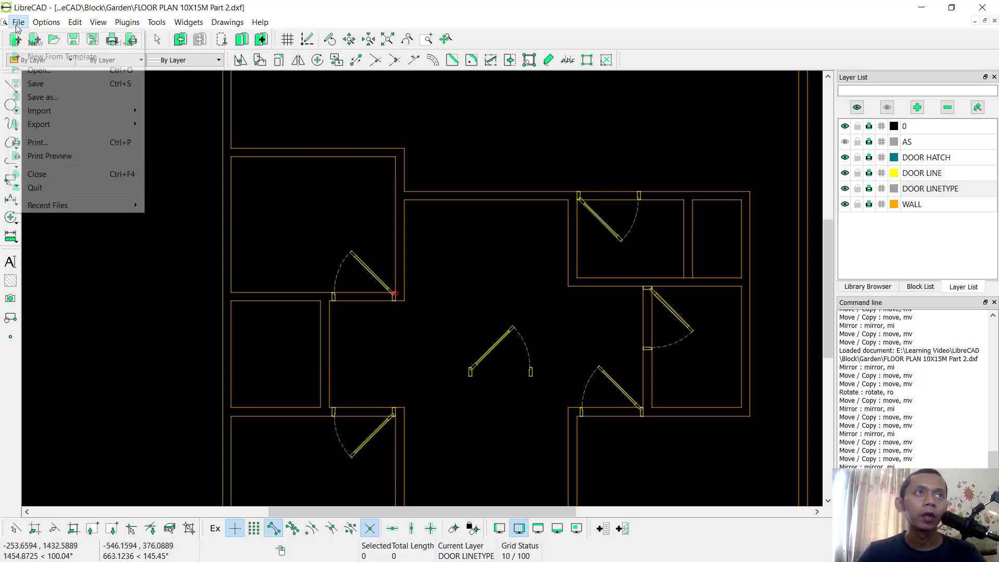
mouse_move(57, 119)
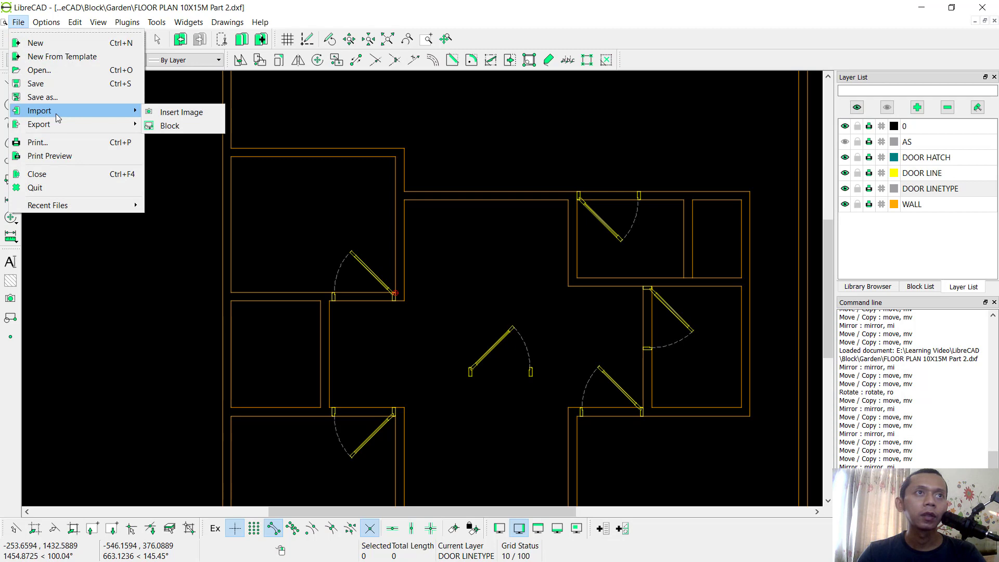
click(172, 126)
click(258, 145)
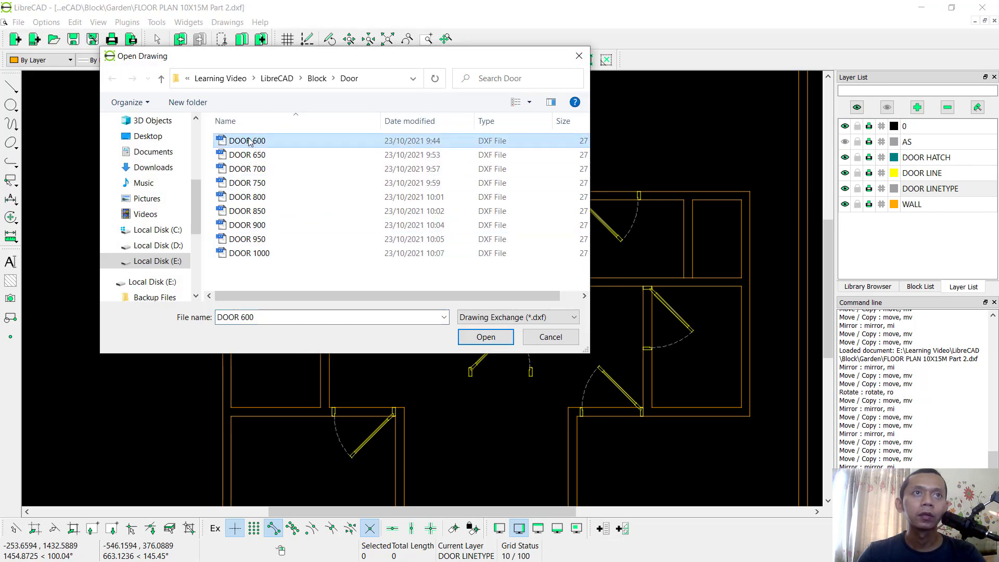
click(491, 339)
middle_drag(456, 297, 480, 260)
click(485, 256)
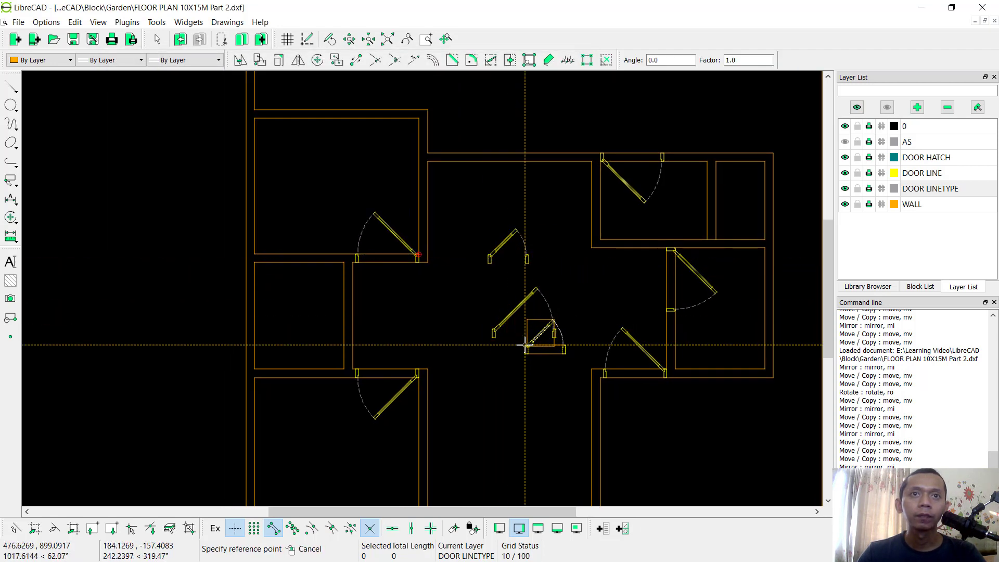
Delete the old loose door from the hall
scroll(538, 348, down, 3)
mouse_move(532, 381)
middle_down()
mouse_move(511, 337)
mouse_move(507, 354)
middle_up()
scroll(489, 316, up, 2)
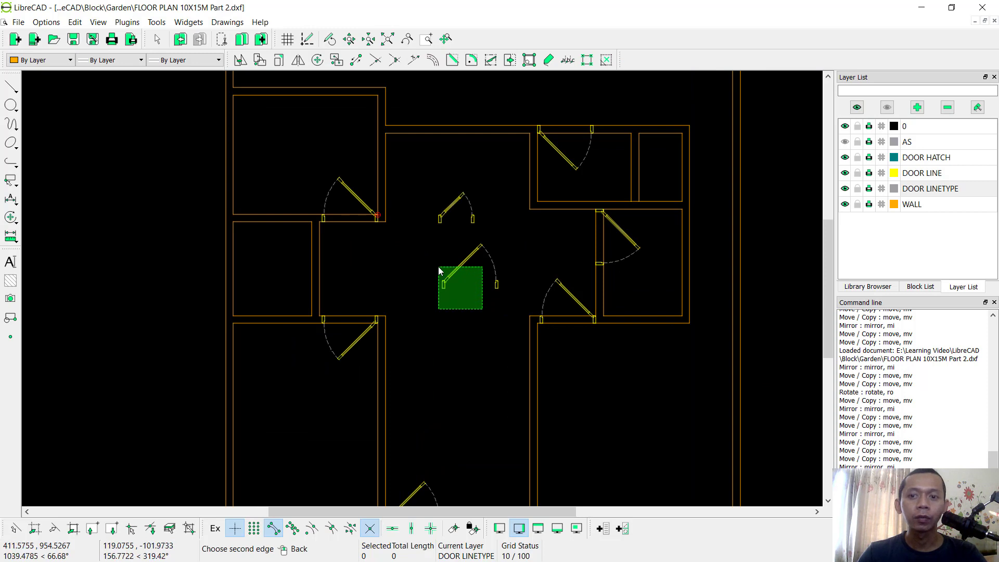
key(Delete)
middle_drag(460, 243, 455, 316)
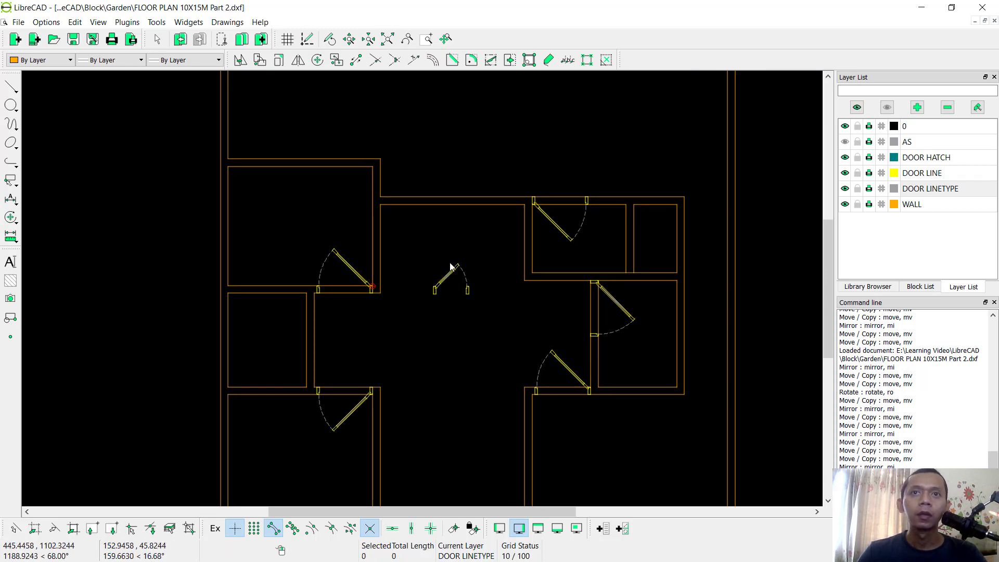
scroll(452, 264, up, 4)
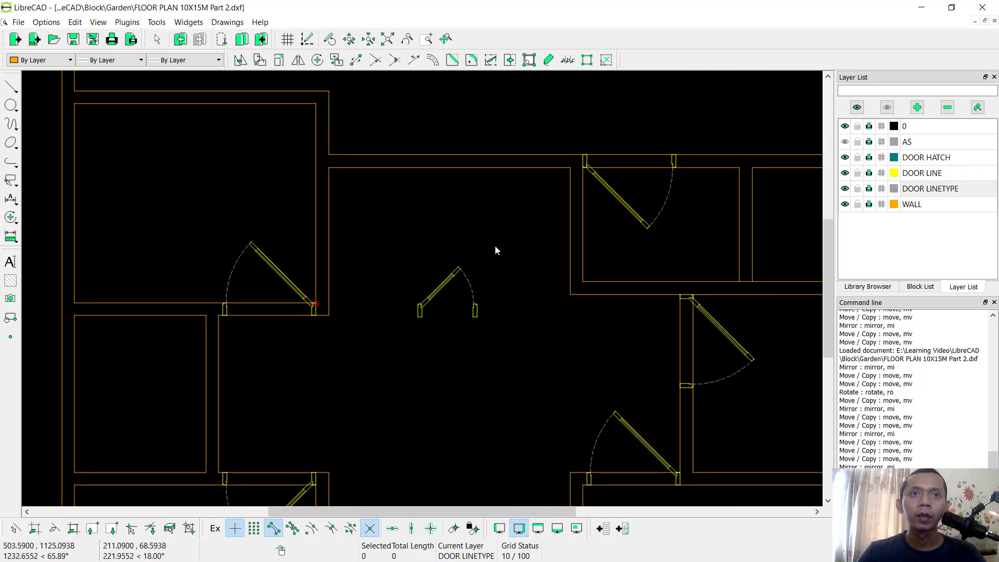
Mirror the small DOOR 600 across a horizontal line, keeping the original
click(420, 334)
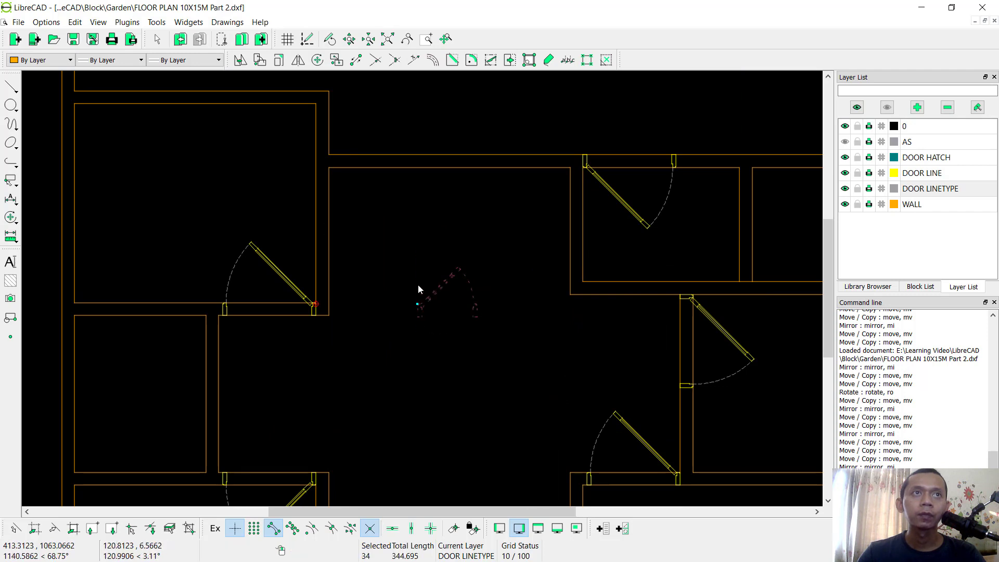
click(297, 60)
click(437, 336)
click(431, 530)
click(508, 337)
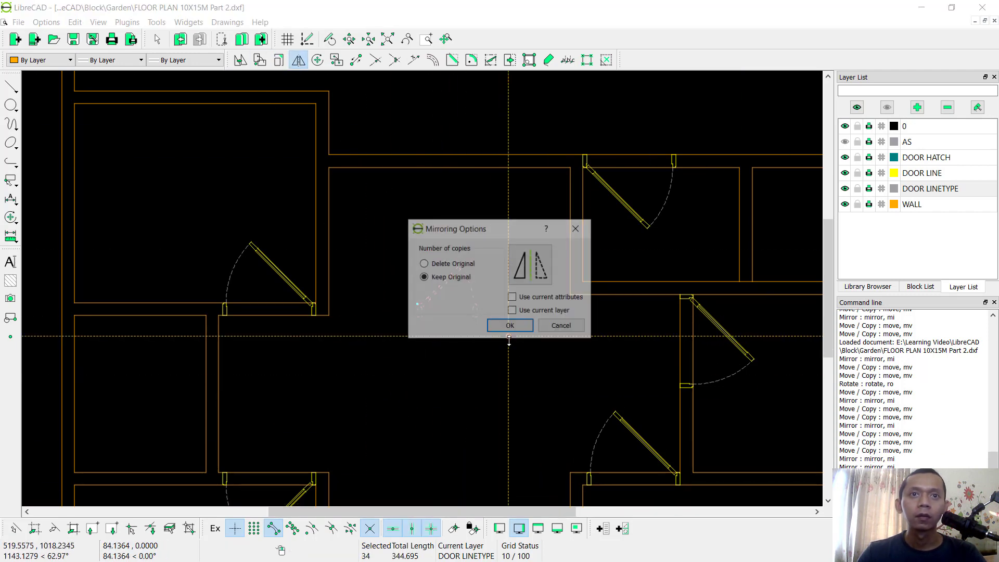
click(510, 326)
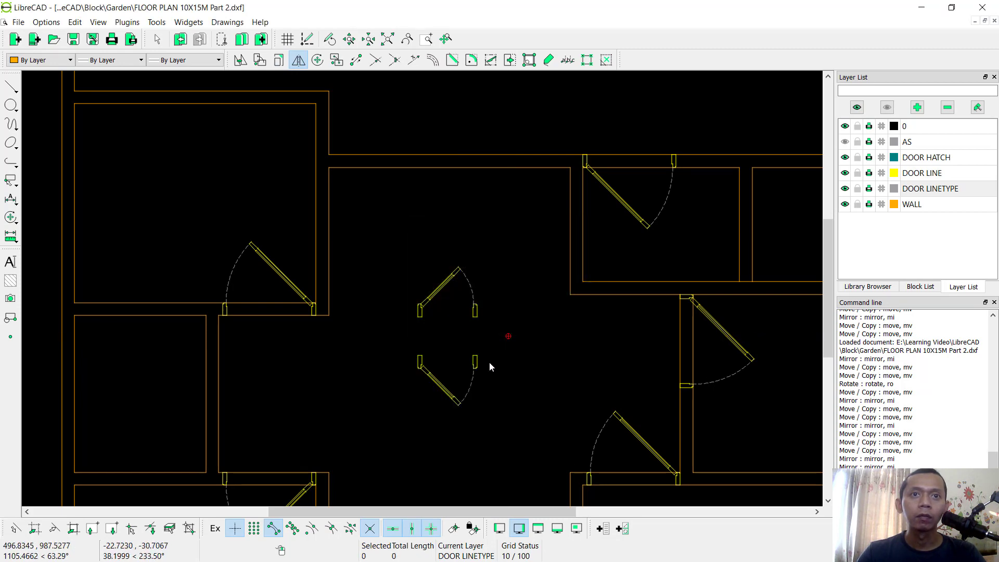
Move the mirrored copy so its jamb corner snaps to the top-right room's wall corner
drag(441, 415, 426, 411)
scroll(406, 369, up, 5)
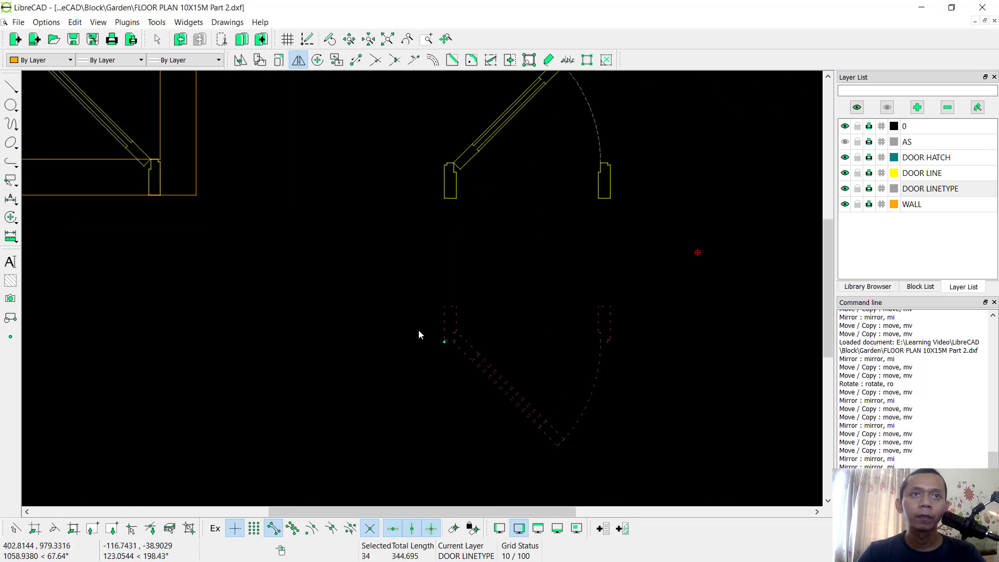
click(240, 60)
scroll(442, 316, up, 3)
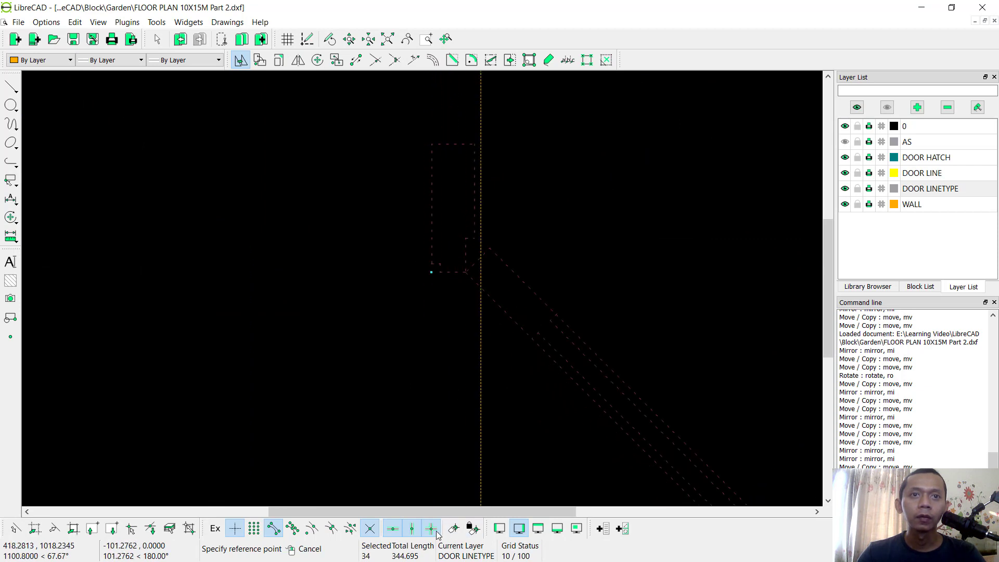
click(433, 273)
scroll(511, 312, down, 3)
middle_drag(488, 358, 162, 556)
middle_drag(569, 310, 298, 530)
scroll(578, 270, up, 4)
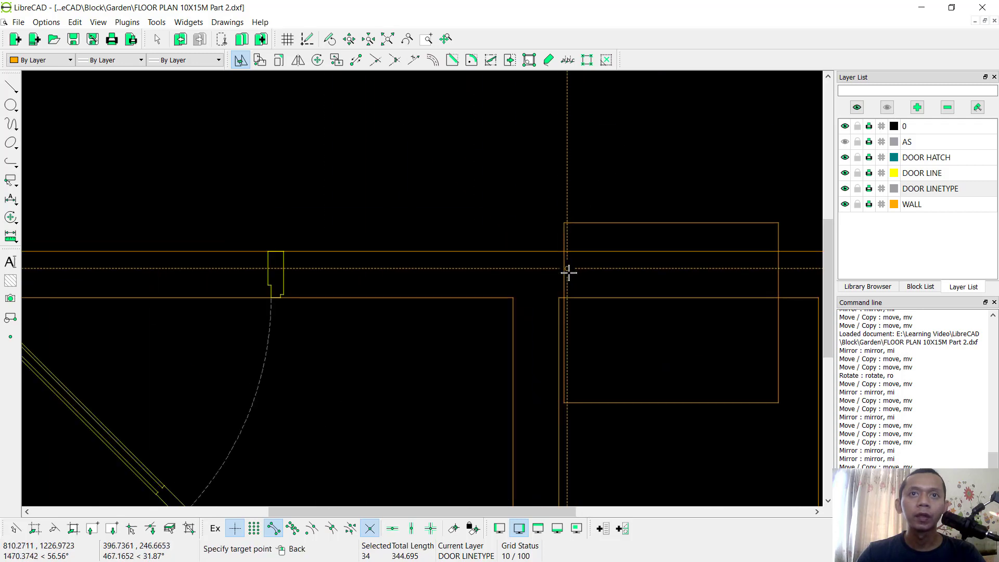
click(559, 297)
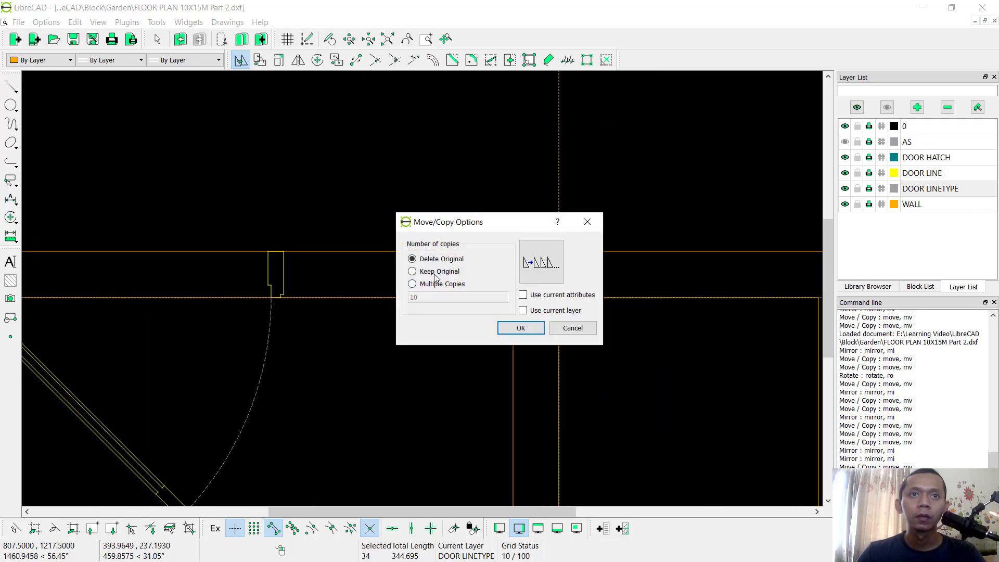
click(520, 328)
Shift the door slightly onto the wall line to finish its placement
right_click(593, 261)
click(616, 264)
scroll(529, 283, up, 2)
click(523, 312)
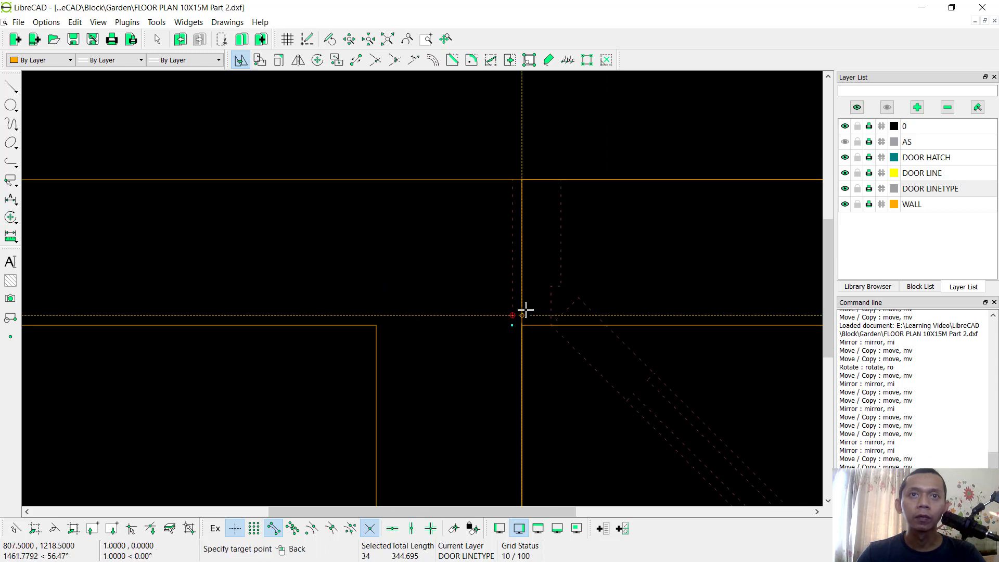
click(528, 314)
click(521, 328)
scroll(567, 347, down, 4)
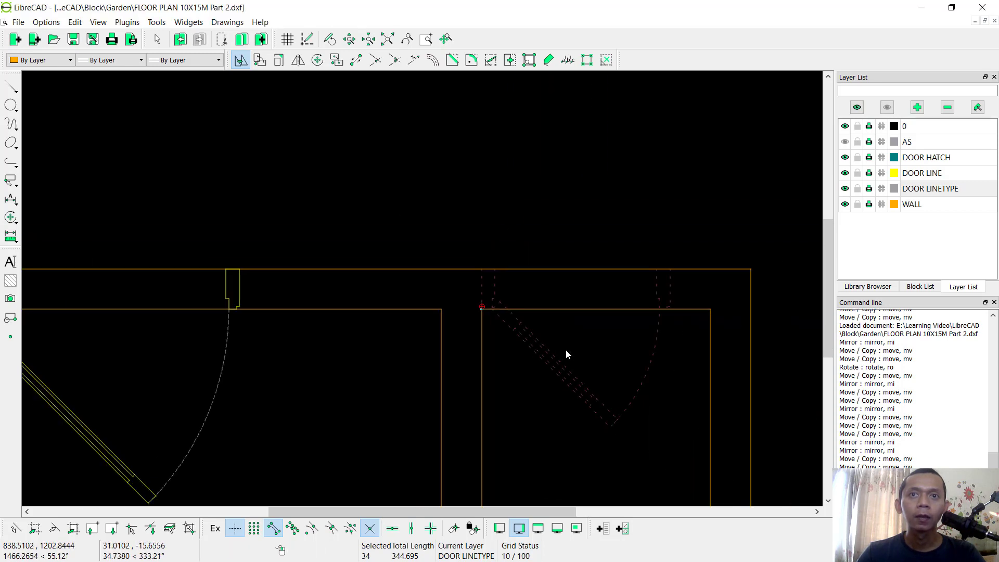
middle_drag(416, 389, 629, 299)
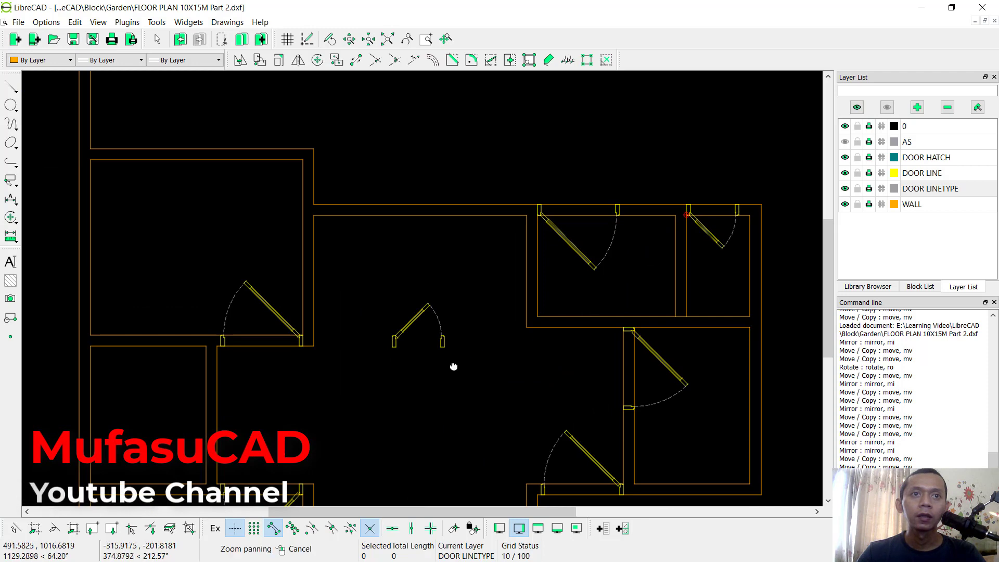
Rotate the small hall door 90° about its corner
middle_drag(452, 365, 486, 367)
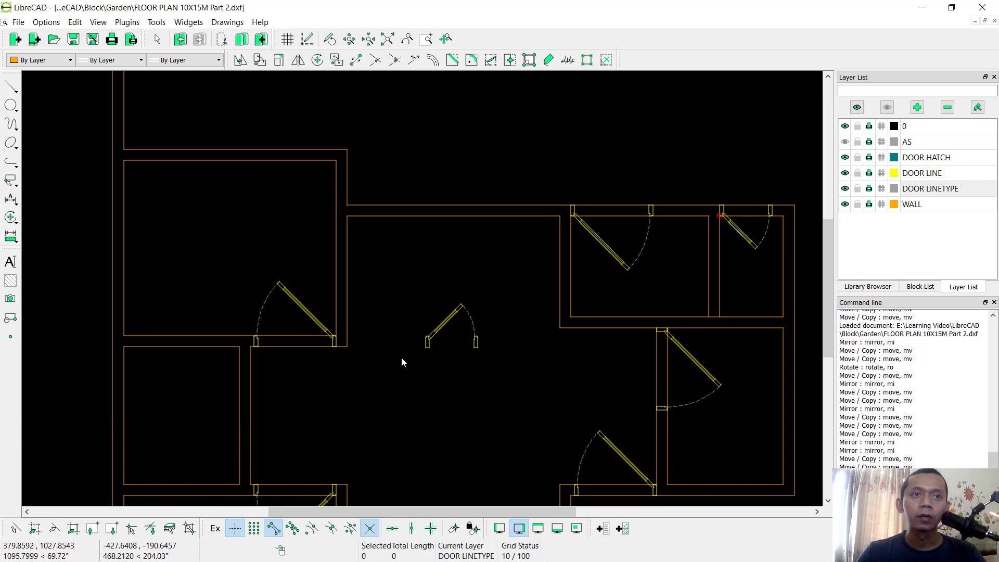
middle_drag(457, 350, 493, 327)
drag(526, 270, 460, 342)
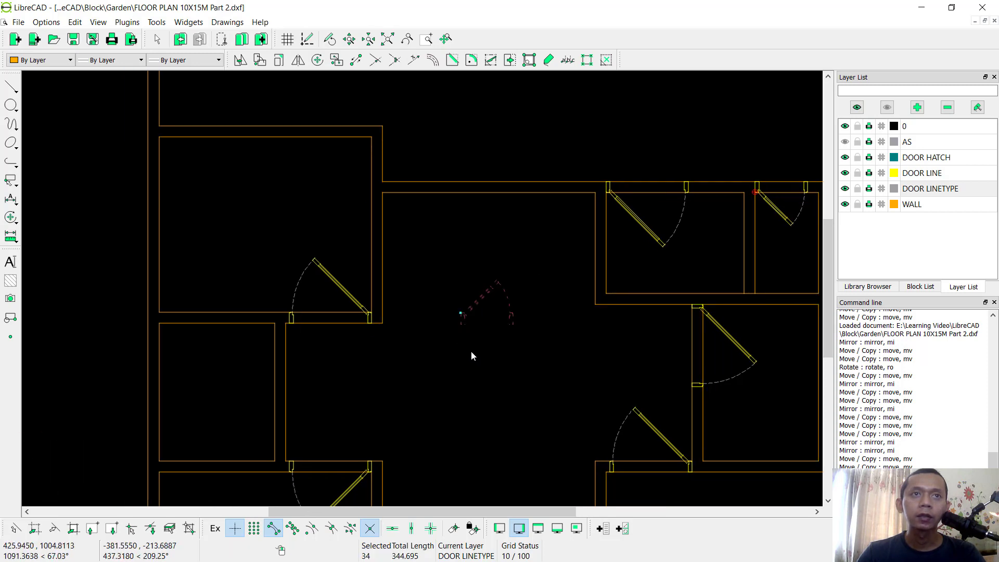
click(260, 60)
scroll(452, 333, up, 8)
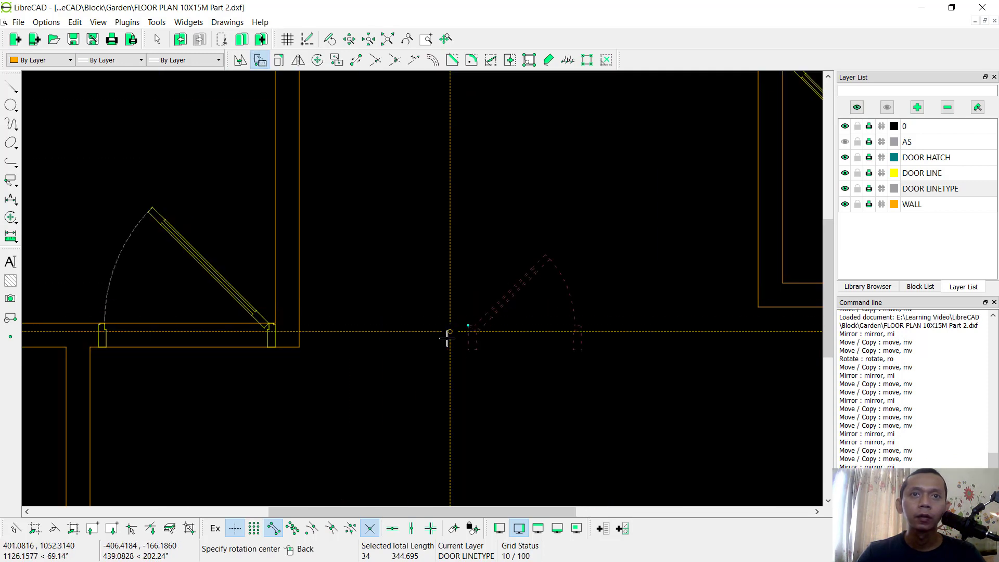
click(478, 347)
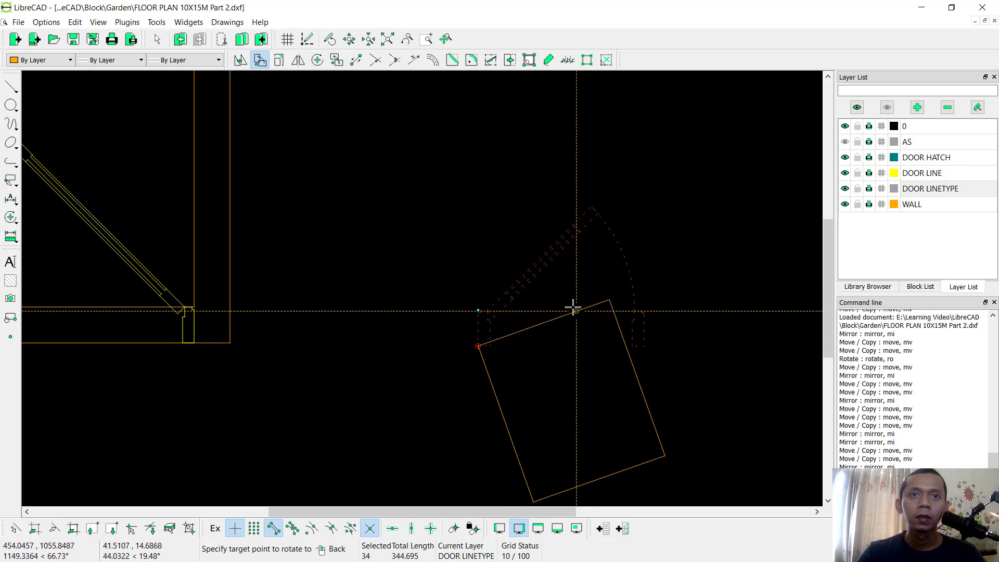
click(431, 529)
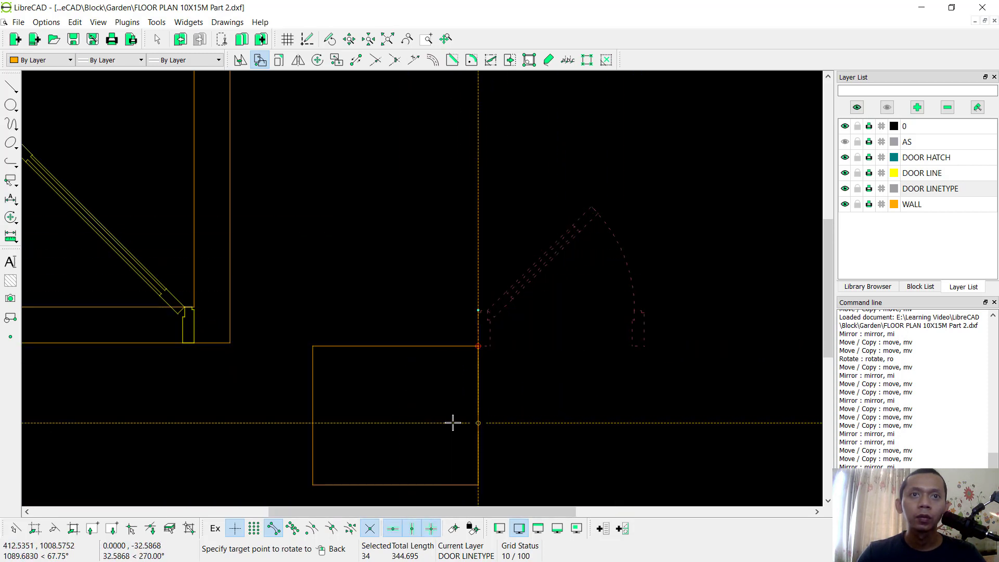
click(422, 365)
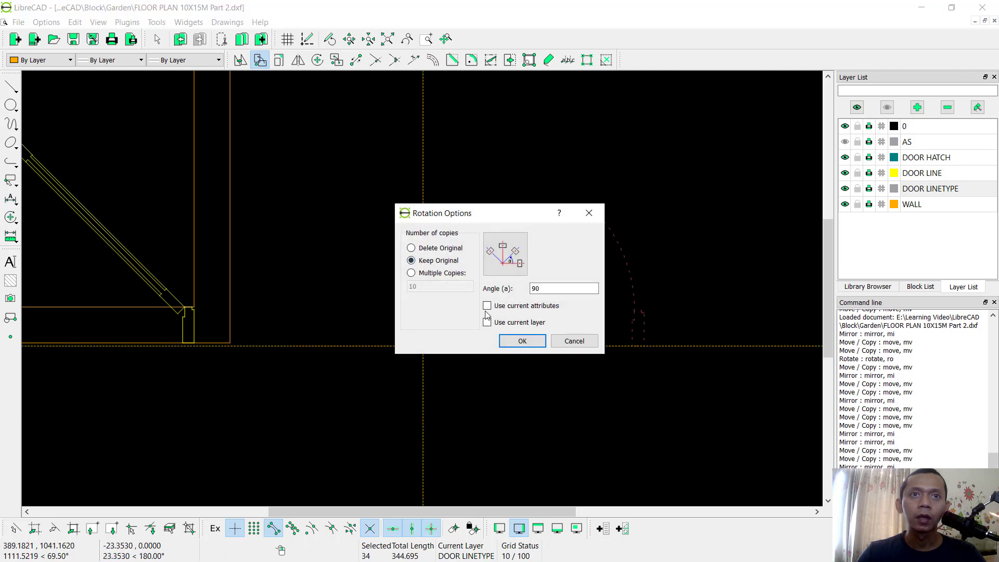
click(522, 344)
scroll(495, 310, down, 4)
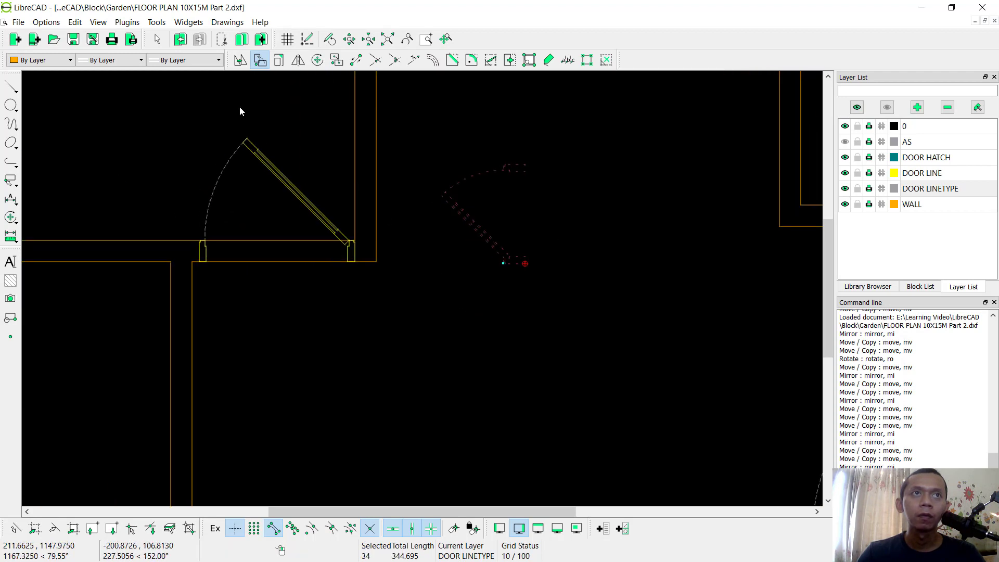
Move the rotated door onto the left-hand small room's wall opening corner
click(239, 60)
scroll(520, 239, down, 2)
scroll(504, 236, up, 4)
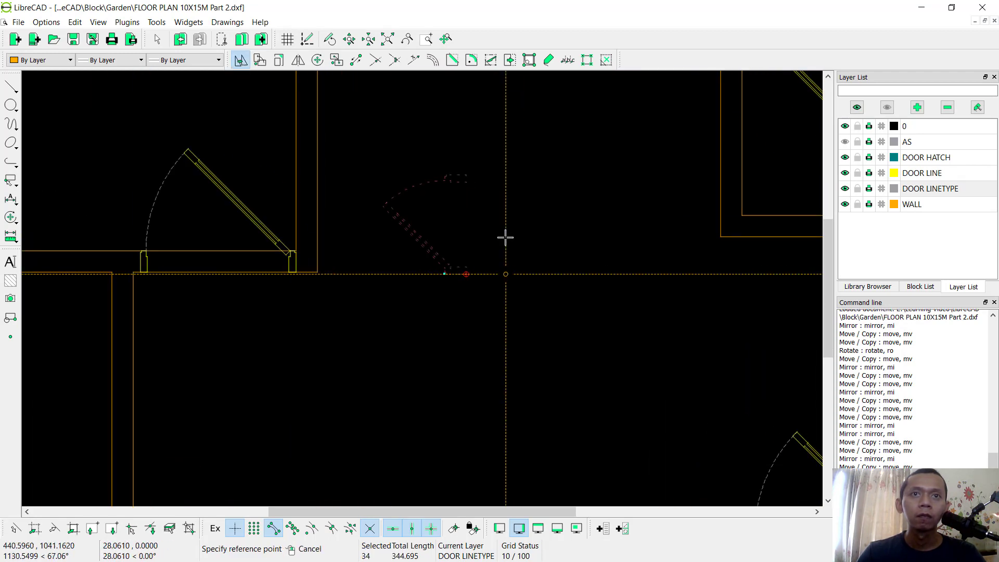
scroll(465, 267, up, 3)
click(416, 348)
scroll(443, 333, down, 14)
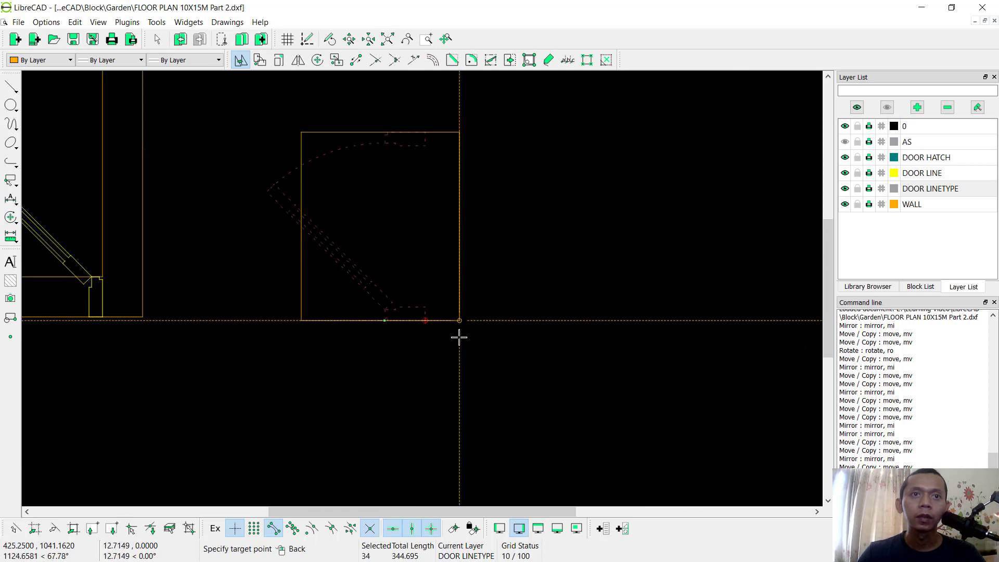
middle_drag(333, 463, 468, 281)
scroll(338, 307, up, 6)
scroll(346, 292, up, 2)
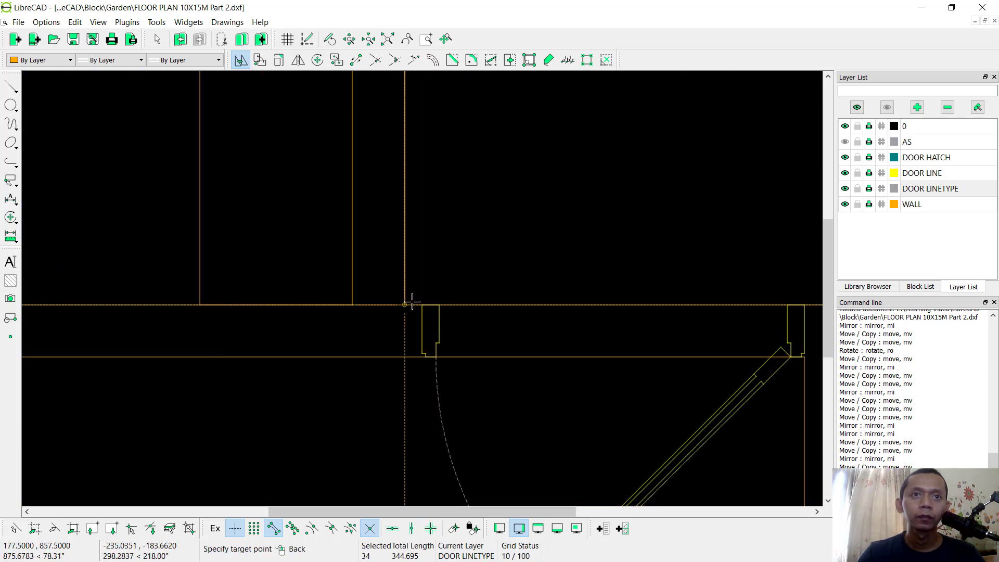
click(412, 301)
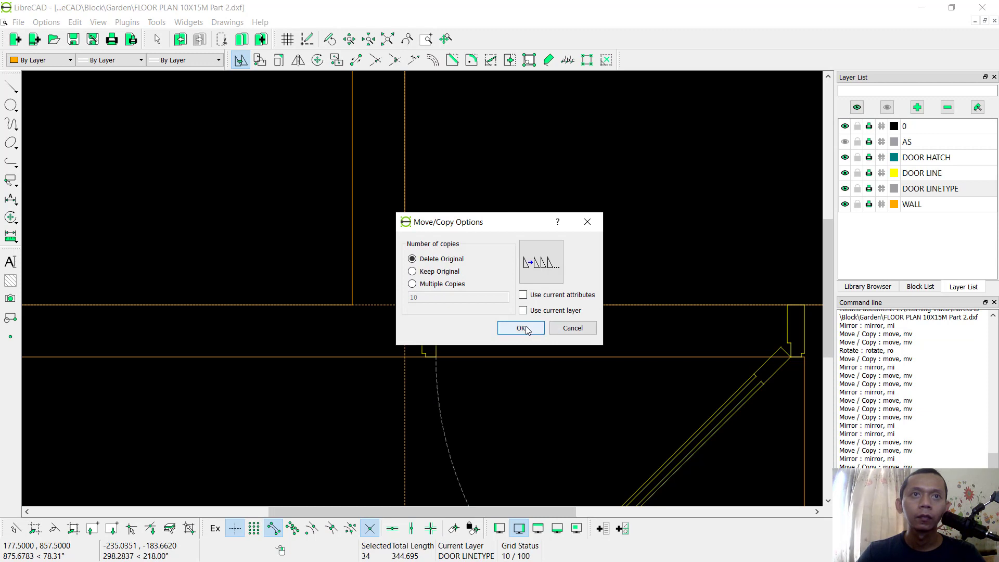
click(520, 328)
scroll(557, 237, down, 3)
scroll(616, 223, down, 2)
middle_drag(633, 279, 568, 305)
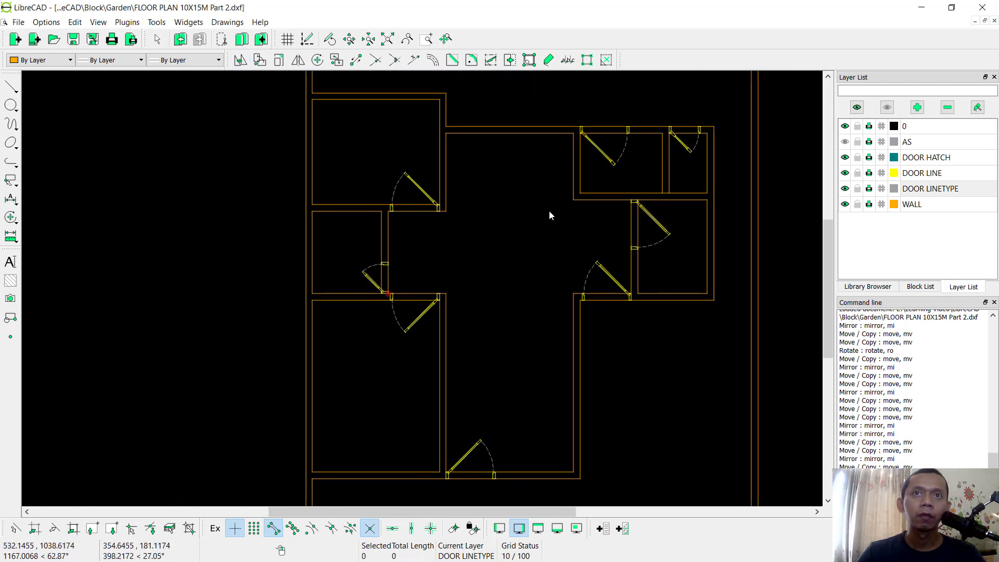
Start a block import, browse to Block\Window and select SINGLE WINDOW 900
middle_drag(502, 317, 468, 297)
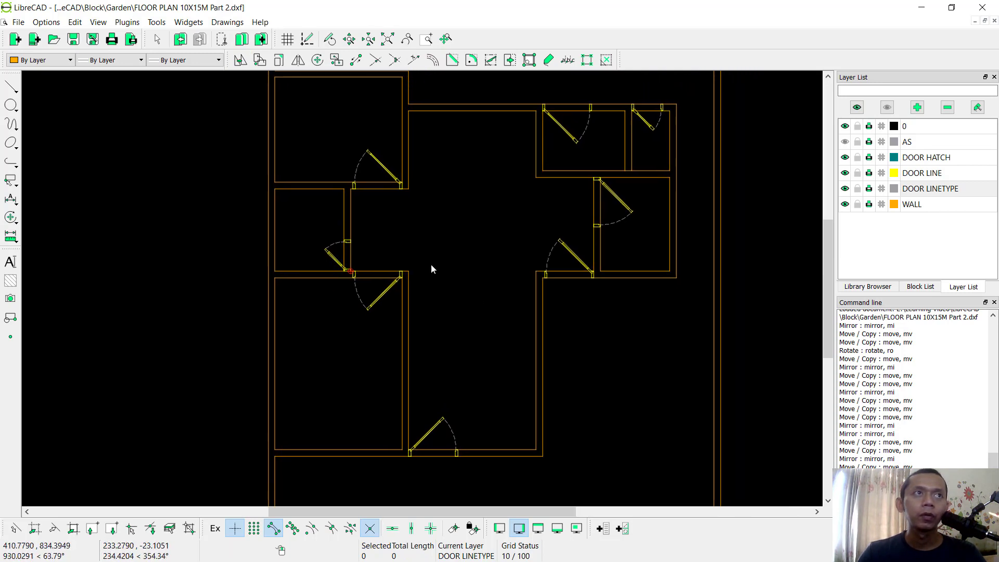
click(17, 23)
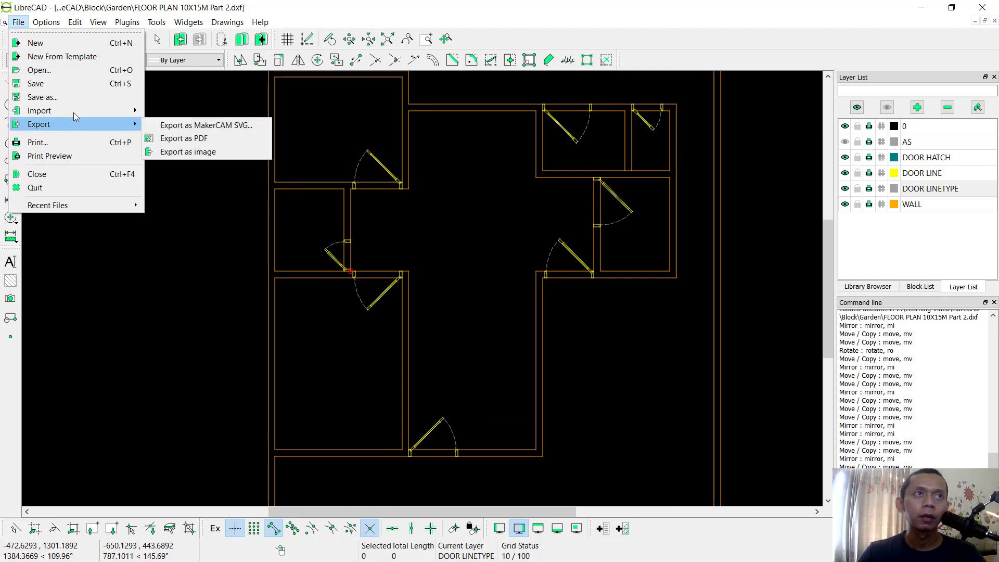
mouse_move(76, 110)
click(182, 129)
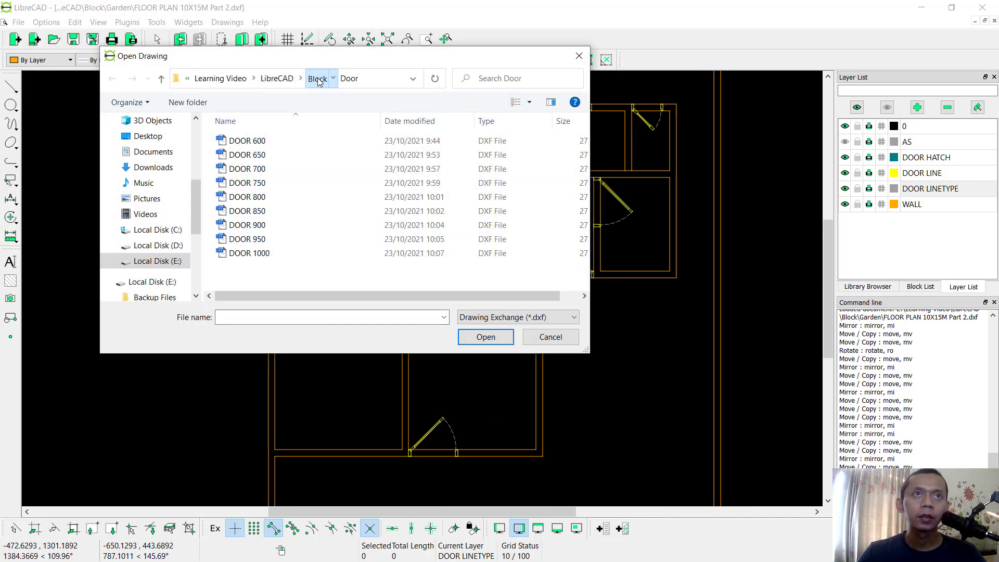
click(317, 78)
double_click(242, 168)
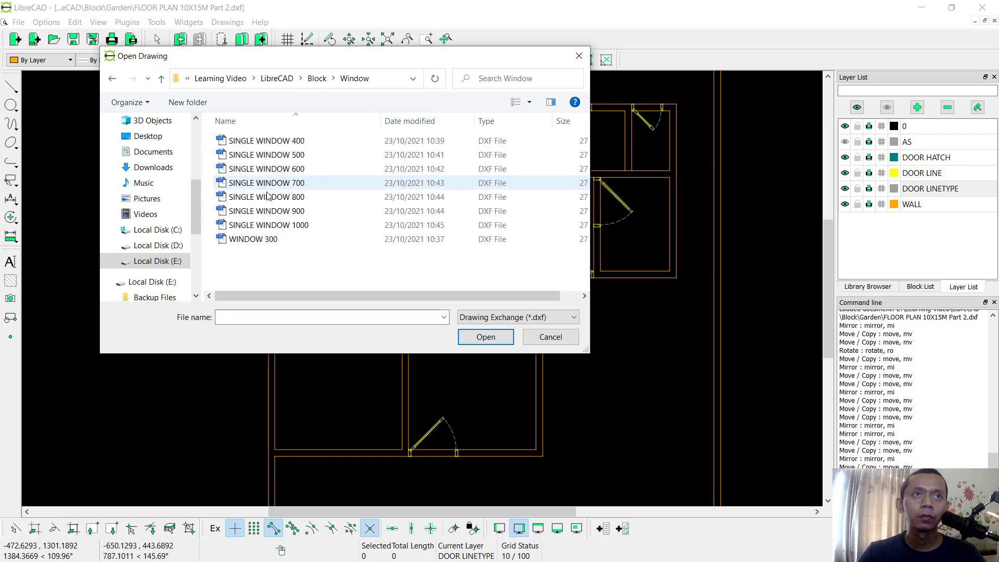
click(308, 212)
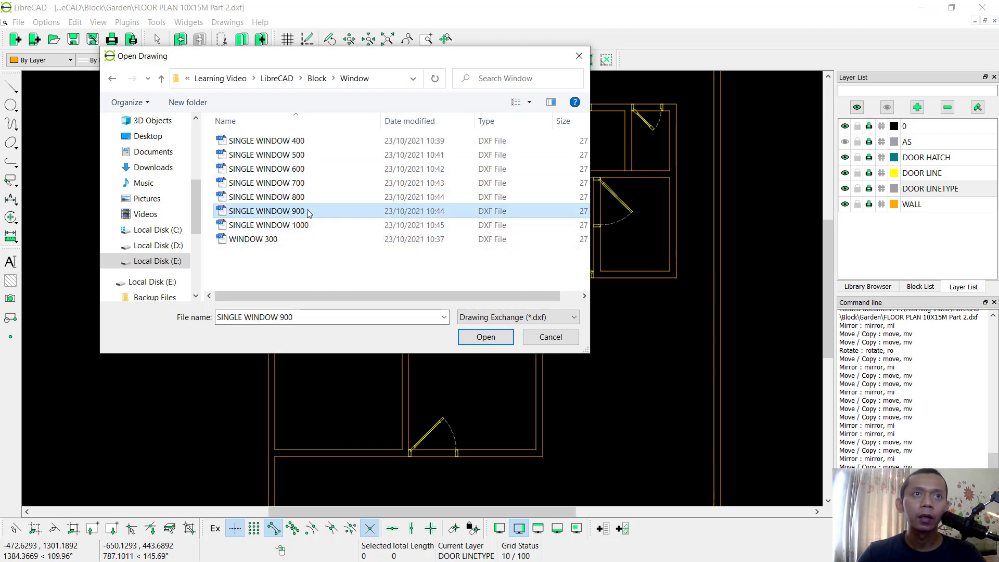
Insert the SINGLE WINDOW 900 block on the lower wall beside the door
click(485, 337)
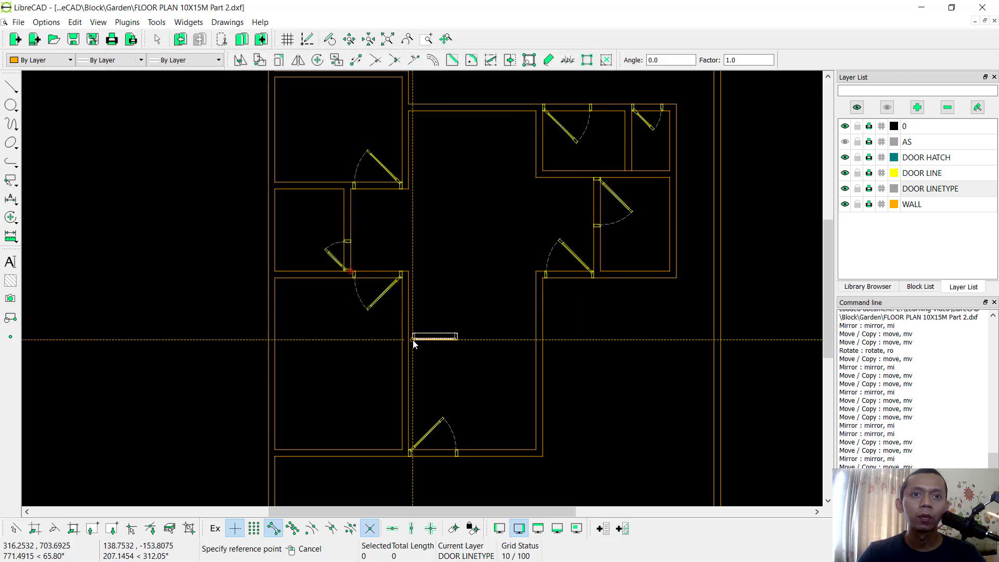
scroll(412, 357, up, 3)
scroll(413, 383, up, 3)
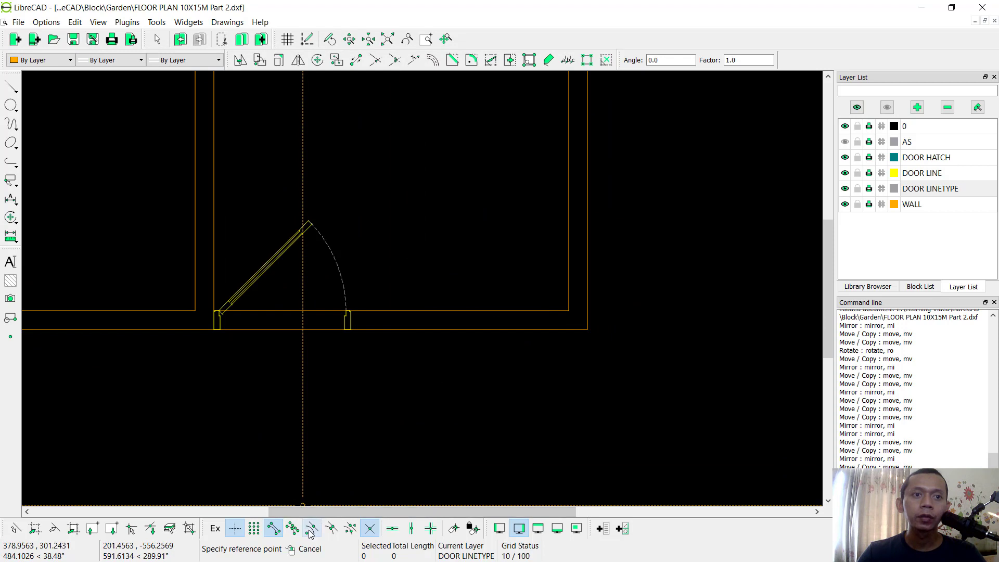
click(407, 329)
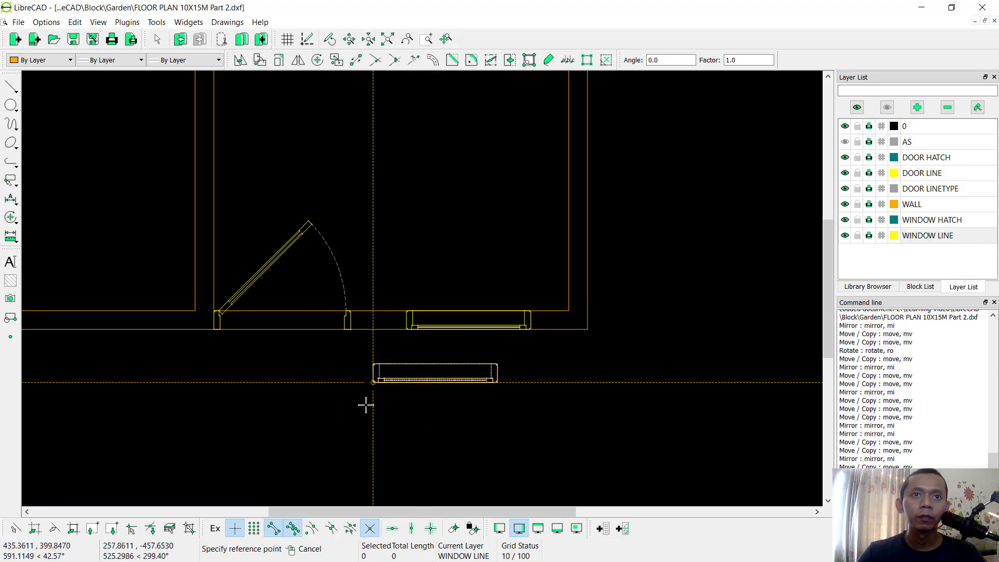
scroll(473, 379, down, 10)
Survey the whole plan and box-select the spare window in the central hall
middle_drag(512, 285, 427, 404)
scroll(442, 312, up, 5)
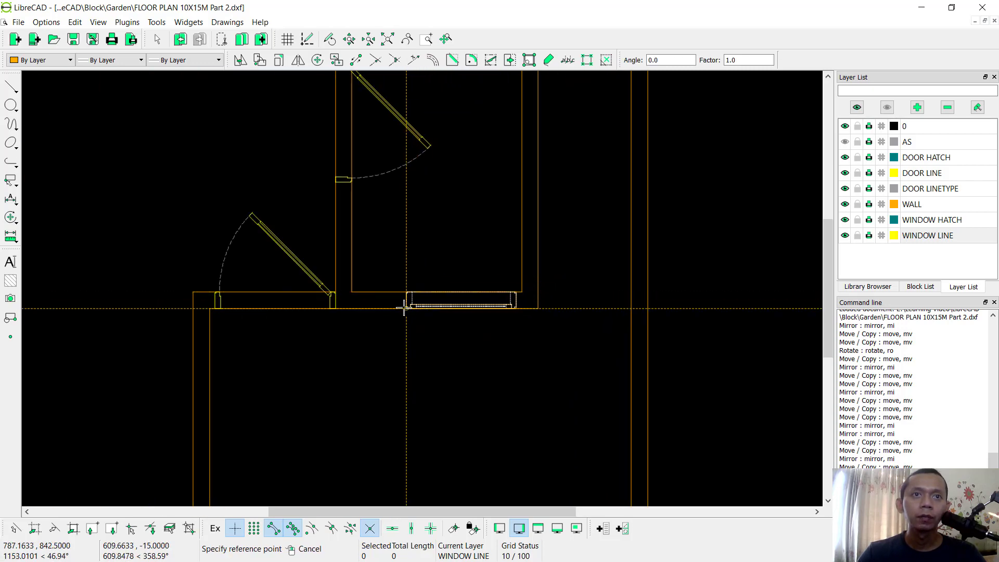
scroll(389, 307, down, 5)
middle_drag(362, 384, 443, 355)
scroll(341, 356, up, 1)
middle_drag(348, 358, 420, 290)
scroll(318, 385, up, 6)
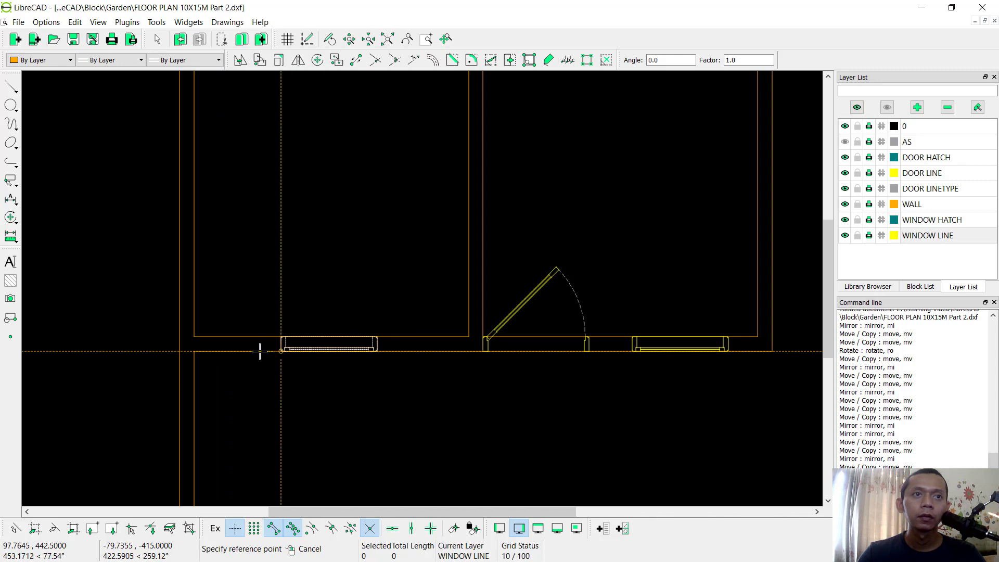
scroll(200, 354, down, 5)
middle_drag(366, 277, 372, 377)
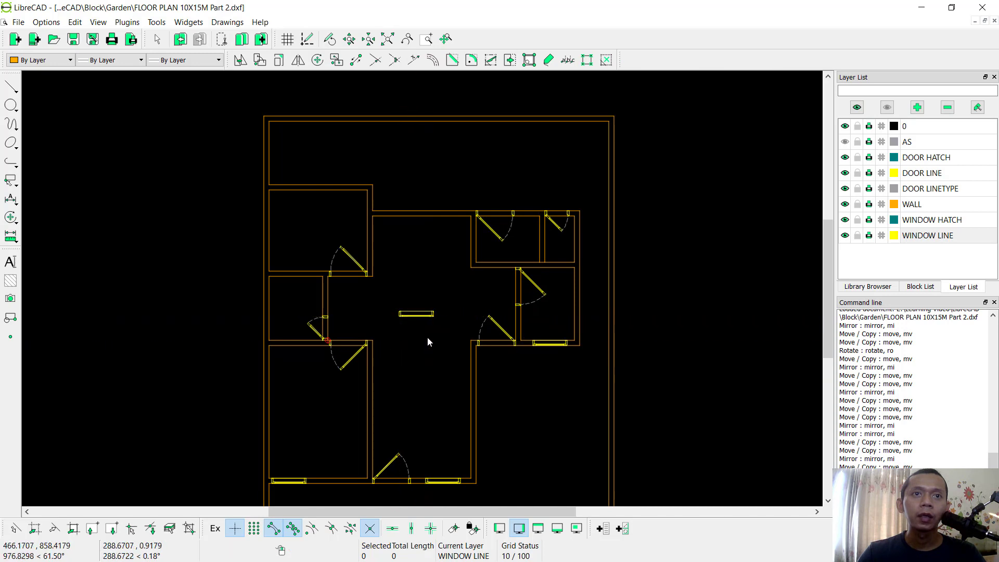
scroll(412, 325, up, 2)
drag(458, 276, 387, 336)
Rotate the hall window 180° with orthogonal restriction
click(387, 336)
scroll(437, 305, up, 2)
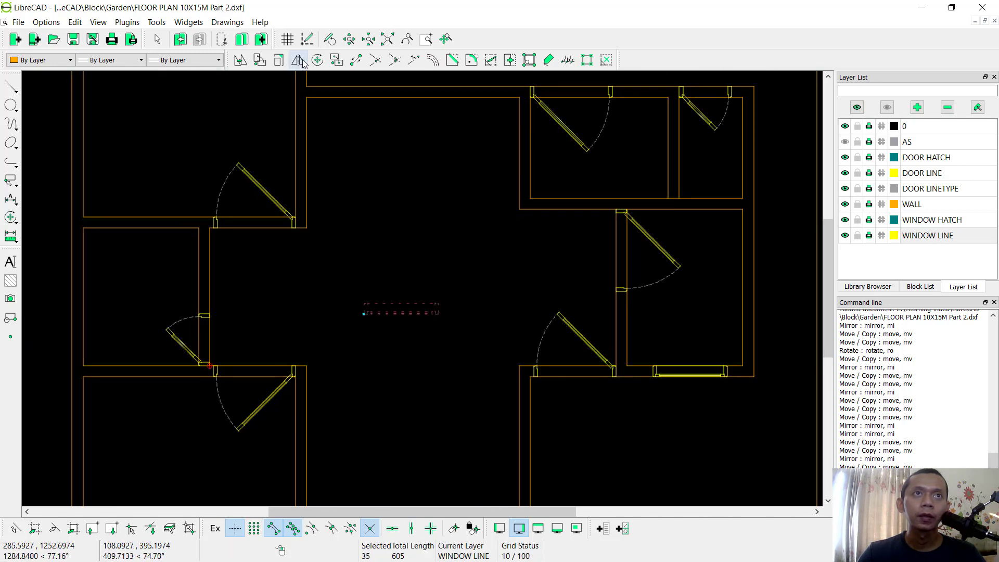
click(259, 60)
scroll(361, 313, up, 2)
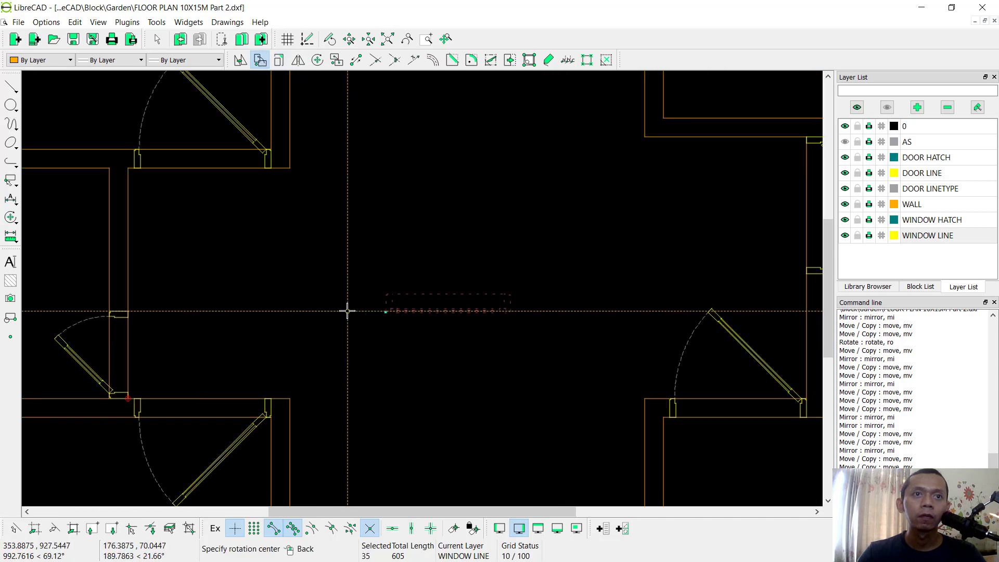
click(385, 311)
click(385, 295)
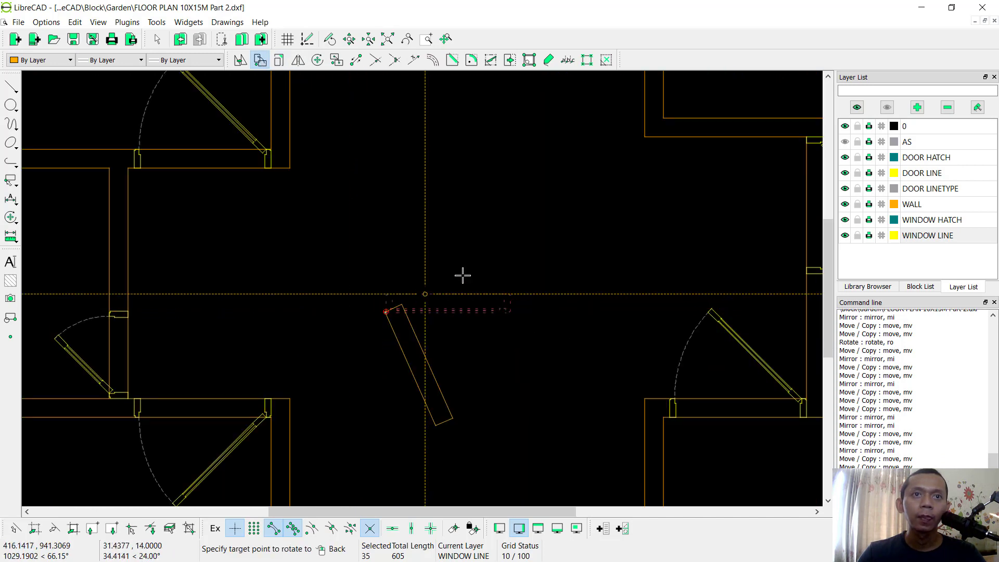
click(430, 529)
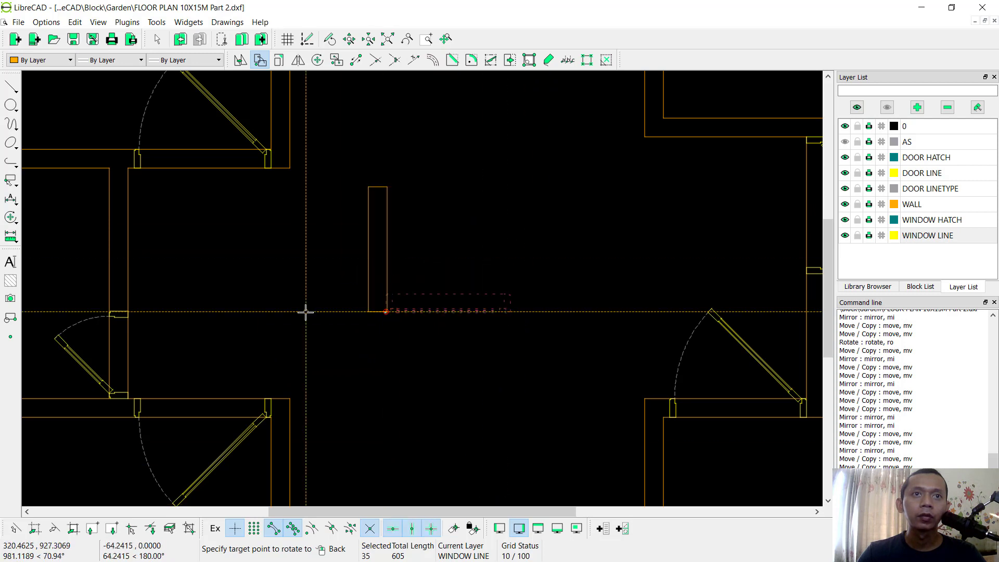
click(375, 388)
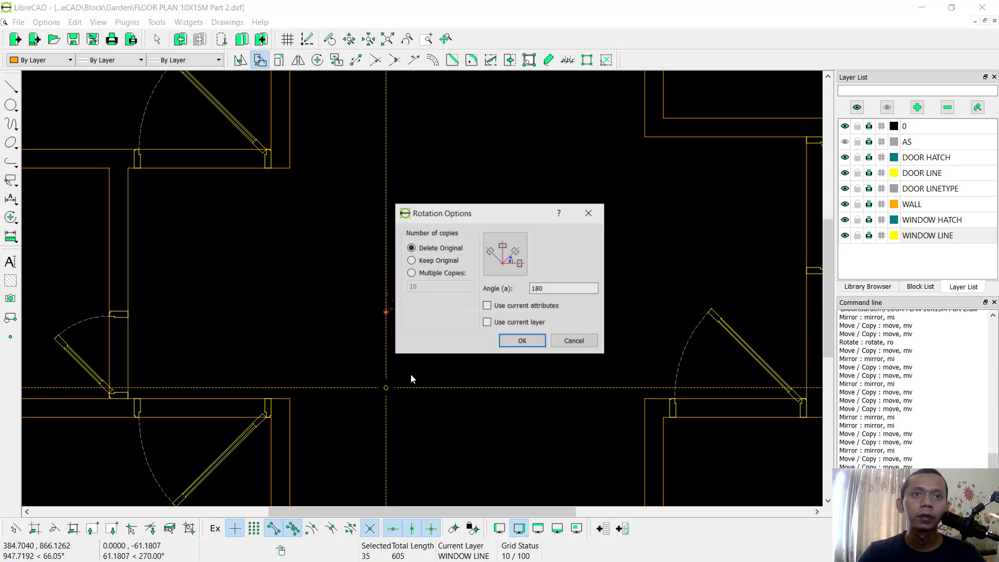
click(522, 341)
Move the rotated window into the upper wall of the central hall
middle_drag(426, 332, 522, 332)
drag(508, 268, 404, 340)
click(240, 60)
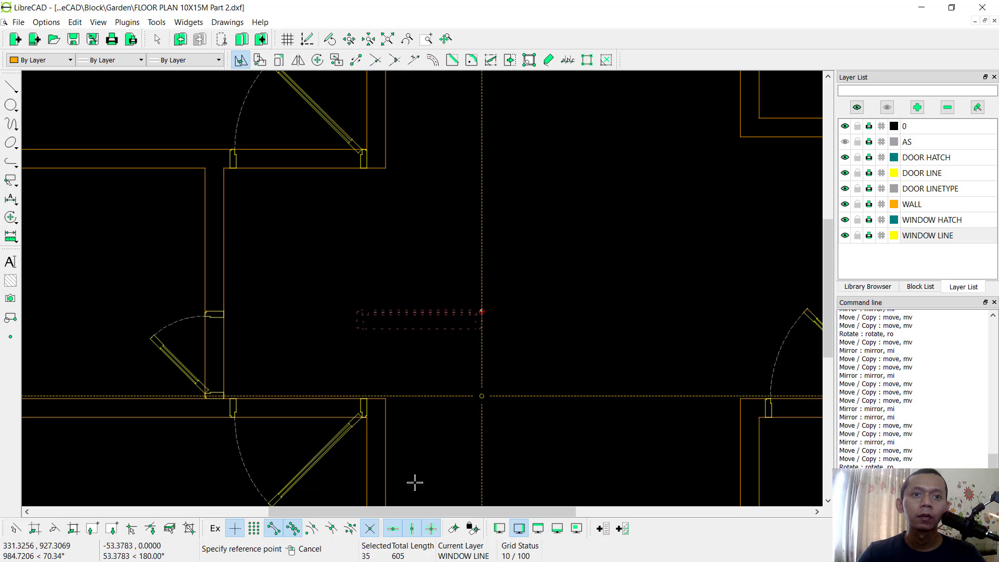
click(434, 530)
click(417, 329)
scroll(522, 236, down, 4)
middle_drag(521, 237, 497, 465)
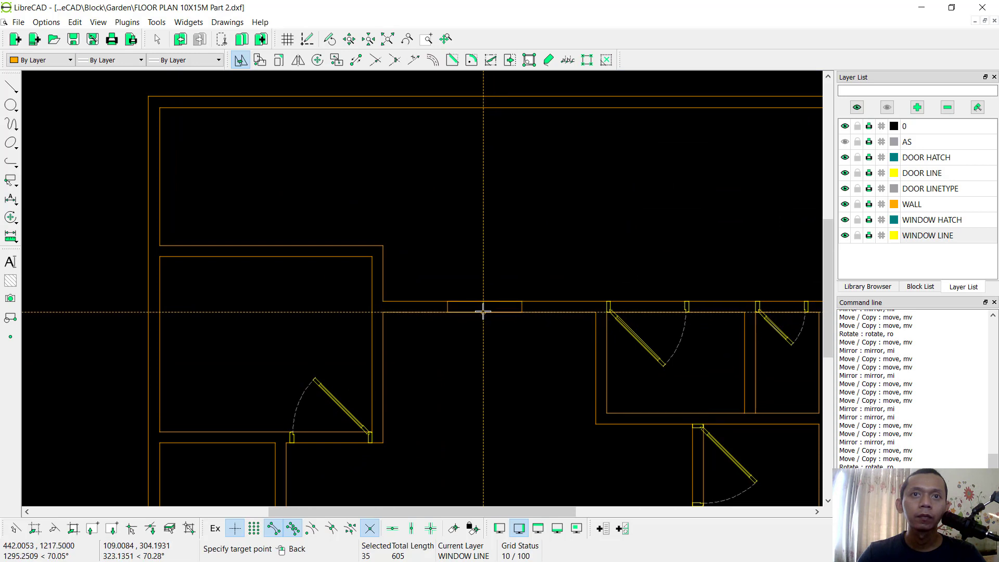
click(486, 326)
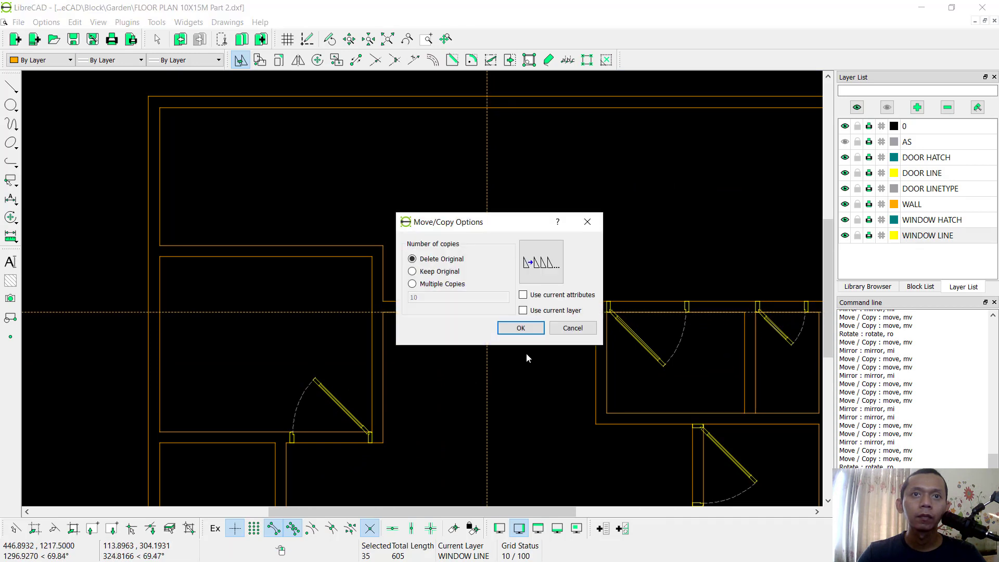
click(524, 328)
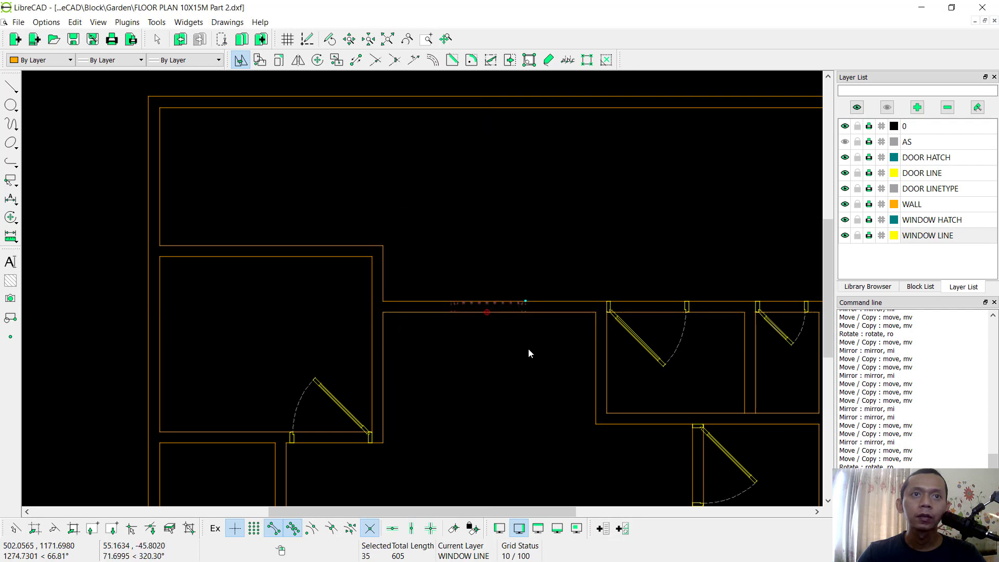
Select the remaining window block in the hall
scroll(523, 375, down, 2)
scroll(495, 399, up, 3)
click(473, 315)
click(427, 383)
scroll(441, 363, up, 1)
Rotate the window block 90° upright about its top-right corner
scroll(463, 353, up, 5)
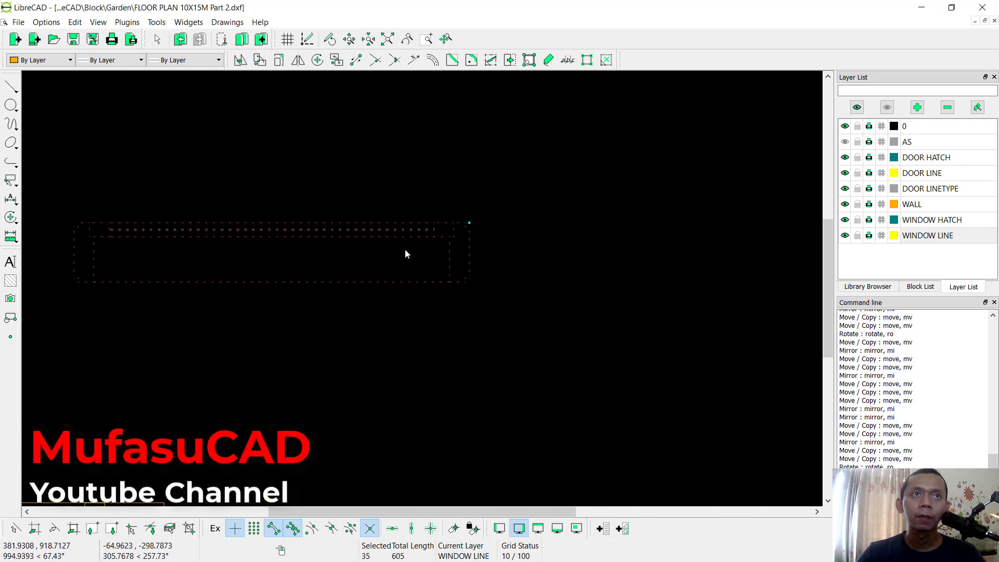
click(260, 61)
click(471, 224)
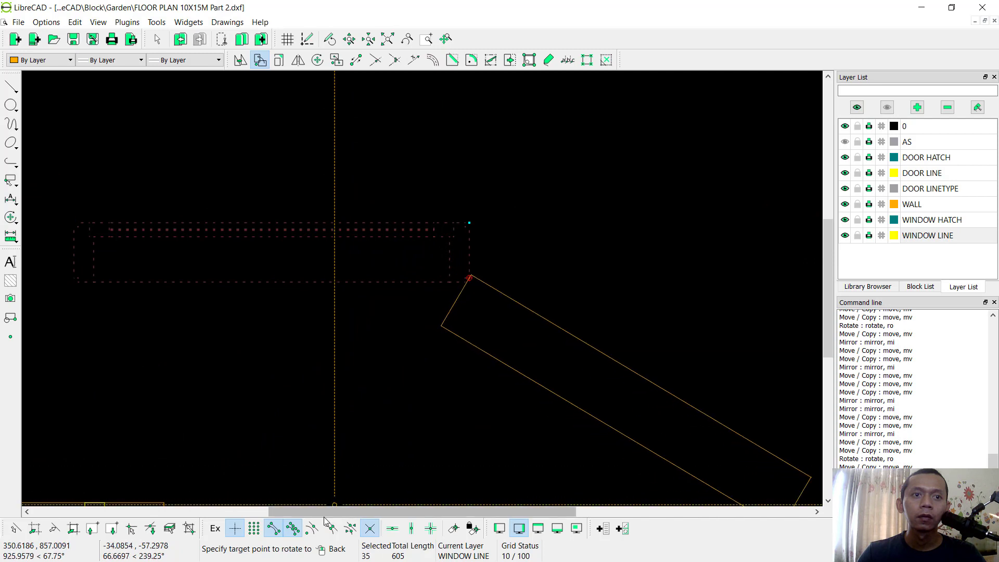
click(431, 528)
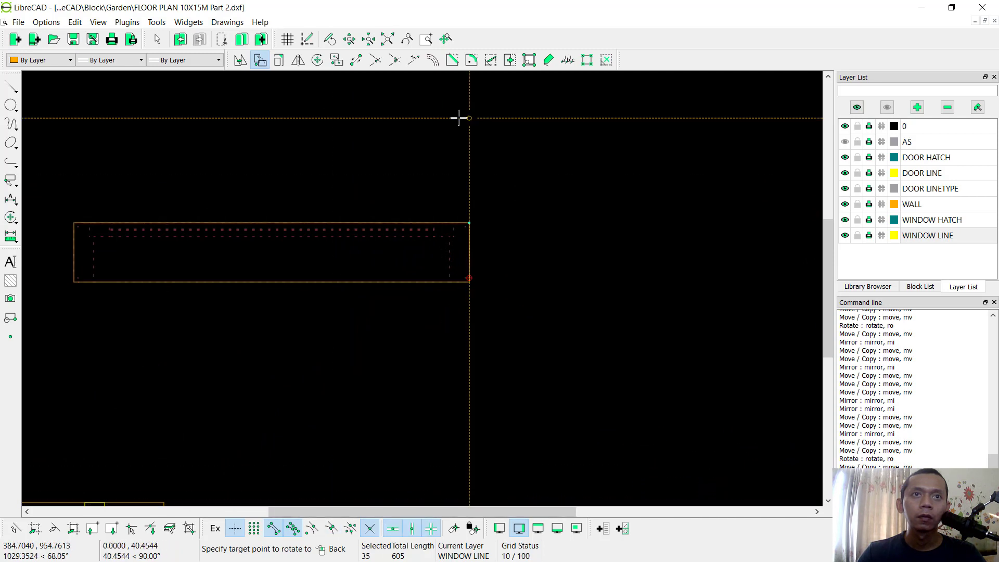
click(308, 196)
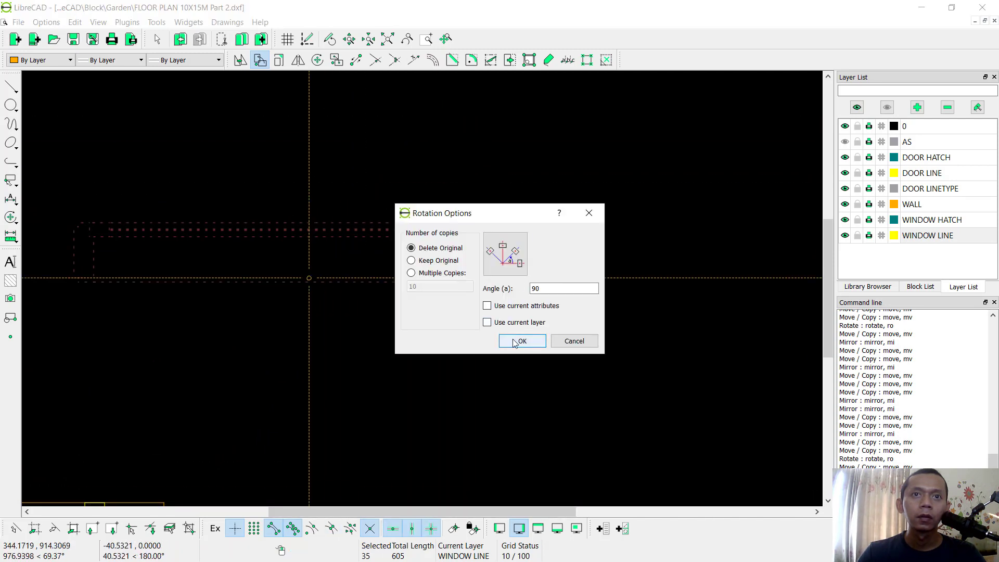
click(522, 341)
Copy the upright window by its right-edge midpoint onto the upper-left room's left wall
scroll(557, 264, down, 2)
middle_drag(515, 324, 546, 211)
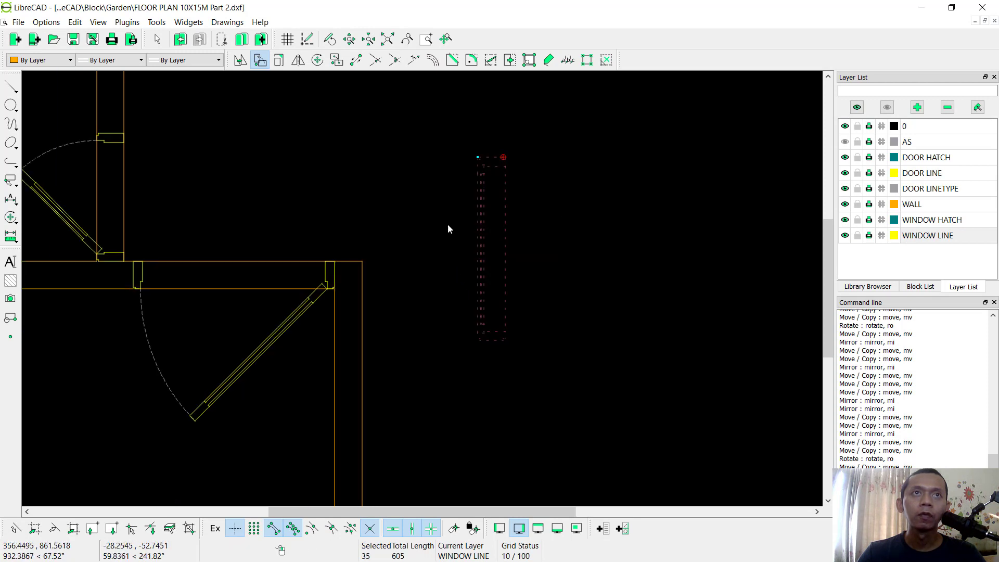
click(241, 60)
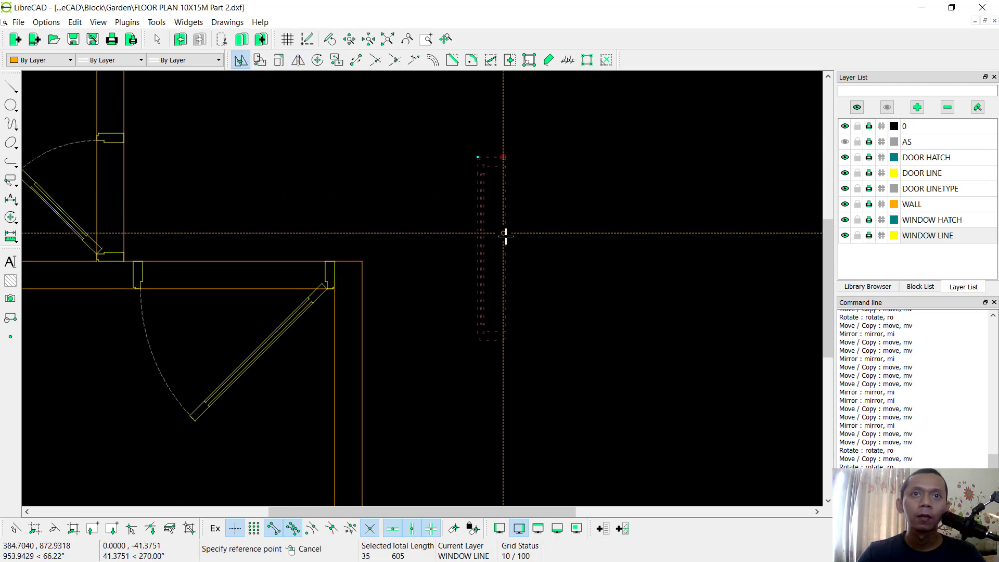
click(431, 533)
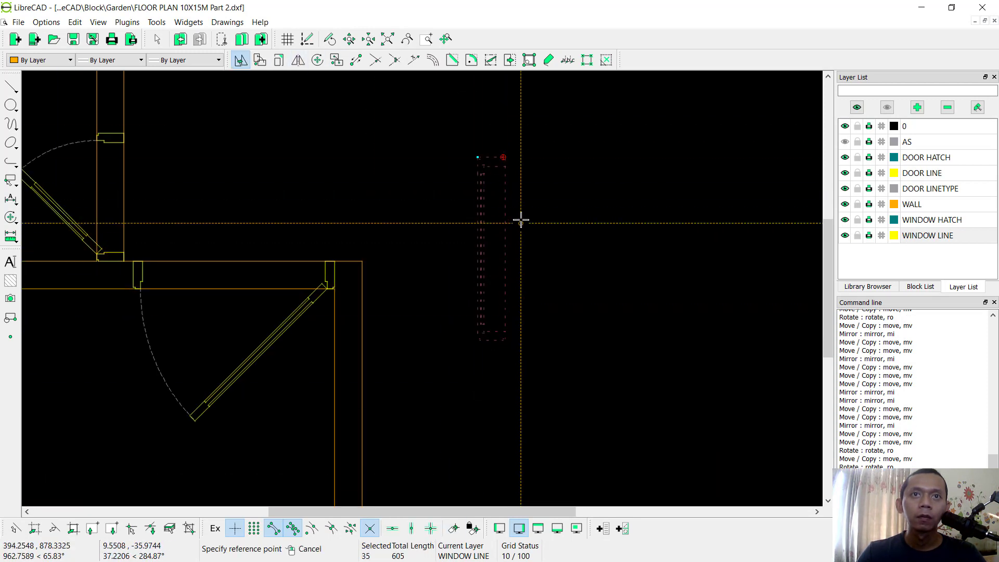
click(508, 244)
scroll(510, 241, down, 3)
scroll(549, 199, down, 2)
middle_drag(404, 196, 217, 256)
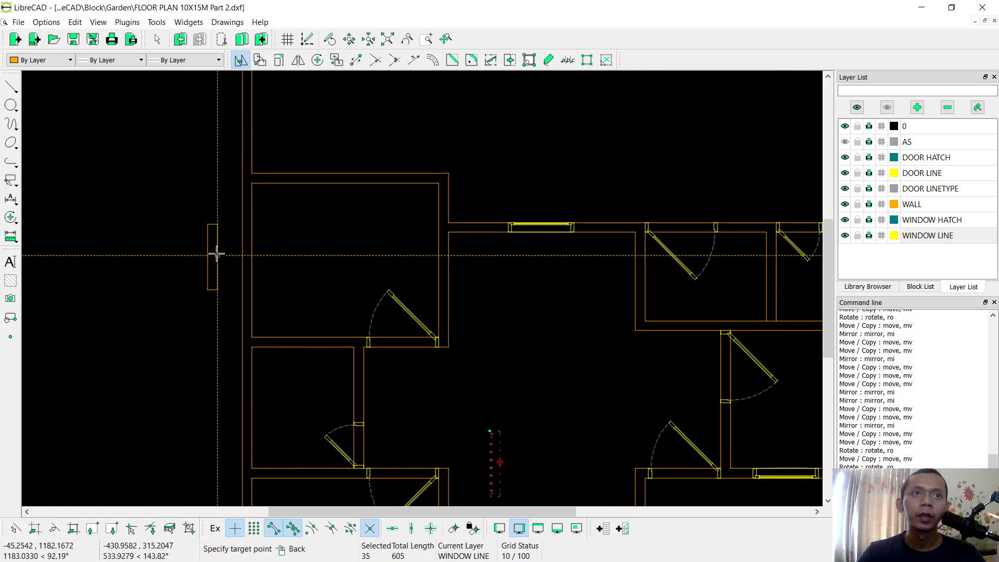
scroll(283, 258, up, 3)
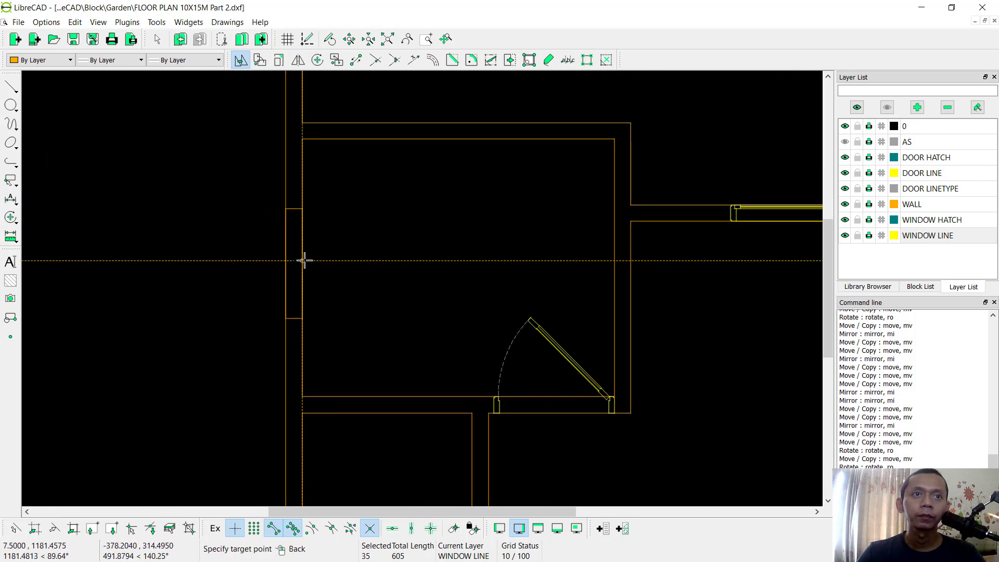
click(303, 260)
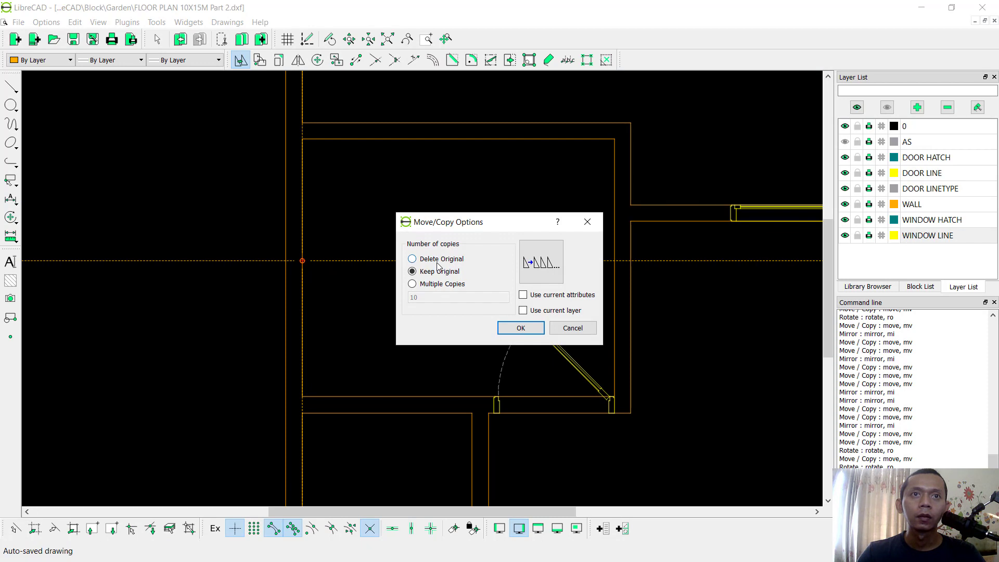
click(533, 327)
scroll(597, 310, down, 3)
middle_drag(586, 312, 479, 235)
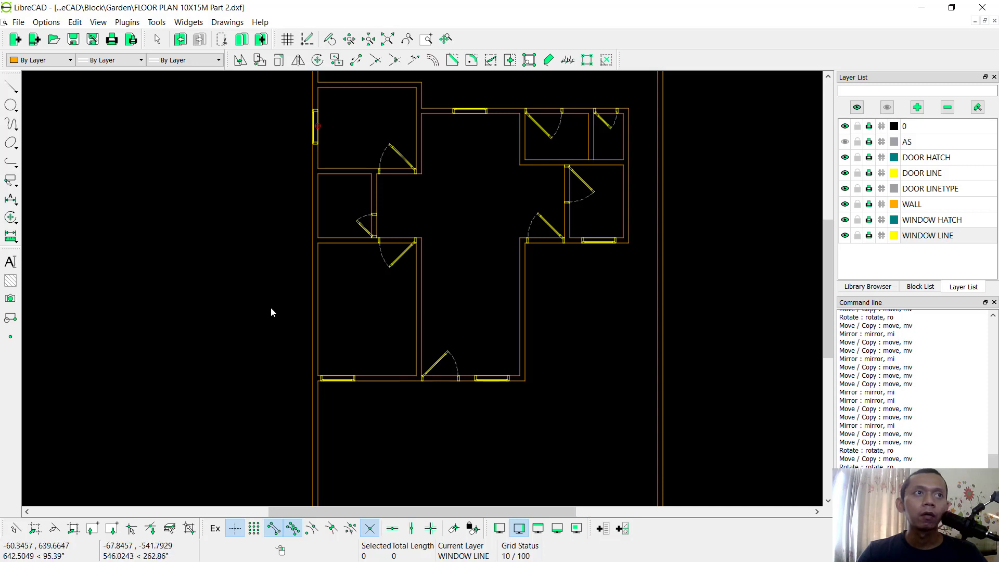
click(13, 91)
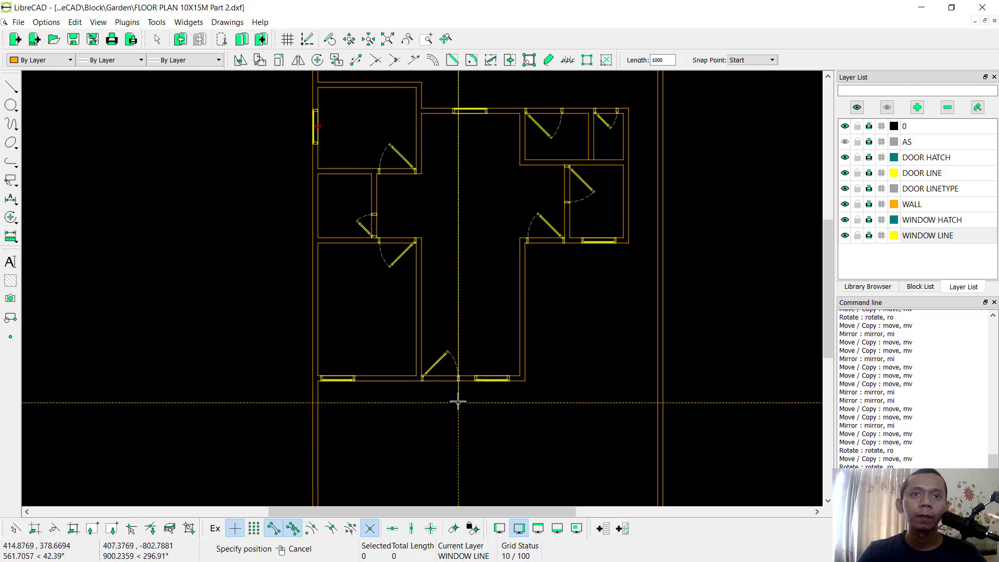
Place a copy of the jamb line at the right side of the bottom door opening
scroll(455, 313, up, 8)
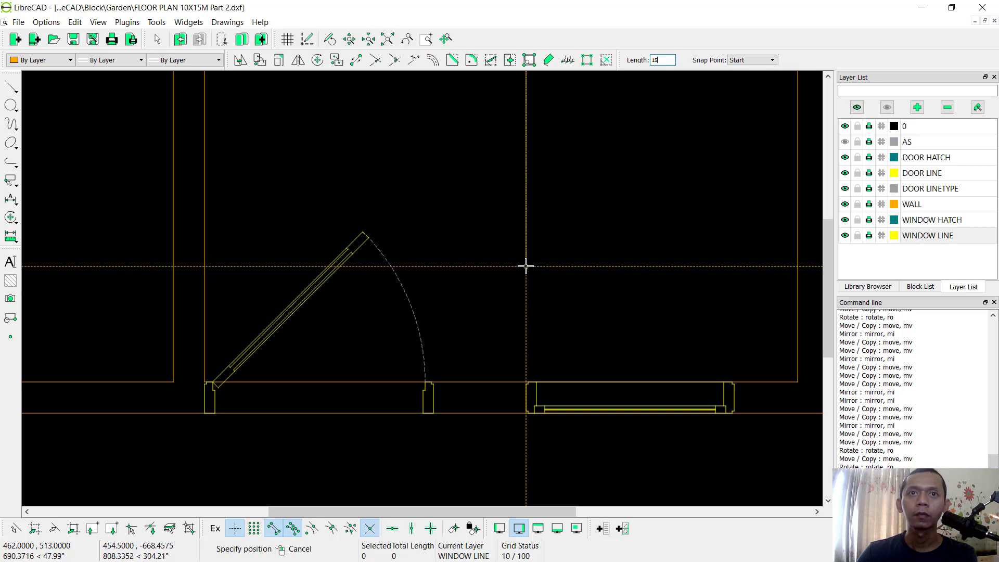
middle_drag(450, 350, 502, 296)
scroll(479, 352, up, 5)
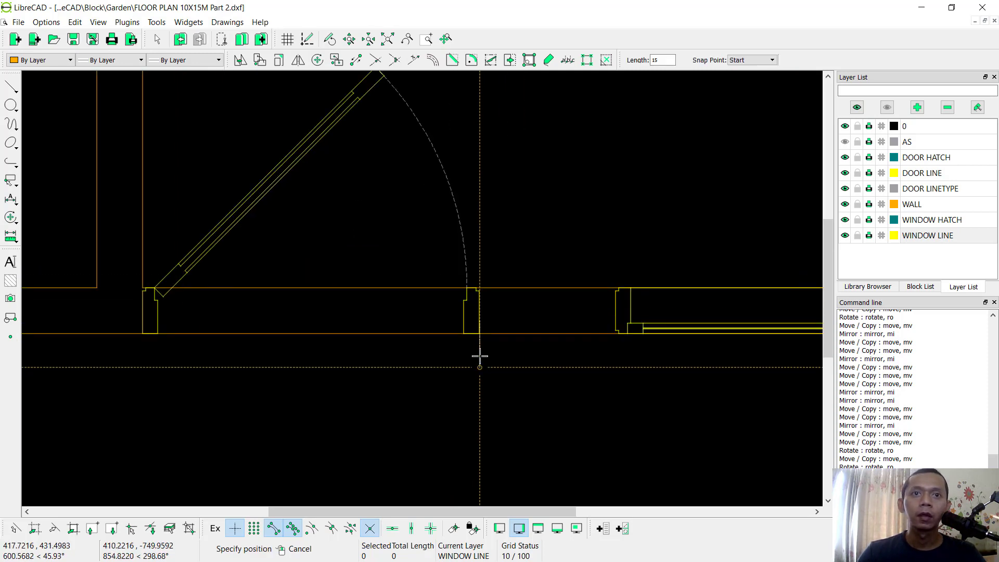
scroll(462, 333, up, 6)
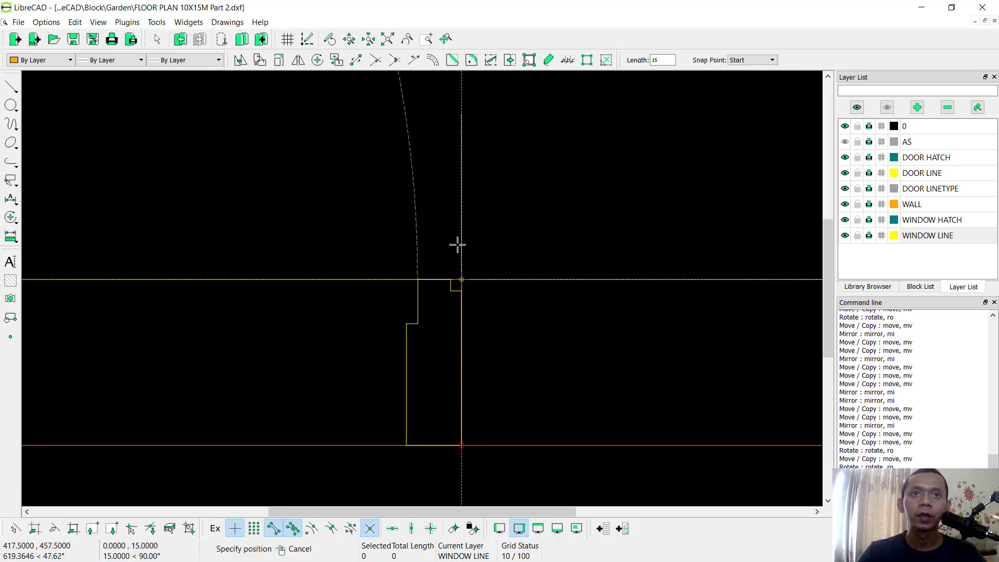
scroll(668, 237, down, 5)
scroll(292, 333, up, 4)
scroll(504, 210, down, 5)
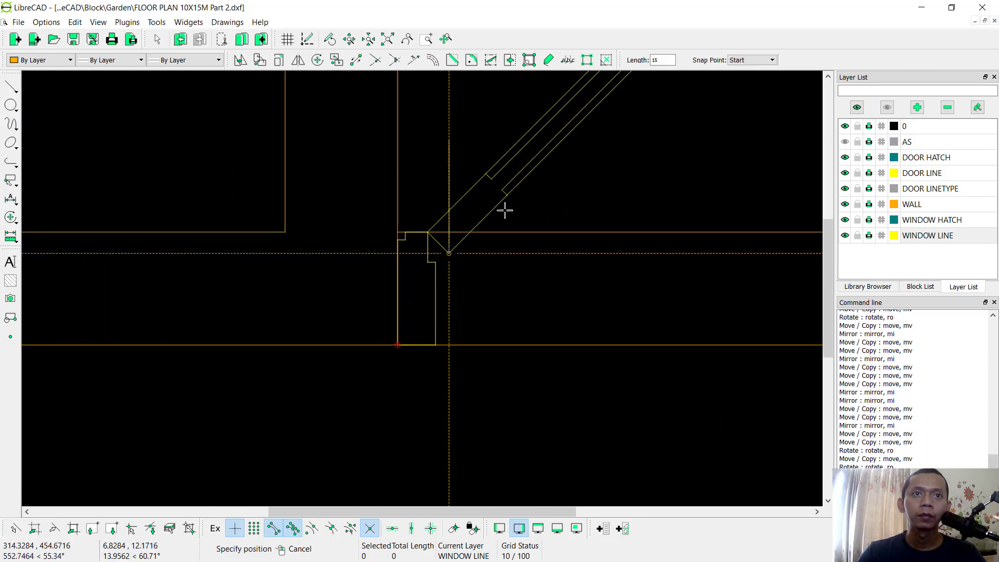
scroll(649, 283, up, 12)
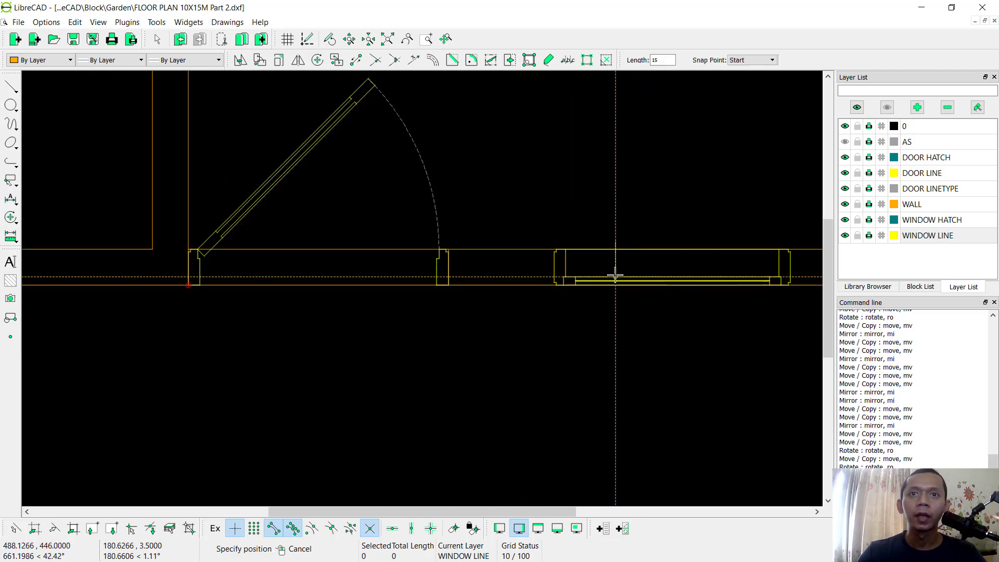
middle_drag(593, 277, 516, 313)
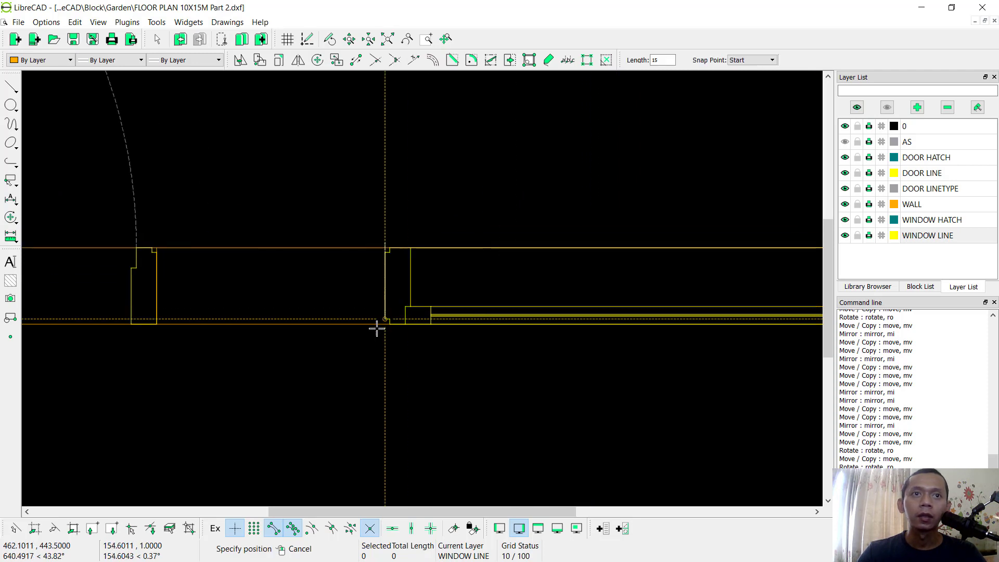
scroll(375, 328, up, 2)
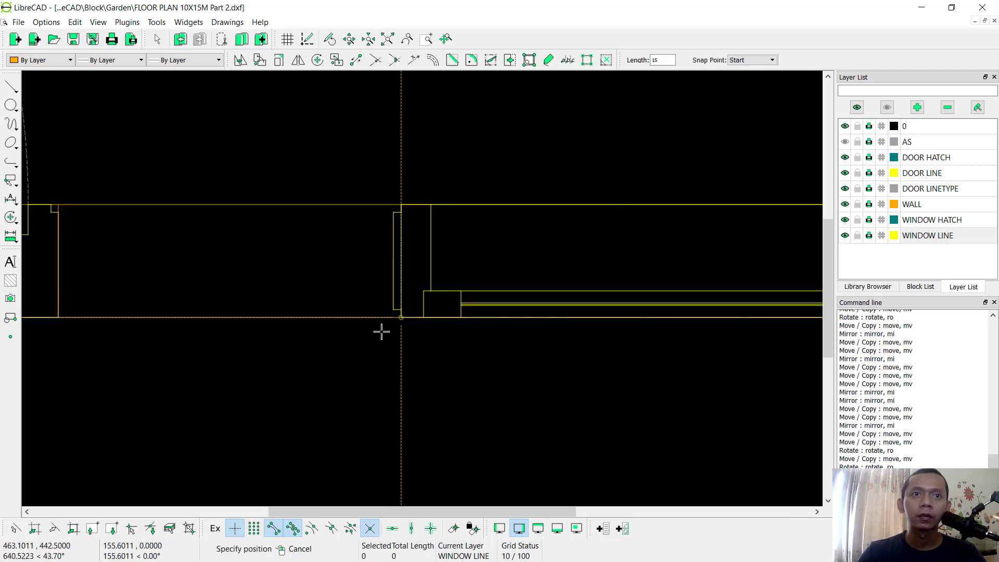
scroll(433, 328, down, 7)
middle_drag(717, 218, 512, 369)
scroll(535, 341, down, 8)
middle_drag(604, 97, 506, 364)
scroll(495, 344, down, 1)
middle_drag(489, 322, 482, 406)
middle_drag(444, 306, 451, 320)
scroll(434, 286, up, 9)
scroll(453, 307, up, 2)
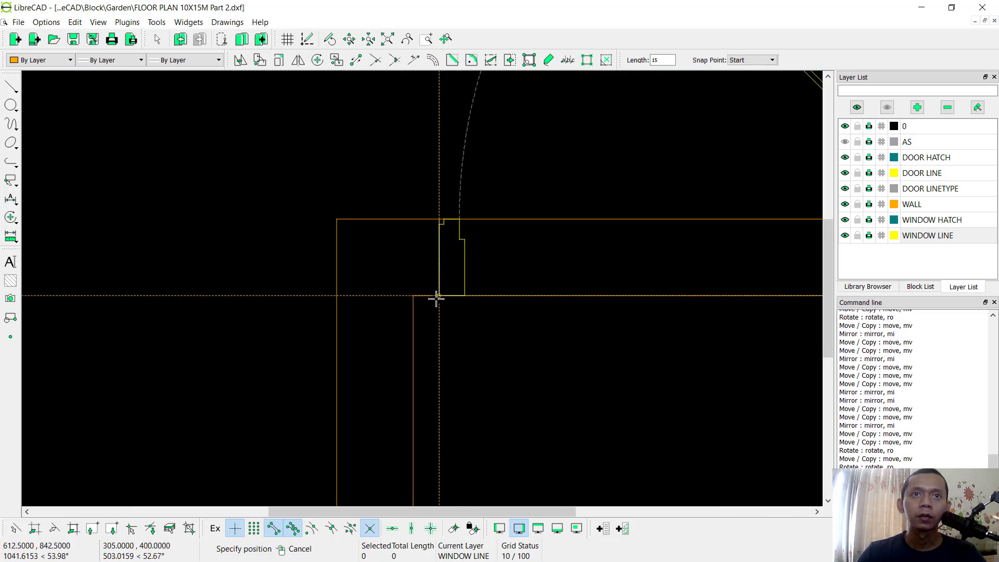
scroll(474, 298, down, 2)
middle_drag(530, 334, 656, 290)
scroll(655, 290, up, 1)
click(569, 326)
Place jamb line copies at both jamb corners of the next door opening
scroll(564, 338, down, 17)
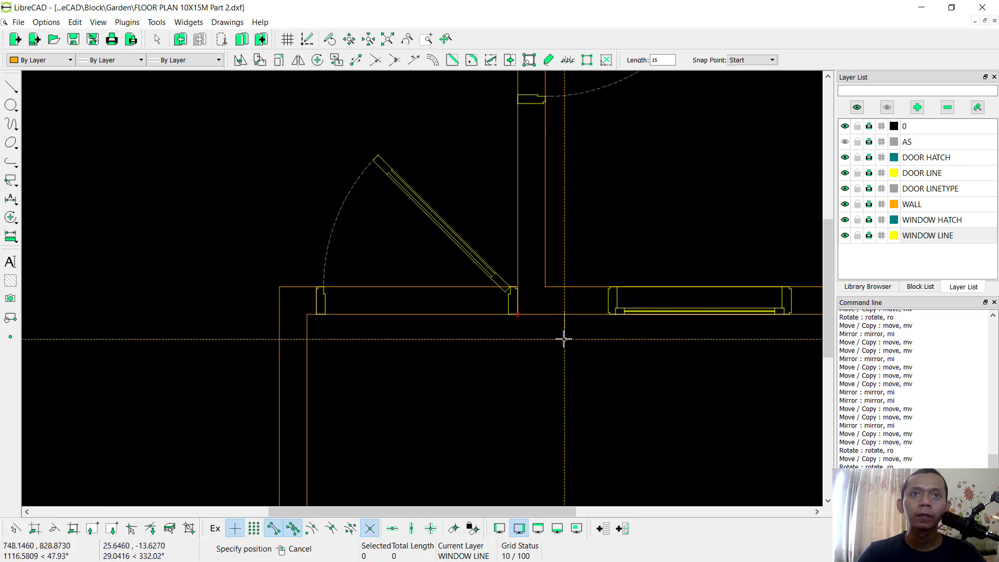
mouse_move(386, 306)
middle_down()
mouse_move(389, 322)
mouse_move(416, 327)
mouse_move(520, 330)
middle_up()
scroll(383, 266, up, 1)
scroll(384, 266, up, 5)
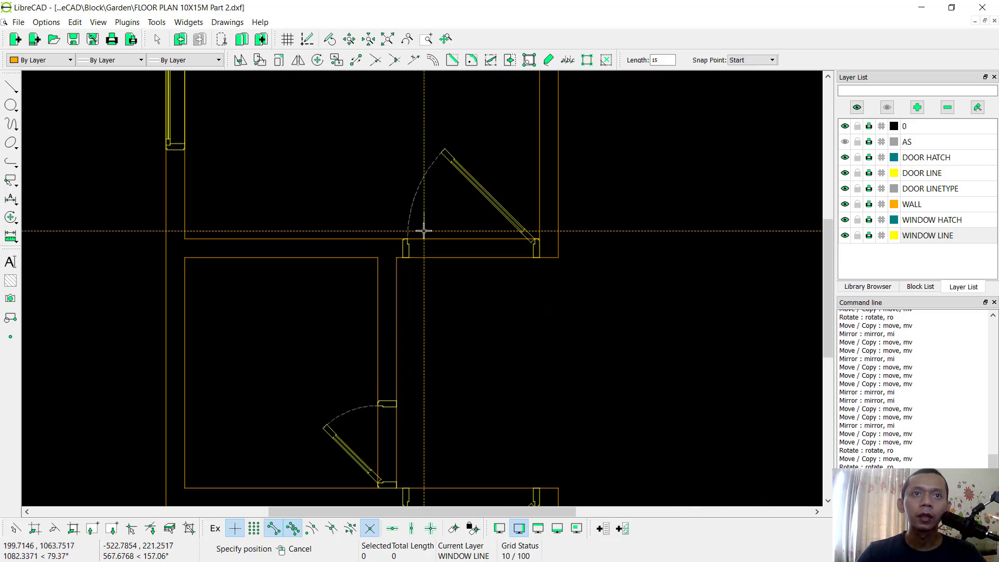
scroll(461, 300, down, 5)
middle_drag(578, 302, 391, 304)
scroll(453, 307, up, 4)
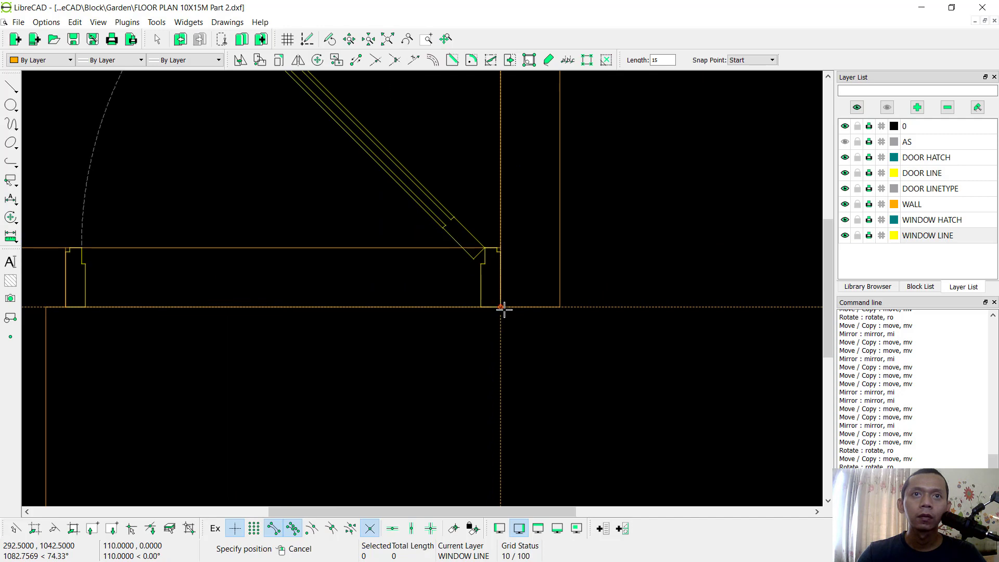
scroll(504, 309, down, 4)
scroll(401, 365, up, 2)
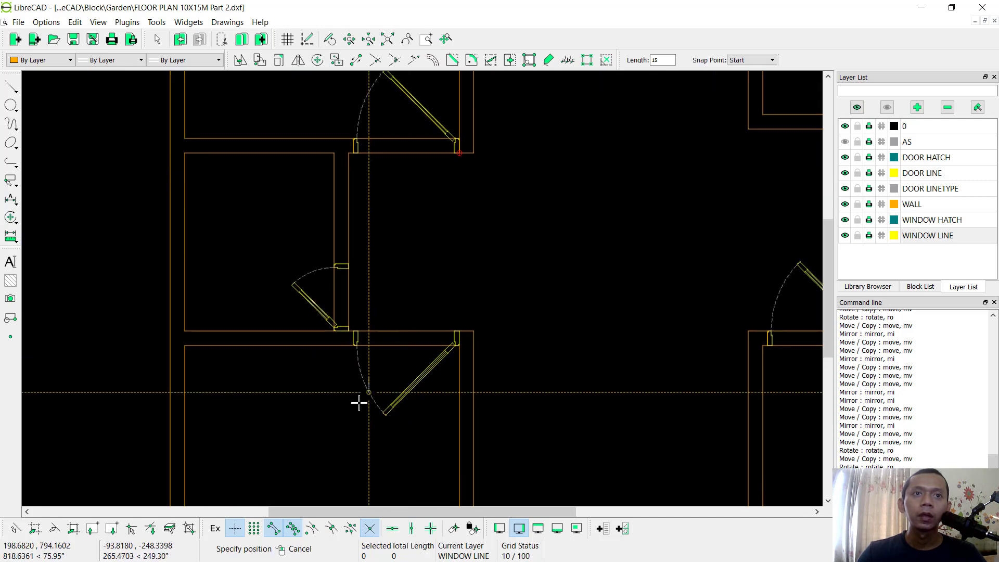
scroll(357, 342, up, 3)
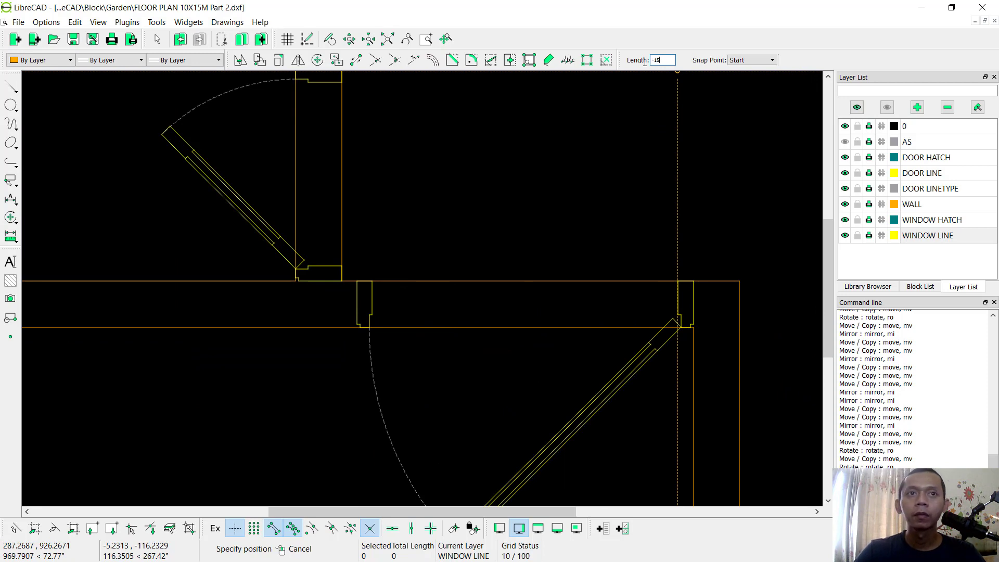
click(372, 279)
middle_drag(573, 253, 429, 284)
scroll(510, 293, up, 3)
click(577, 316)
Place a jamb copy at the last door's left jamb corner, then zoom out to the full plan
scroll(631, 276, down, 15)
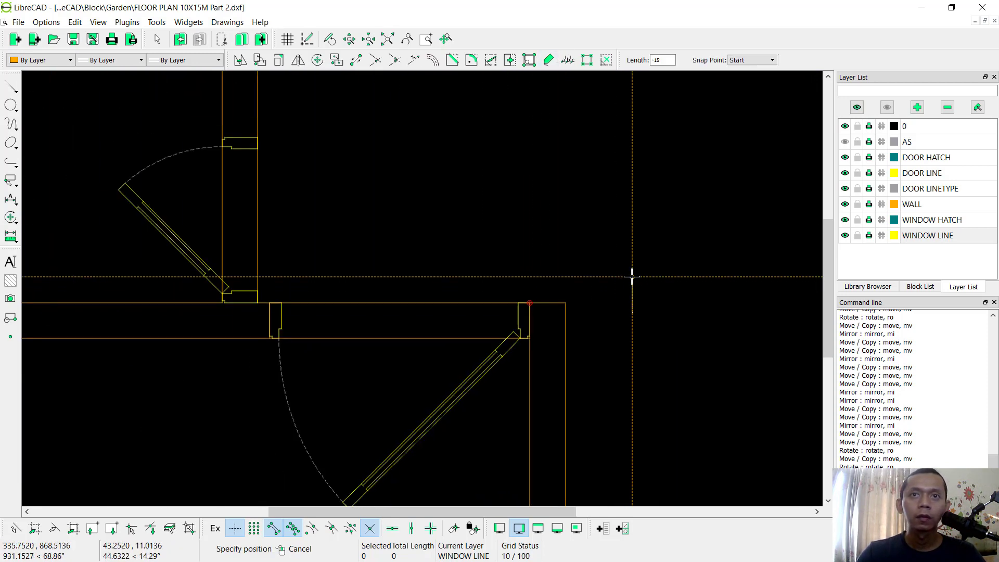
middle_drag(649, 261, 465, 367)
scroll(511, 289, up, 5)
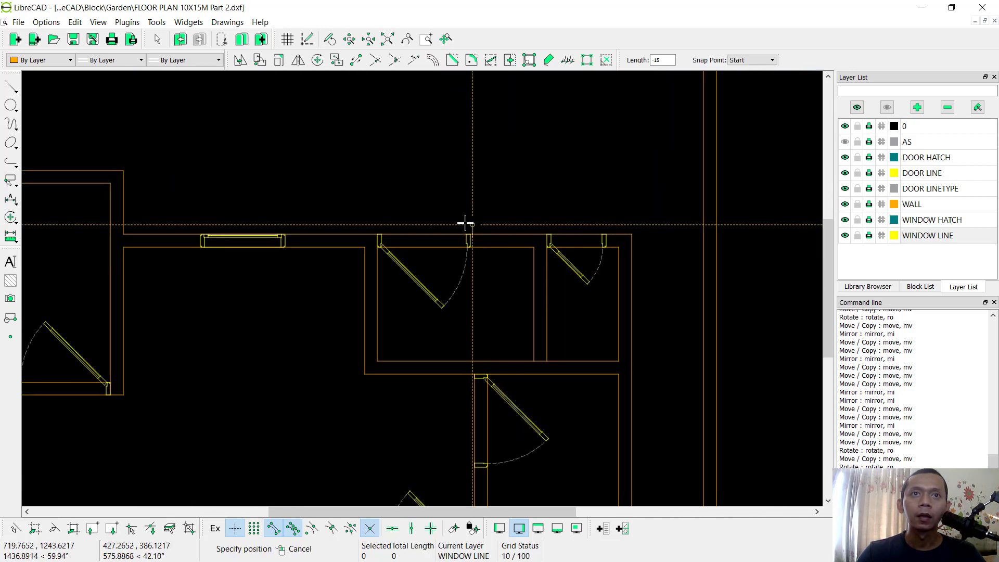
click(494, 281)
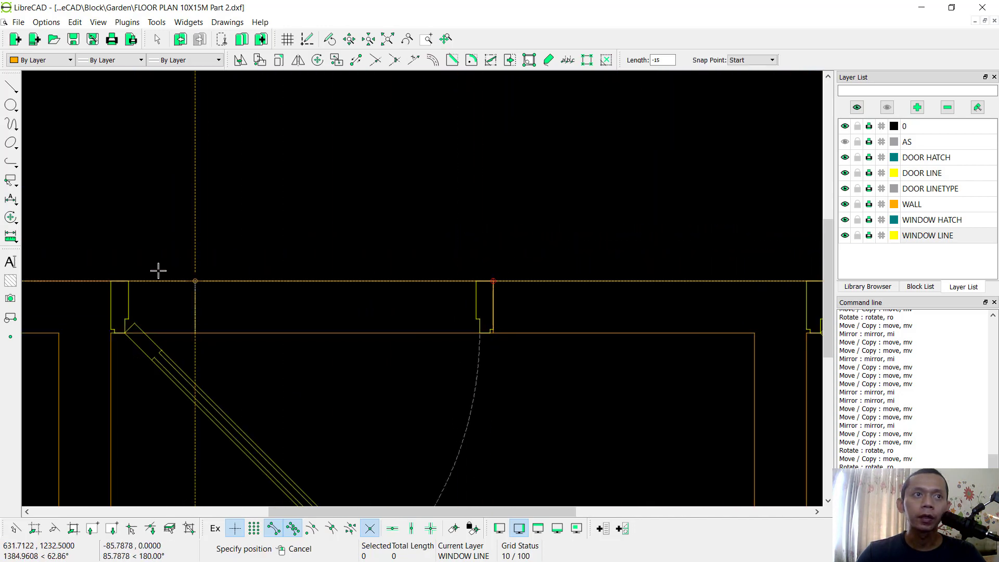
click(105, 279)
middle_drag(700, 262, 275, 283)
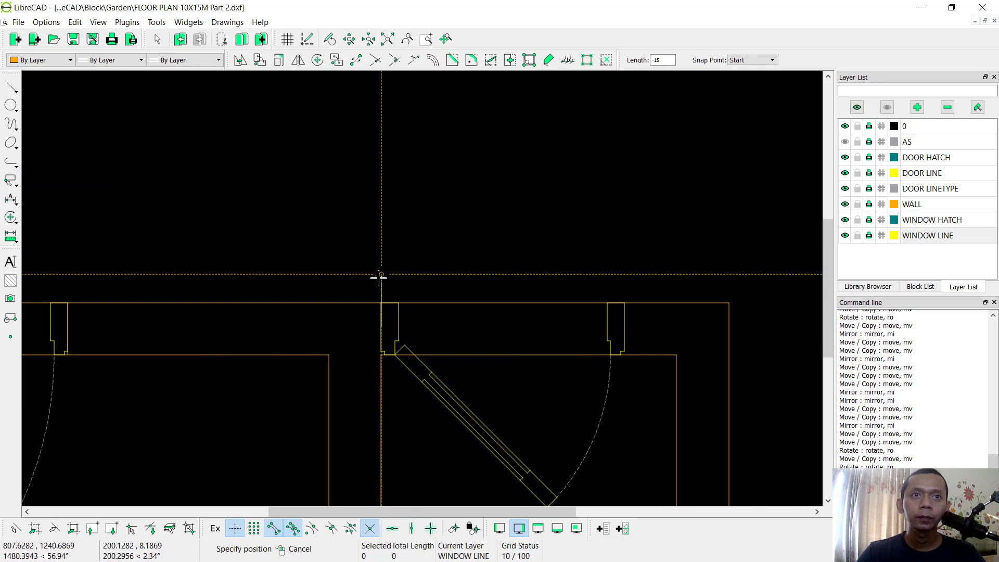
scroll(536, 251, down, 4)
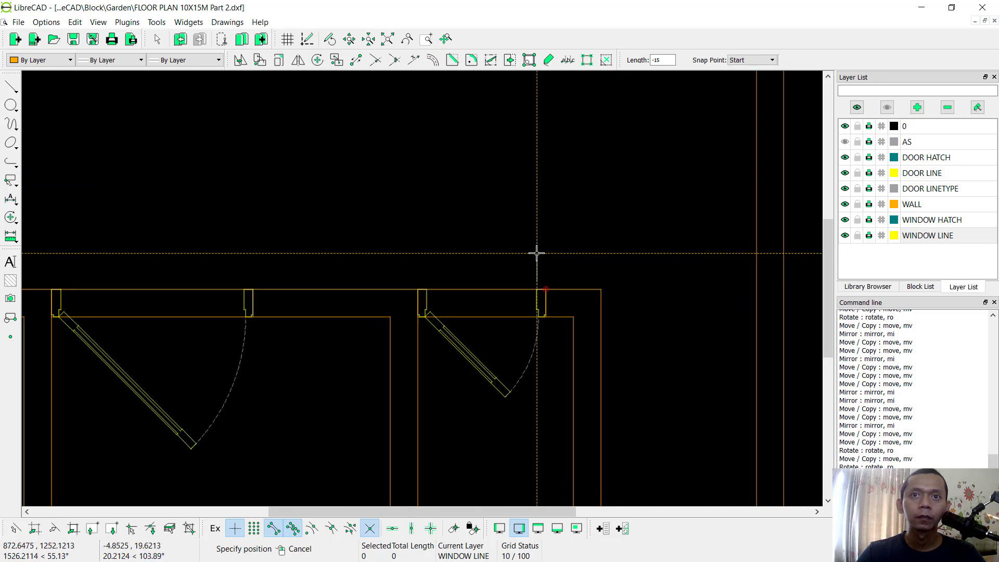
scroll(451, 280, down, 7)
middle_drag(356, 332, 452, 271)
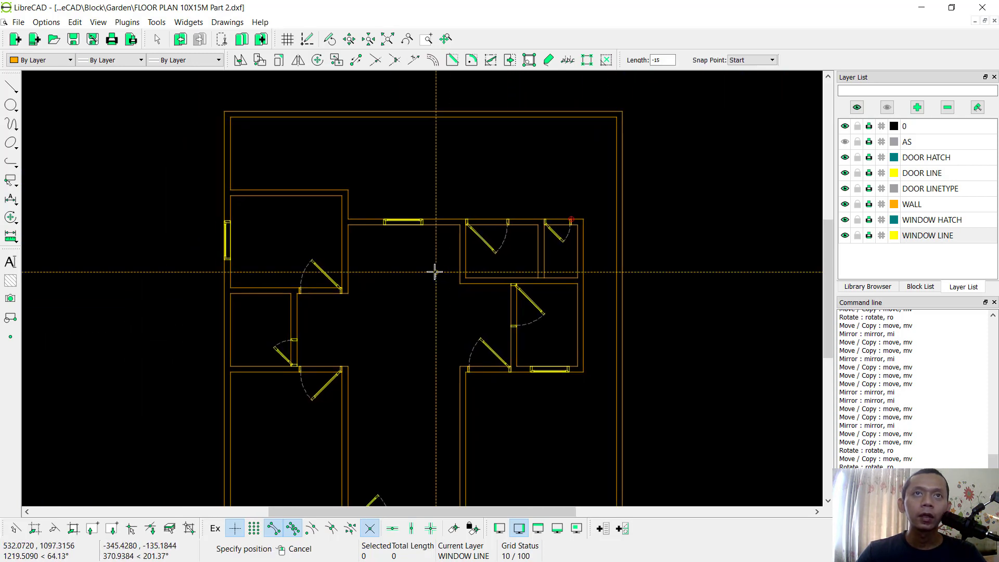
Draw a 15-unit horizontal jamb line at the lower jamb corner
click(15, 91)
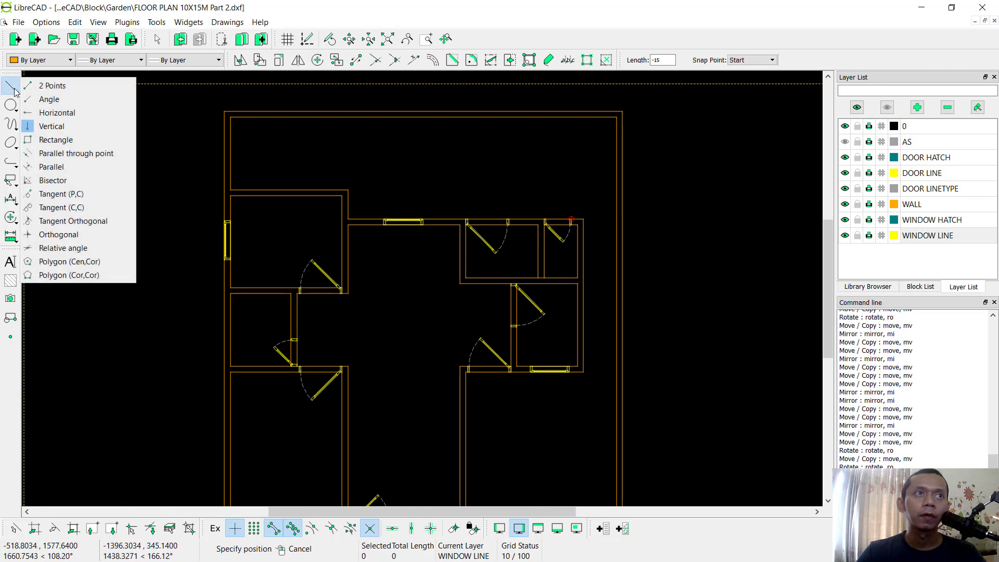
click(52, 113)
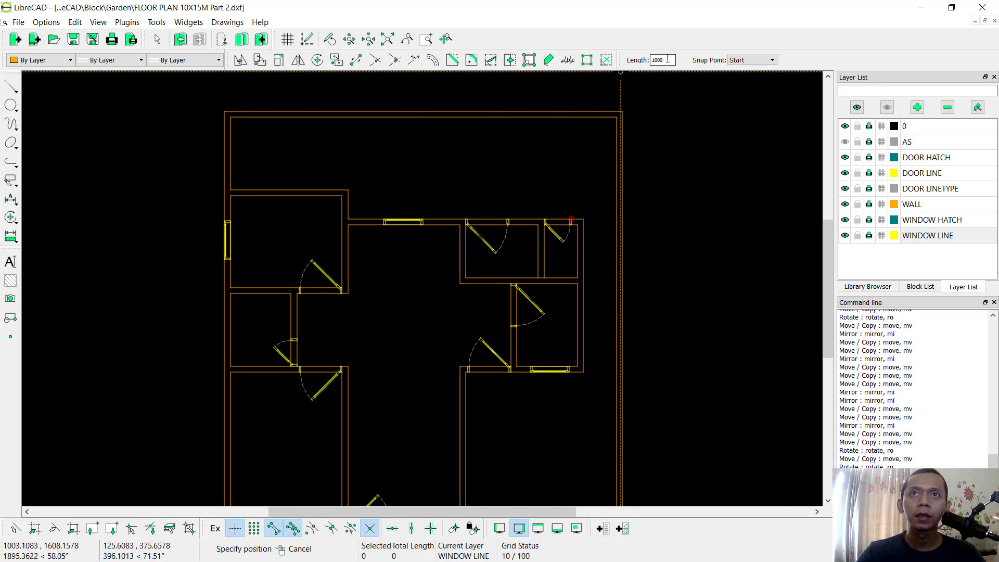
text(15)
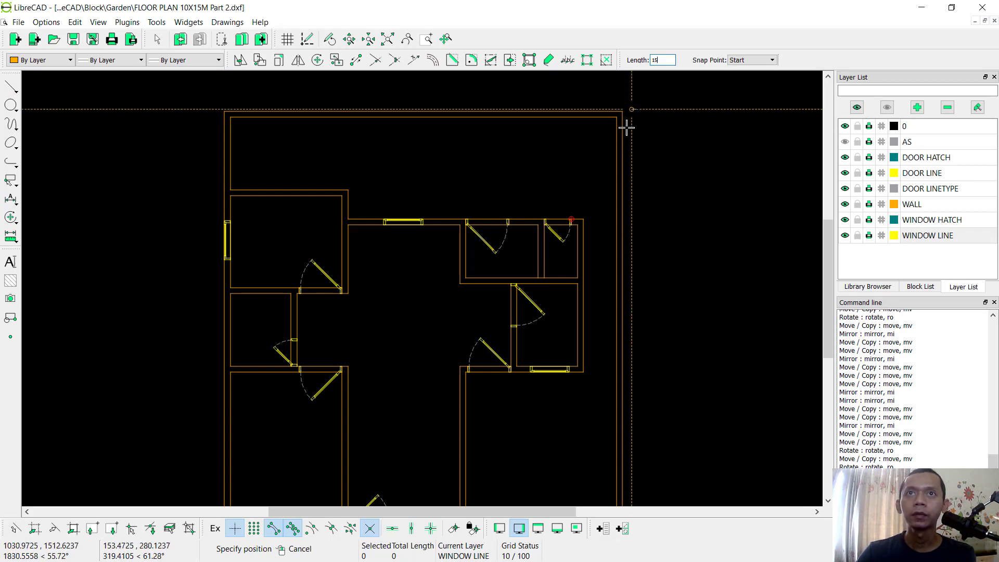
scroll(535, 312, up, 4)
scroll(464, 302, up, 5)
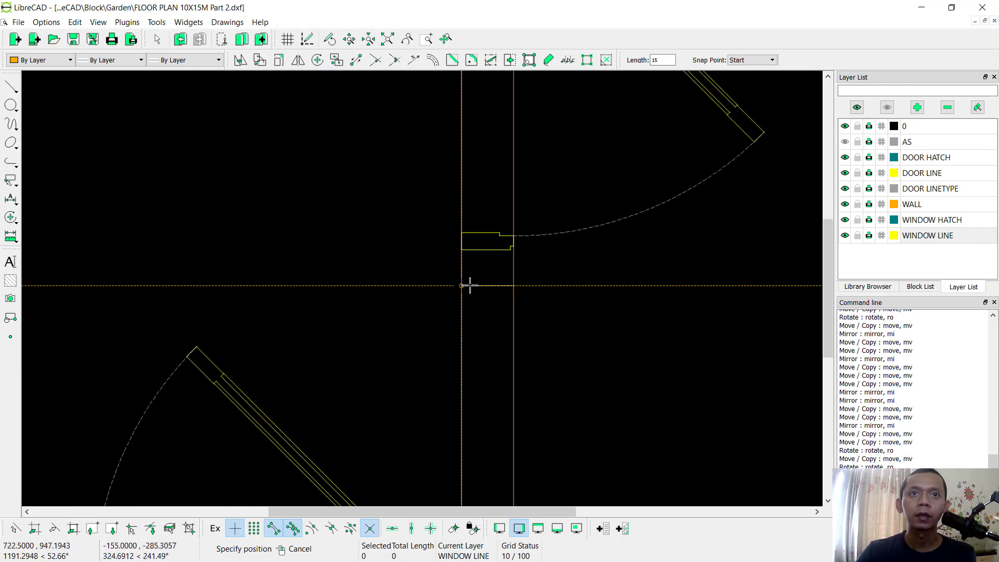
click(462, 241)
Set the line length to -15 for the opposite jamb at the next door, then end the tool
scroll(464, 243, down, 4)
middle_drag(543, 112, 498, 414)
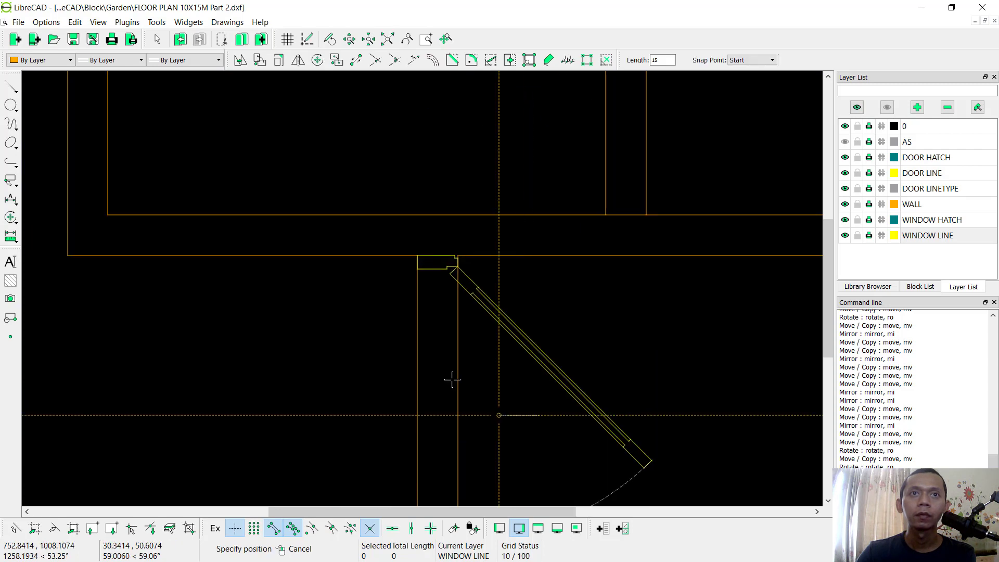
scroll(384, 260, up, 4)
scroll(419, 301, down, 9)
middle_drag(343, 394, 670, 243)
middle_drag(359, 341, 594, 247)
middle_drag(390, 298, 583, 295)
scroll(410, 296, up, 2)
double_click(656, 59)
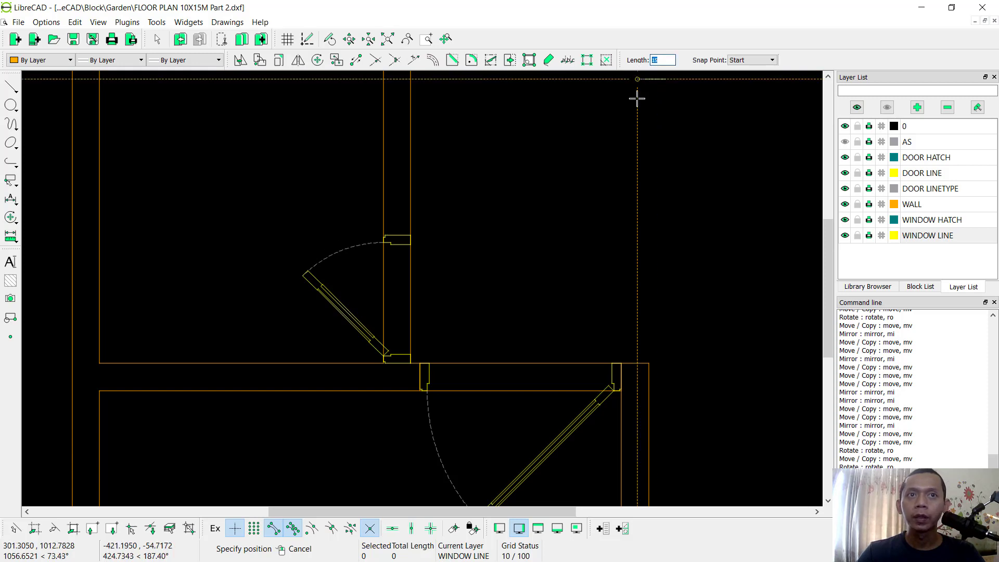
text(-15)
scroll(417, 230, up, 2)
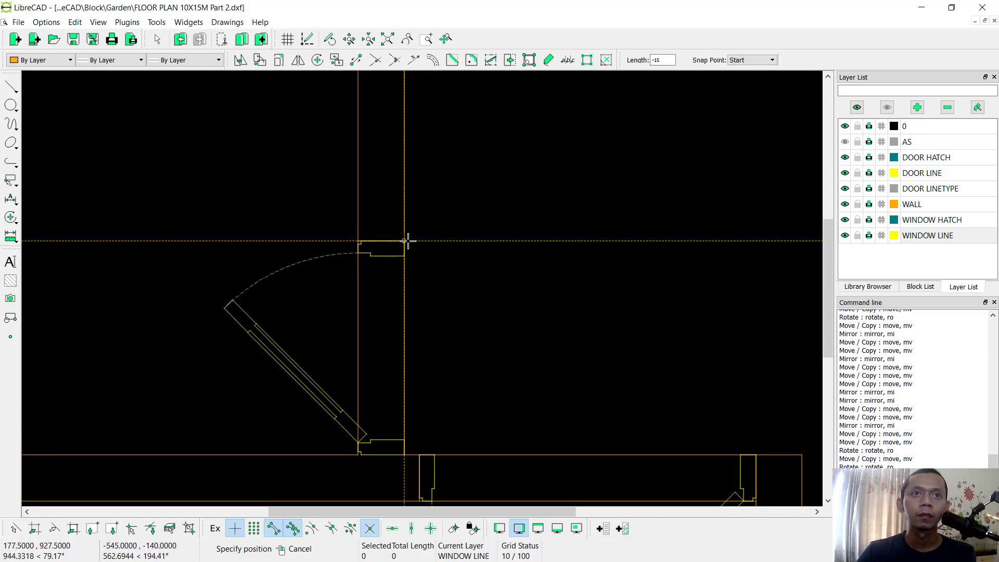
middle_drag(471, 319, 432, 329)
scroll(433, 330, up, 2)
scroll(562, 238, down, 6)
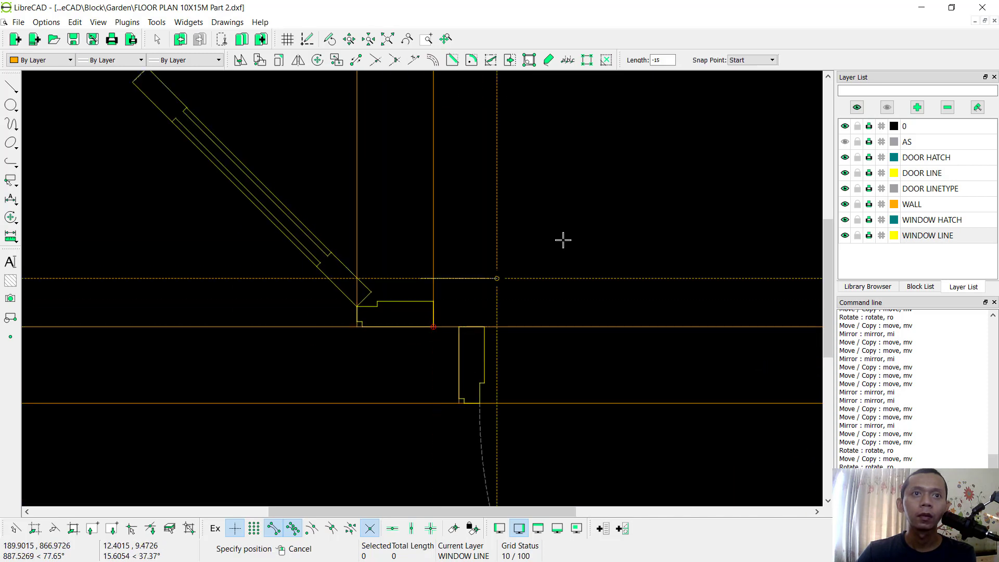
right_click(604, 239)
scroll(604, 239, down, 2)
middle_drag(611, 225, 546, 237)
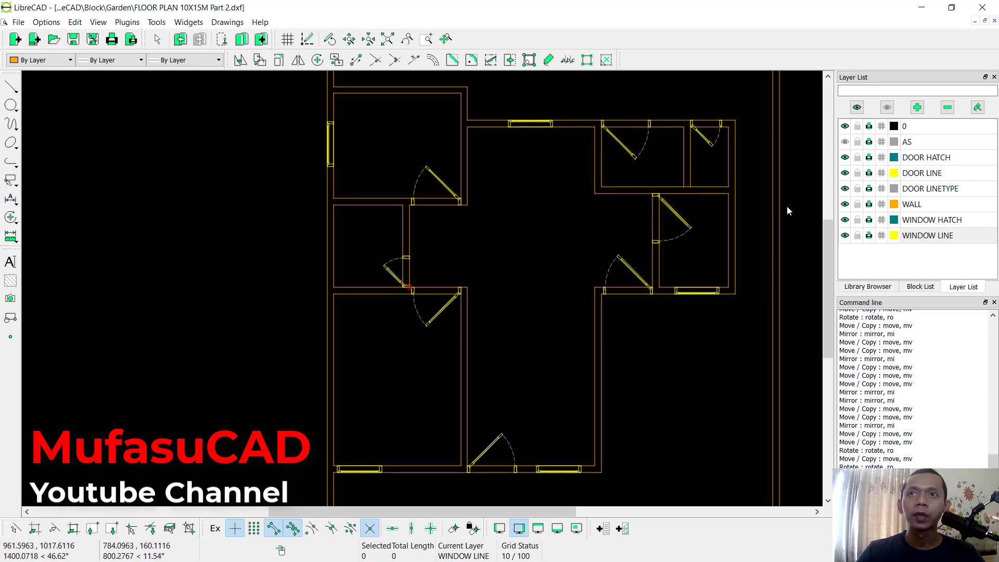
Hide the SINGLE WINDOW 900-2 and DOOR 1000-0 blocks in the Block List
click(919, 286)
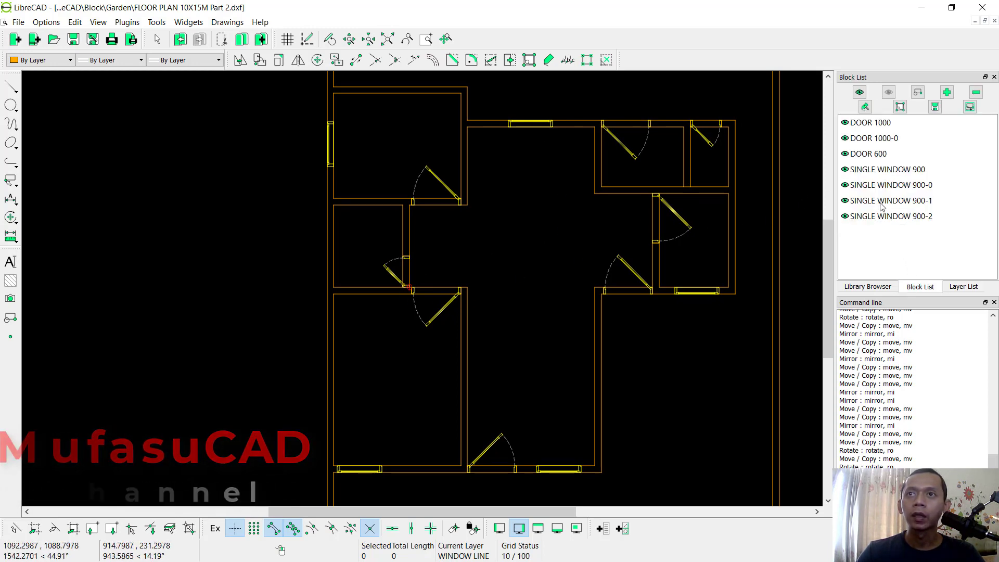
click(845, 216)
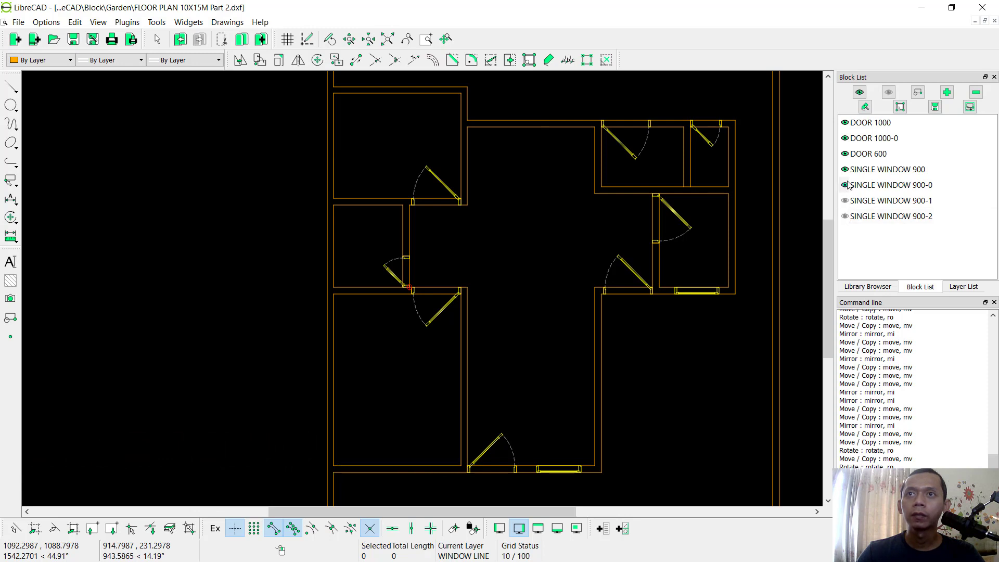
click(844, 139)
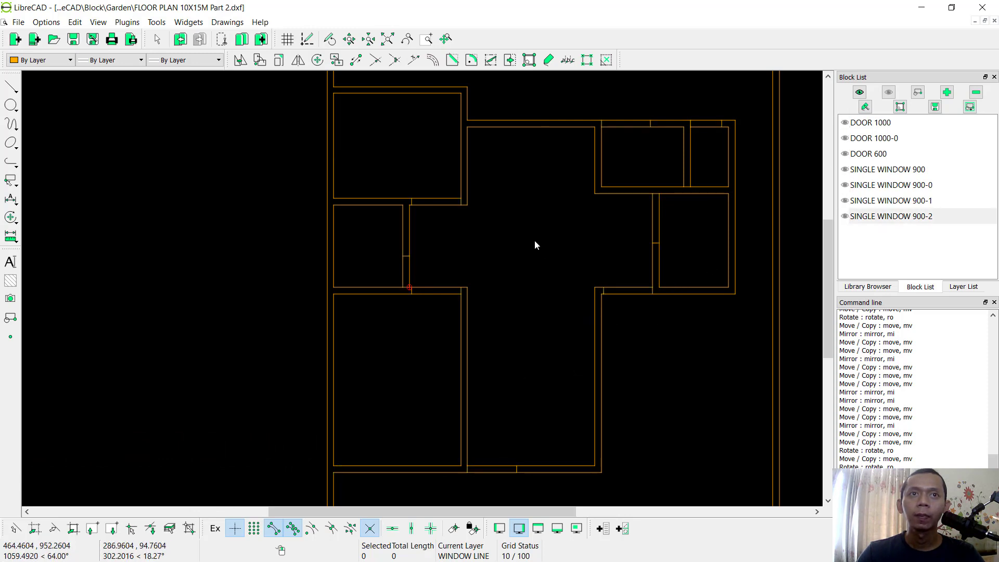
scroll(529, 238, up, 5)
scroll(395, 283, up, 2)
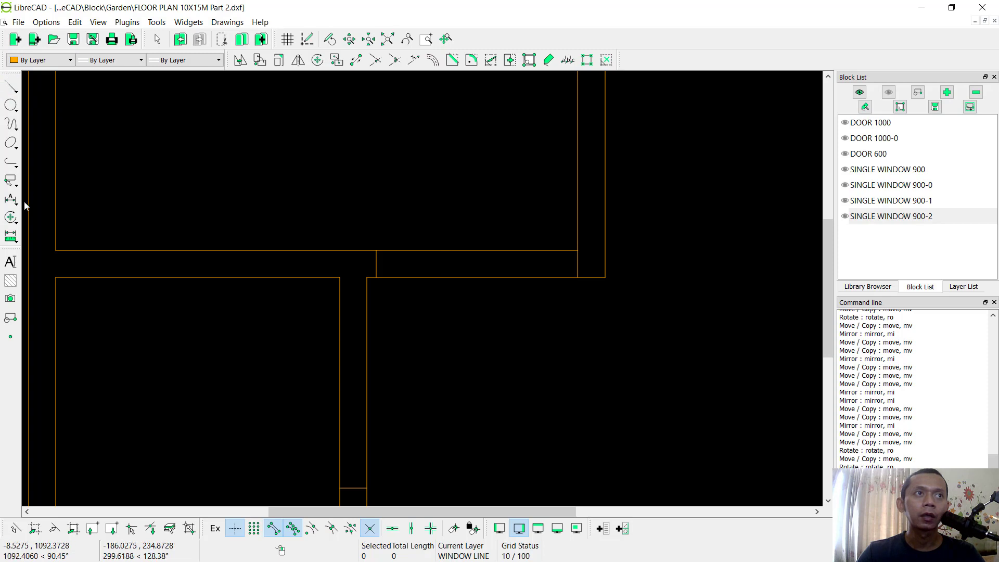
Divide the upper and lower wall lines at the jamb corners across the opening
click(13, 218)
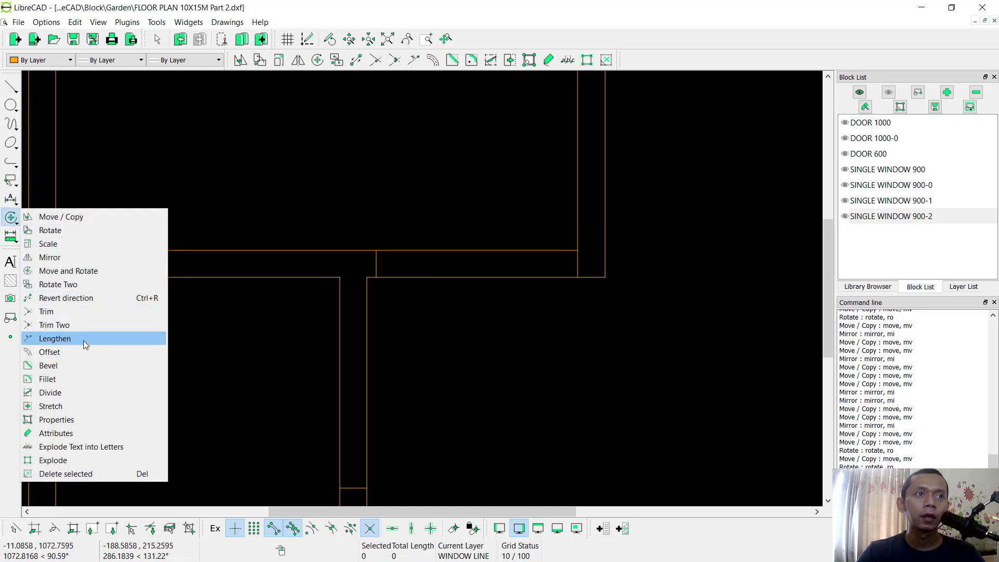
click(75, 391)
scroll(439, 244, up, 4)
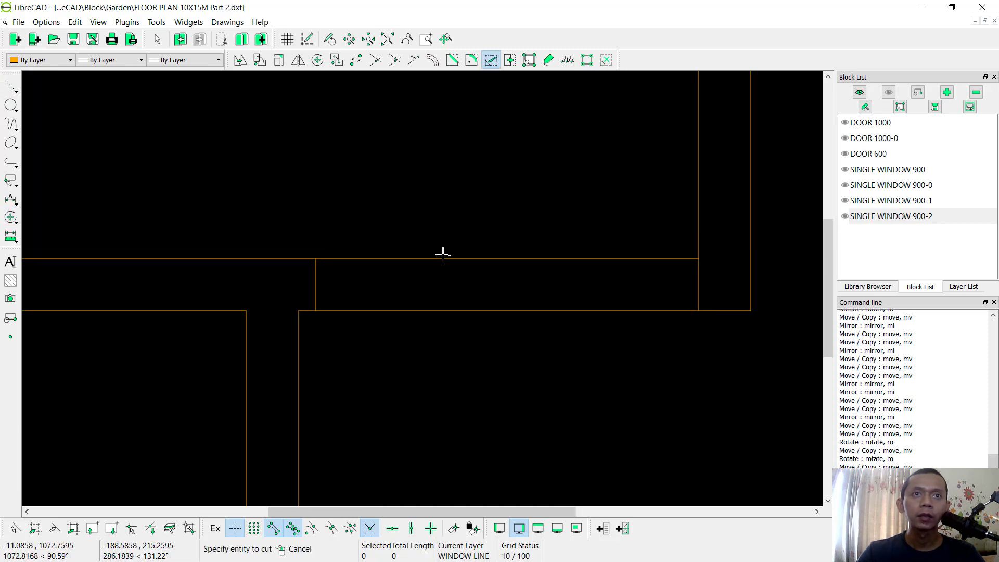
click(443, 259)
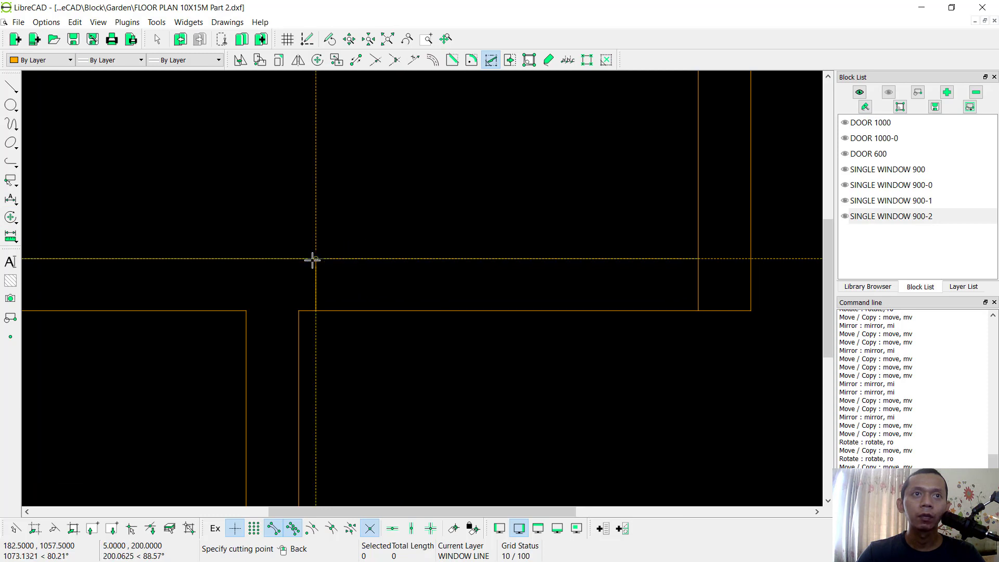
click(367, 312)
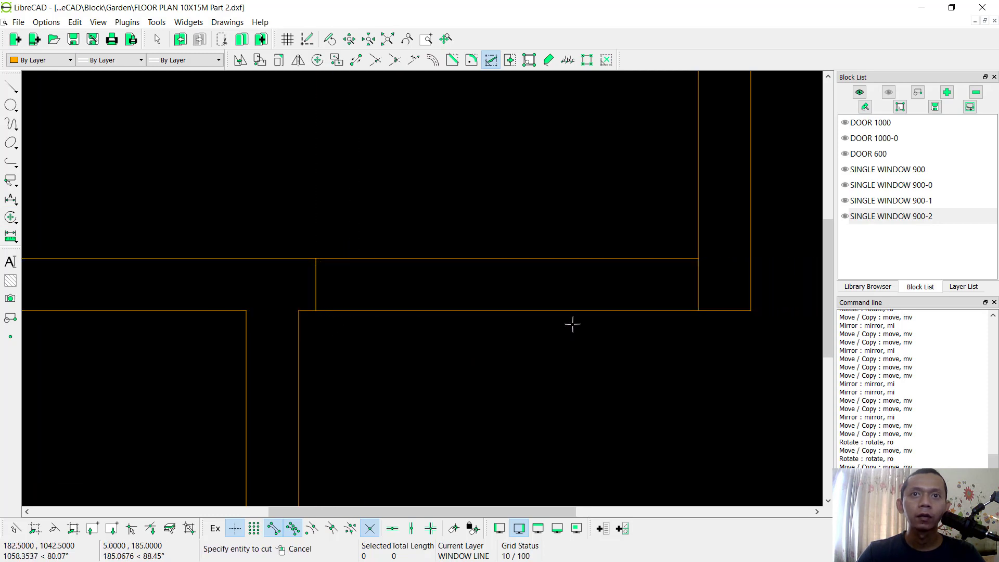
click(604, 311)
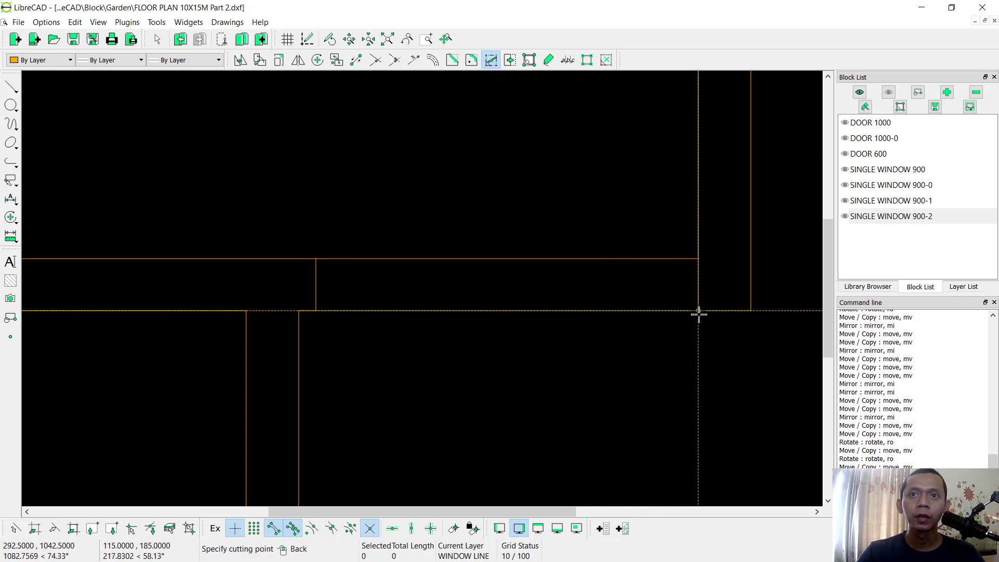
drag(576, 346, 523, 207)
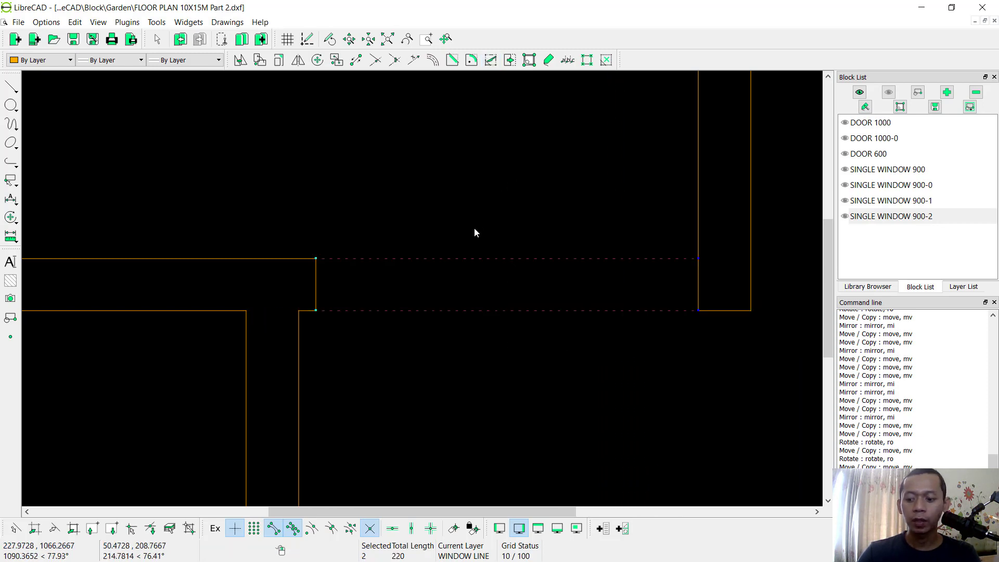
scroll(473, 233, down, 5)
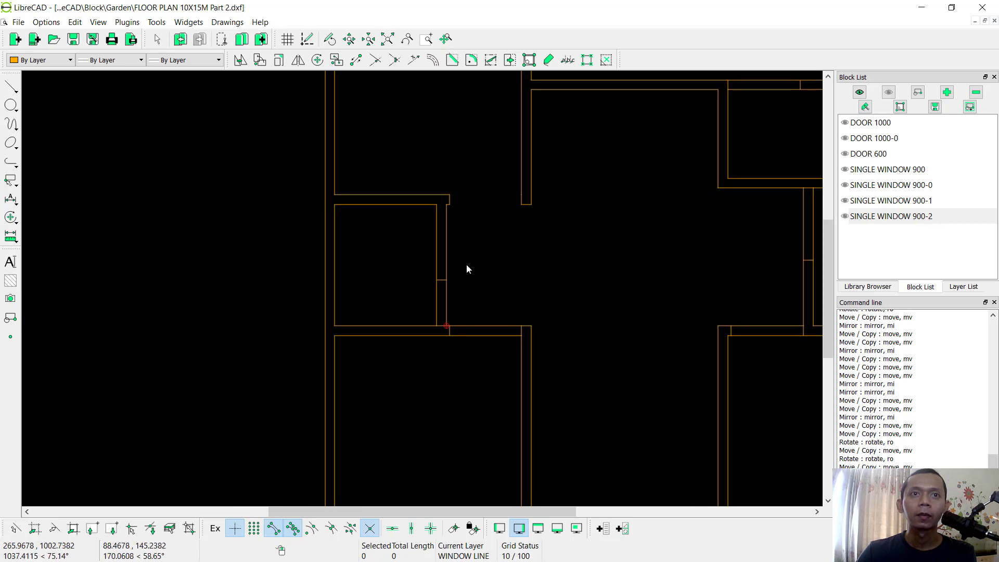
Start dividing the vertical wall line at its opening
right_click(492, 255)
click(524, 262)
scroll(430, 284, up, 2)
click(417, 293)
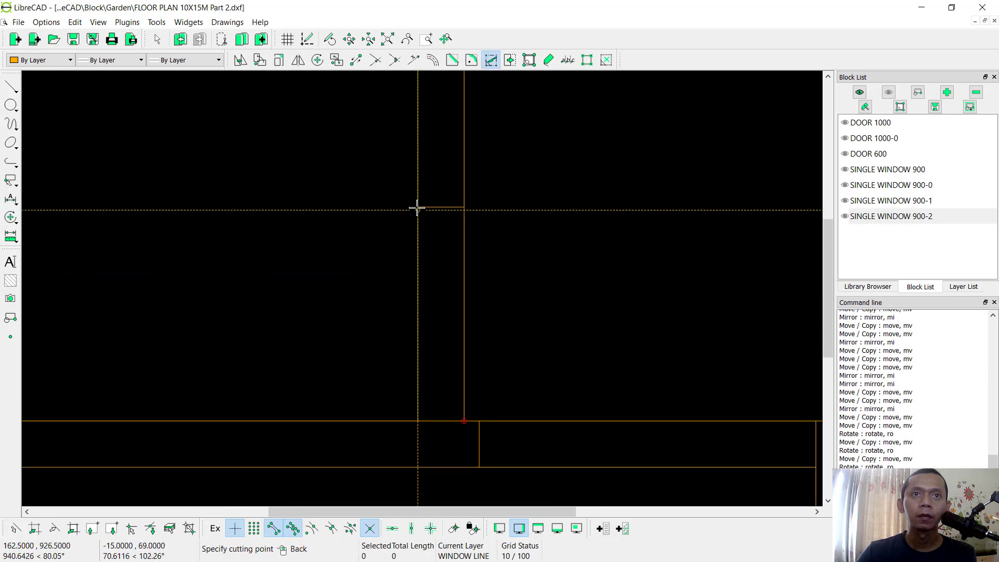
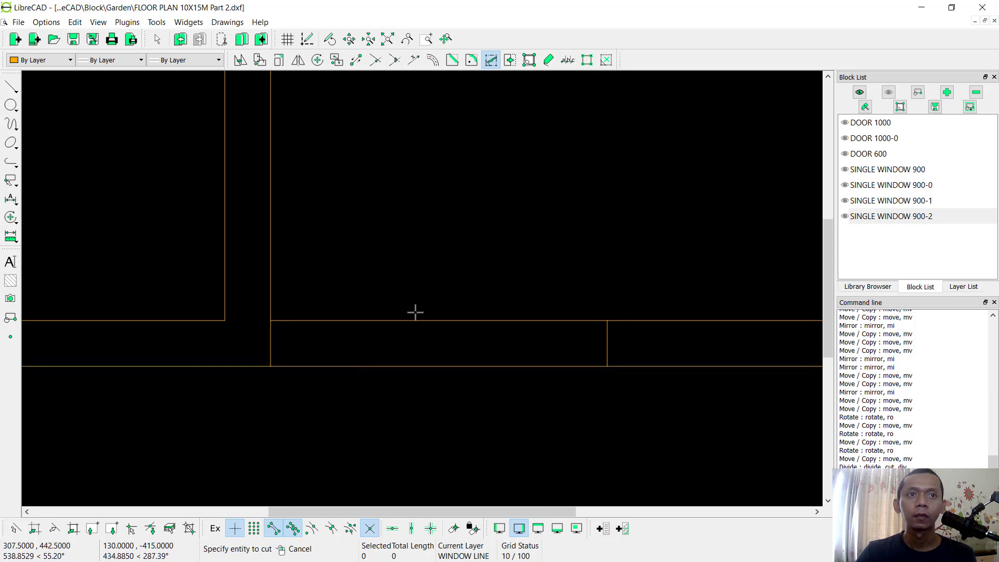
Finish cutting the vertical wall line and delete the two wall pieces across its opening
right_click(453, 292)
drag(454, 290, 423, 381)
key(Delete)
scroll(499, 269, down, 10)
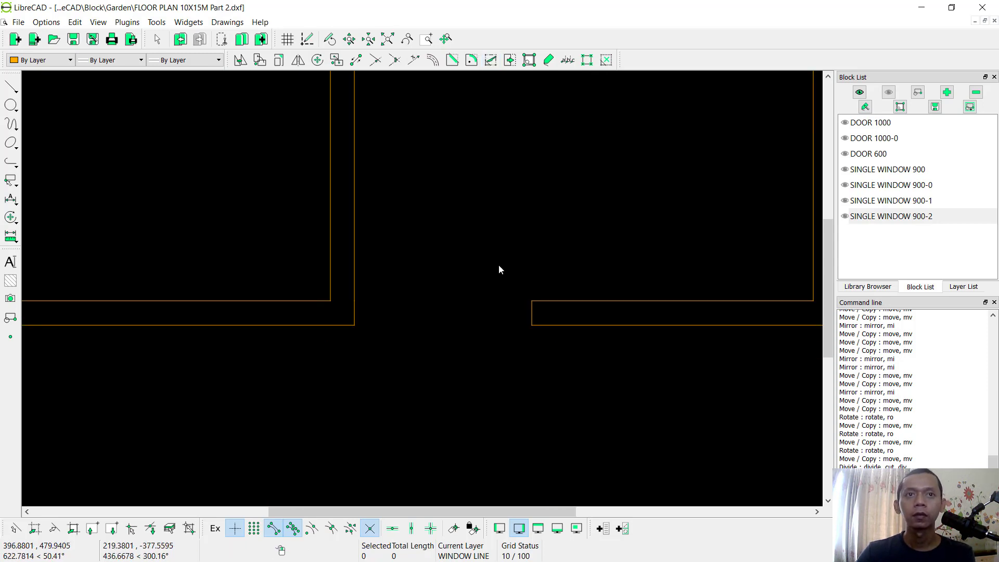
scroll(455, 338, up, 10)
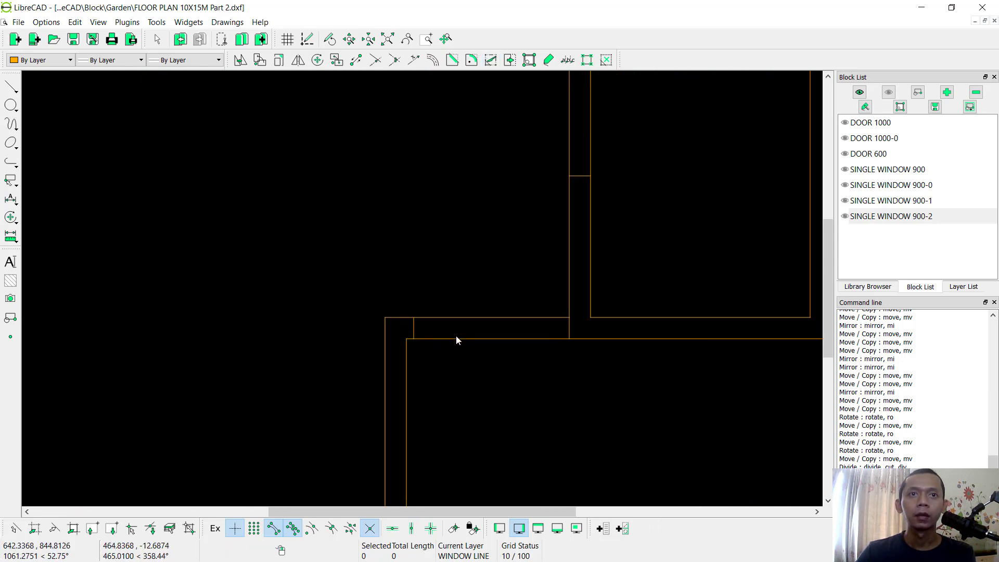
Cut the horizontal wall lines at the next opening's intersections and delete the pieces between
right_click(468, 251)
click(495, 260)
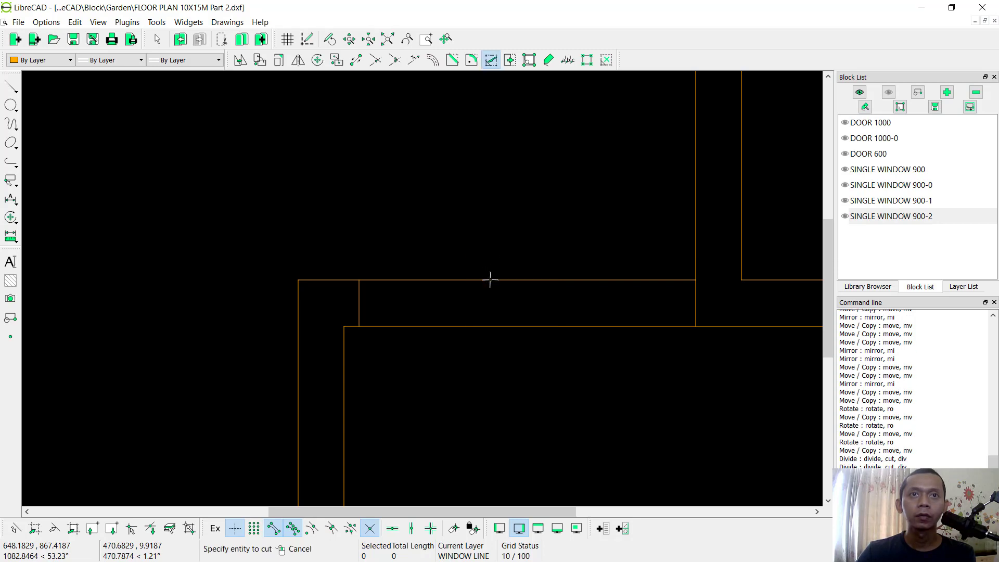
click(490, 280)
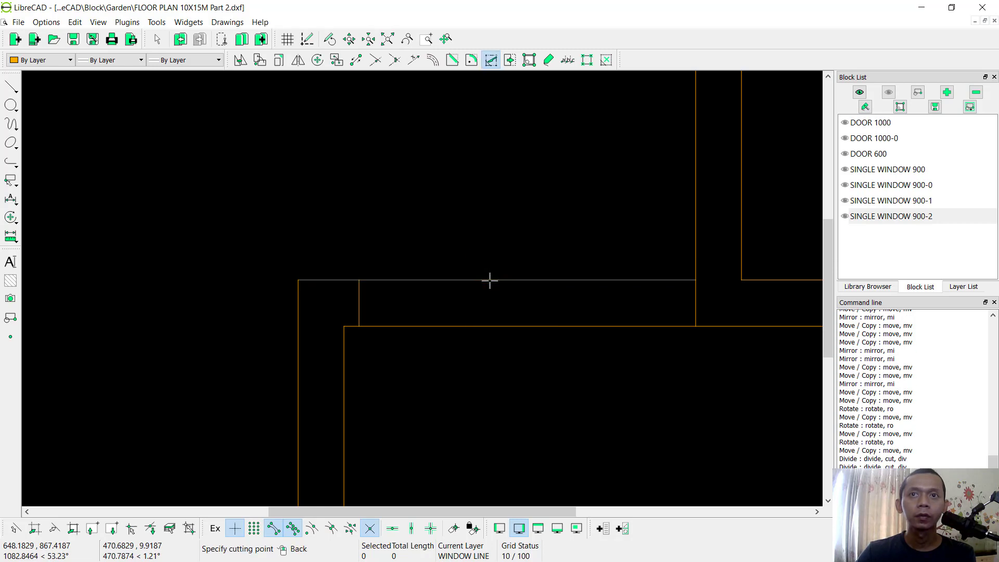
click(358, 279)
click(371, 327)
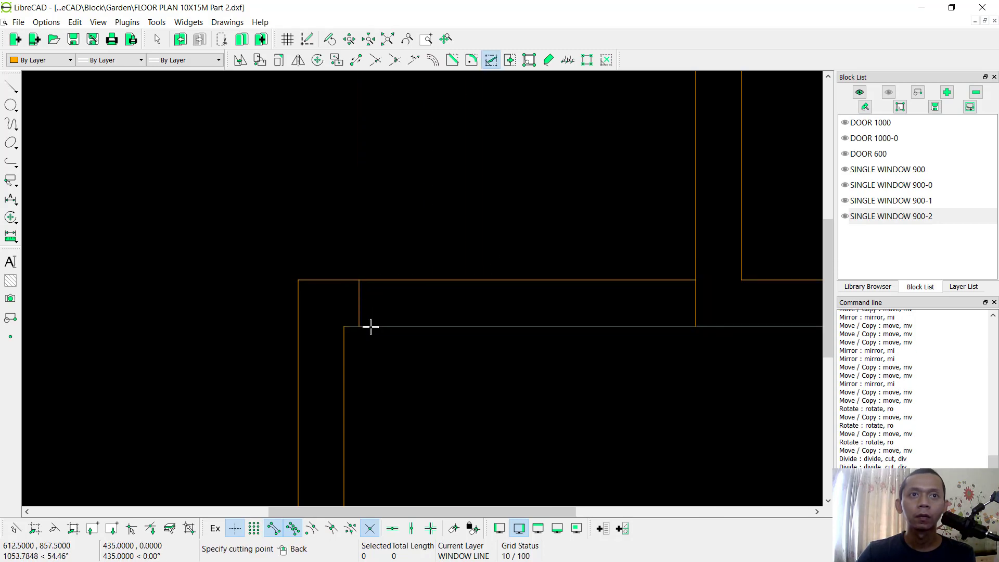
click(355, 326)
click(670, 326)
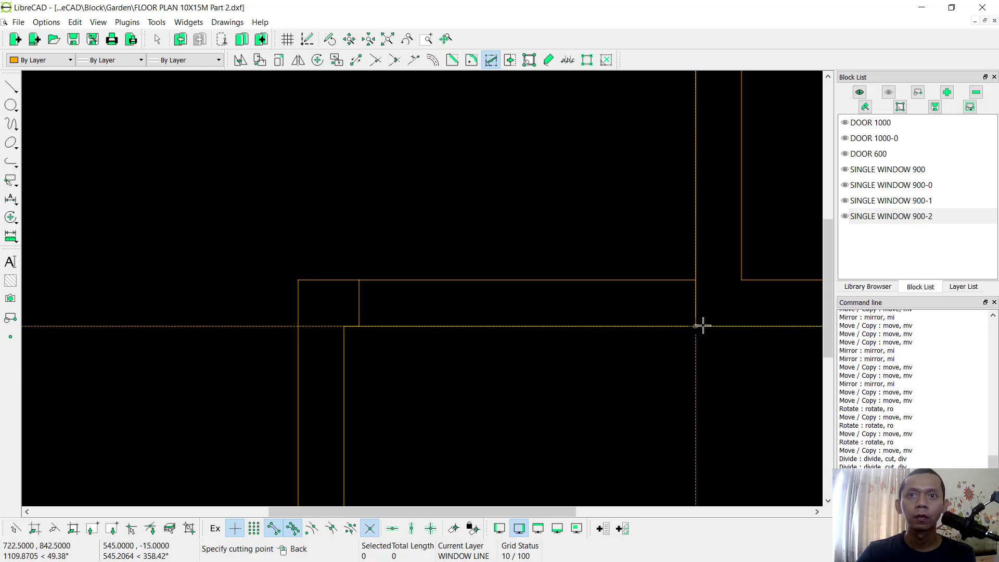
click(696, 326)
key(Escape)
drag(586, 357, 546, 229)
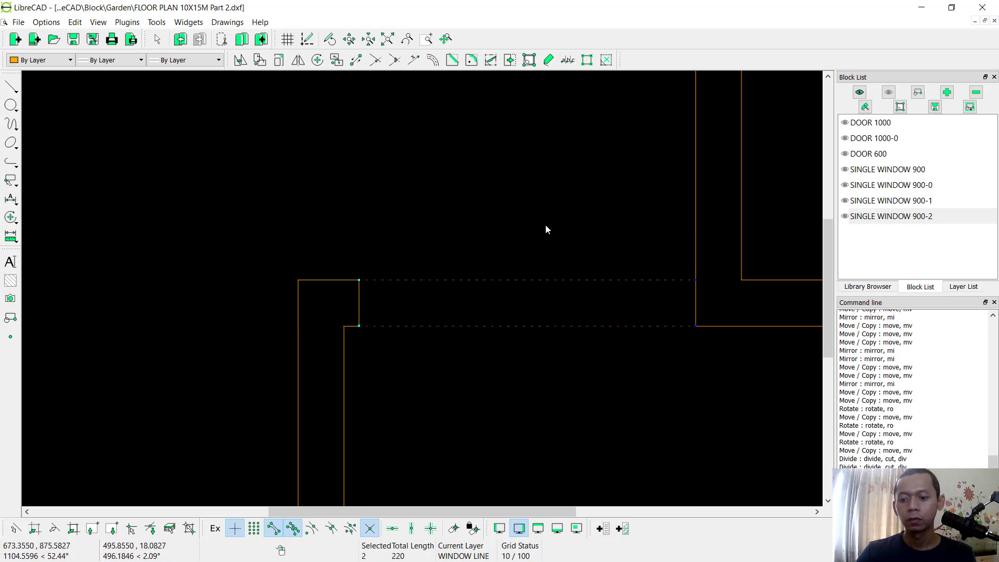
key(Delete)
At the next opening, cut the left and right vertical wall lines level at the short cross line
scroll(546, 222, down, 6)
middle_drag(611, 107, 545, 320)
scroll(542, 284, up, 3)
right_click(551, 232)
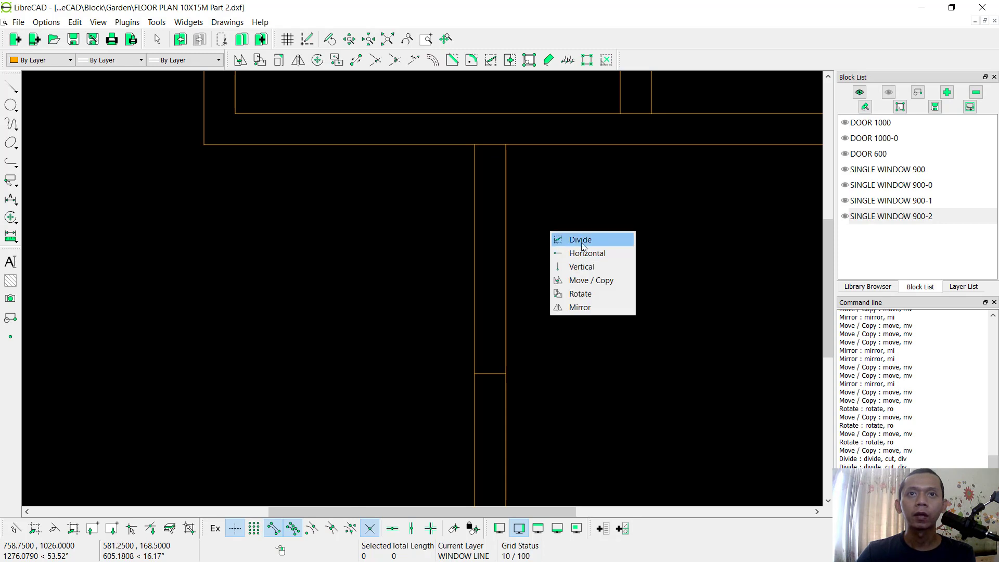
click(581, 240)
scroll(475, 315, up, 1)
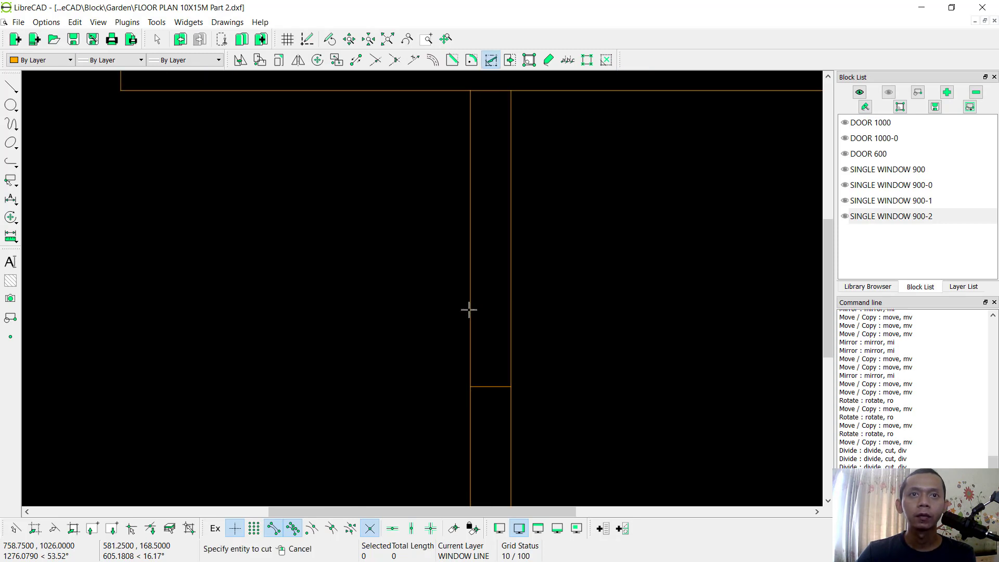
click(469, 309)
click(471, 386)
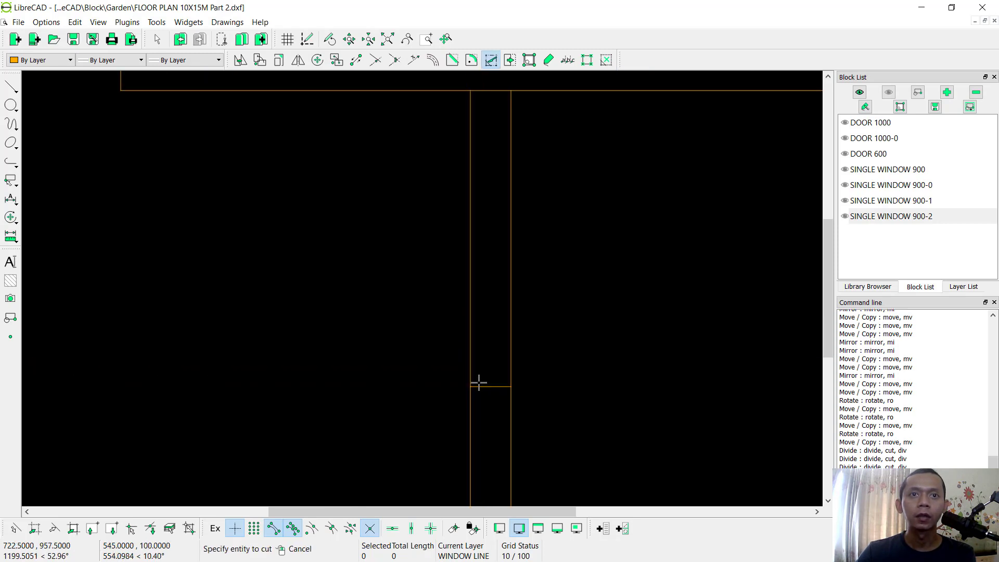
click(510, 359)
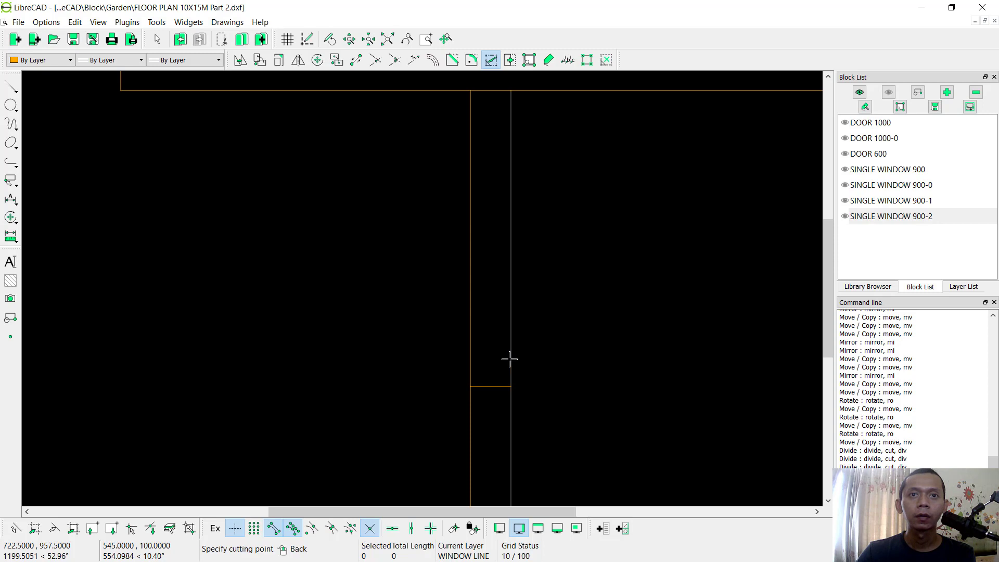
click(510, 386)
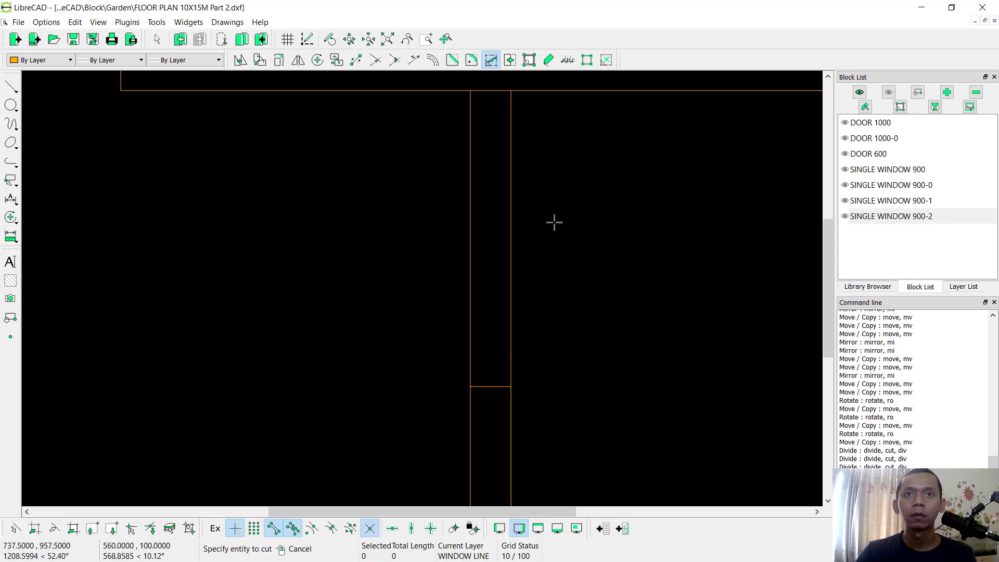
key(Escape)
Cut the top wall's lower and upper lines at the opening's right-hand intersection
scroll(571, 239, down, 4)
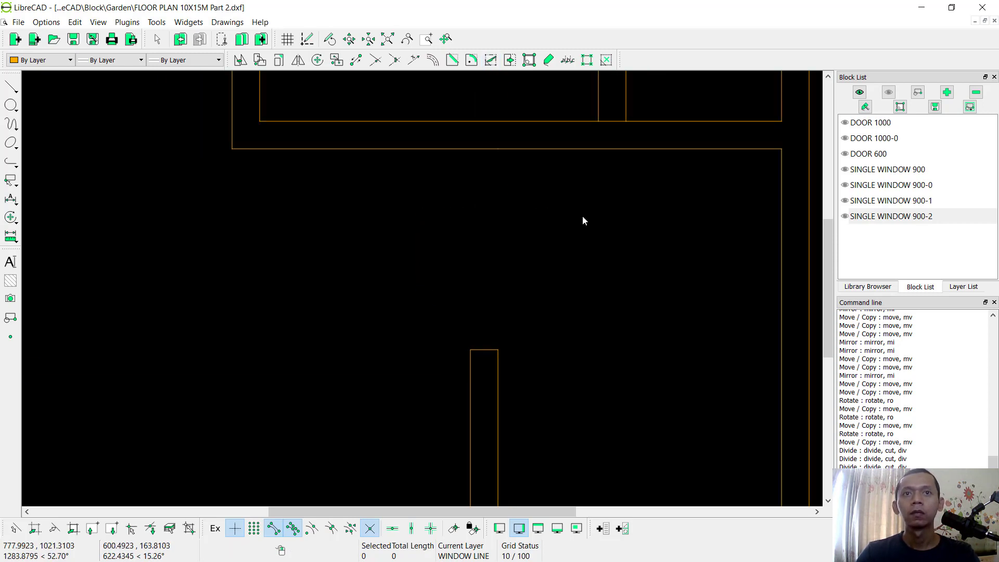
middle_drag(583, 208, 558, 398)
middle_drag(560, 320, 559, 362)
scroll(365, 235, up, 7)
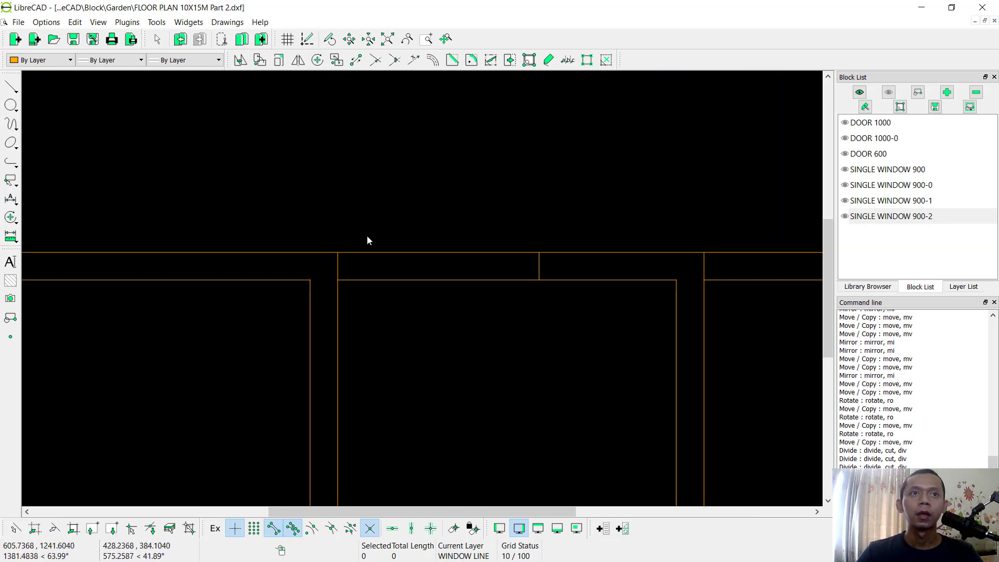
right_click(504, 200)
click(536, 208)
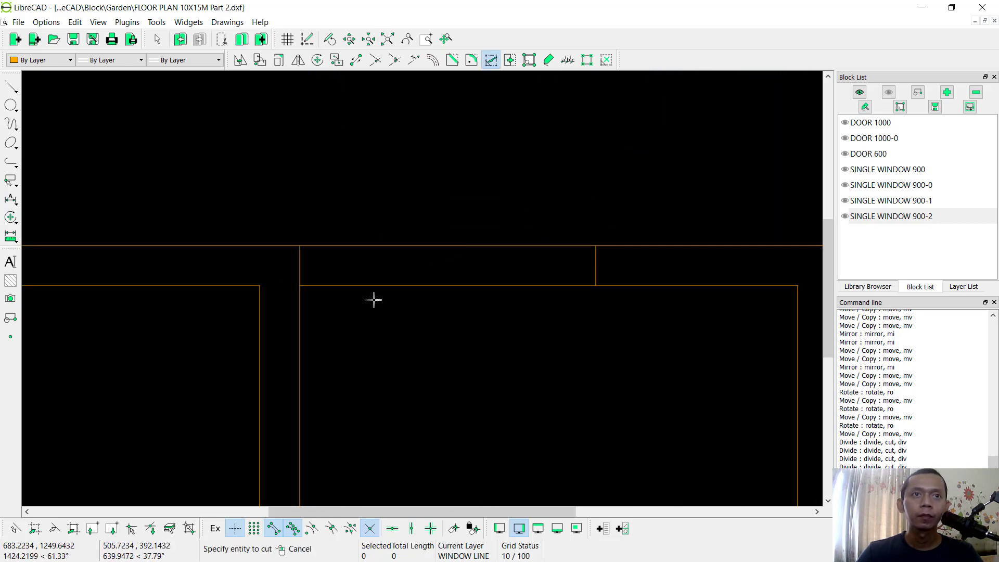
click(373, 286)
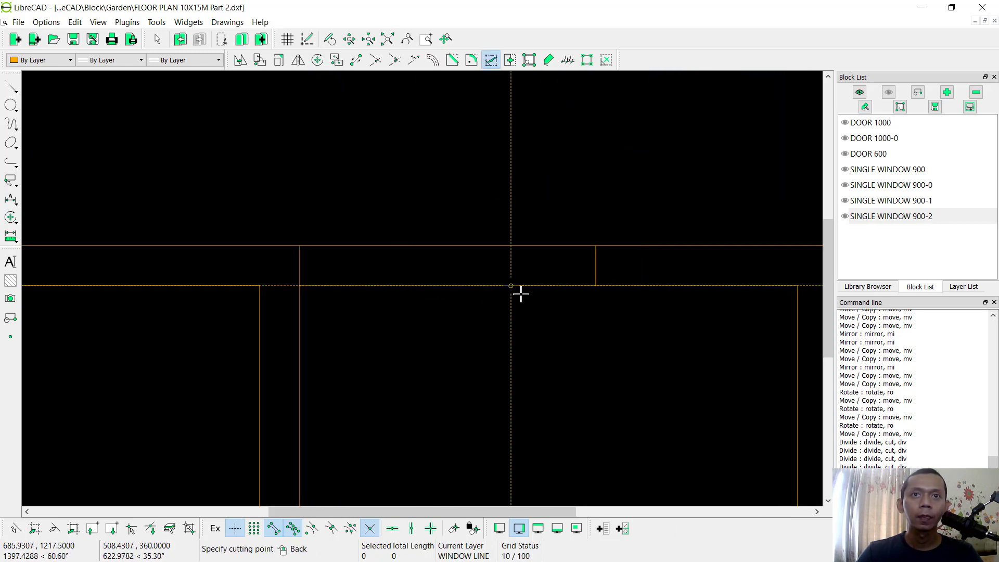
click(595, 285)
click(574, 245)
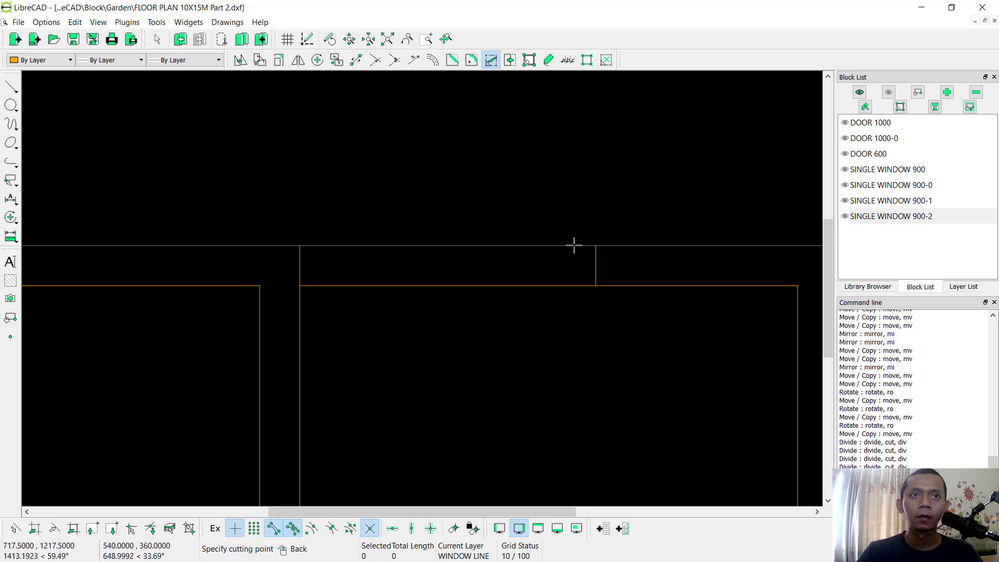
click(596, 246)
Cut the top wall's upper line at the left-hand corner and delete the pieces in that opening
click(316, 246)
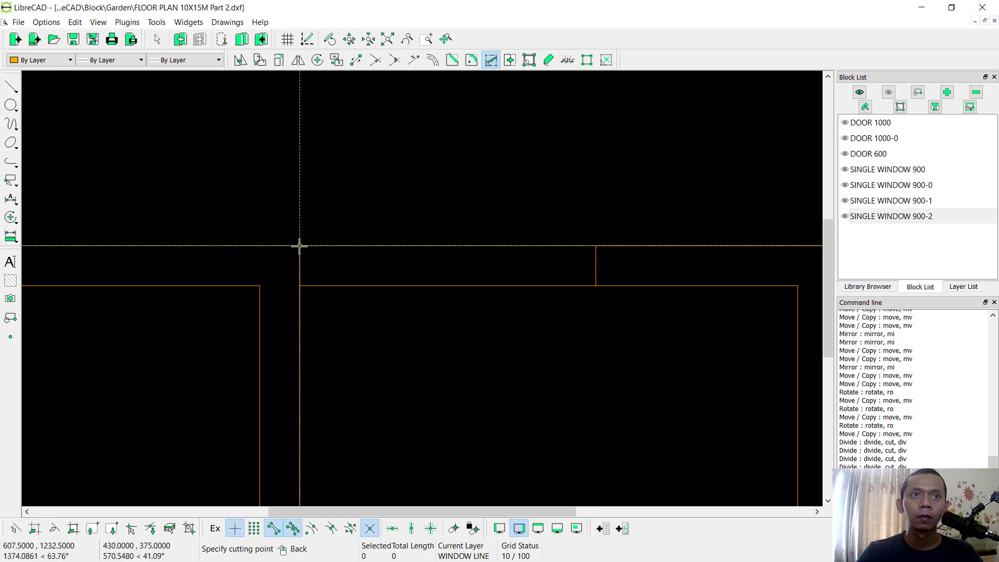
click(300, 246)
right_click(472, 306)
drag(516, 310, 479, 214)
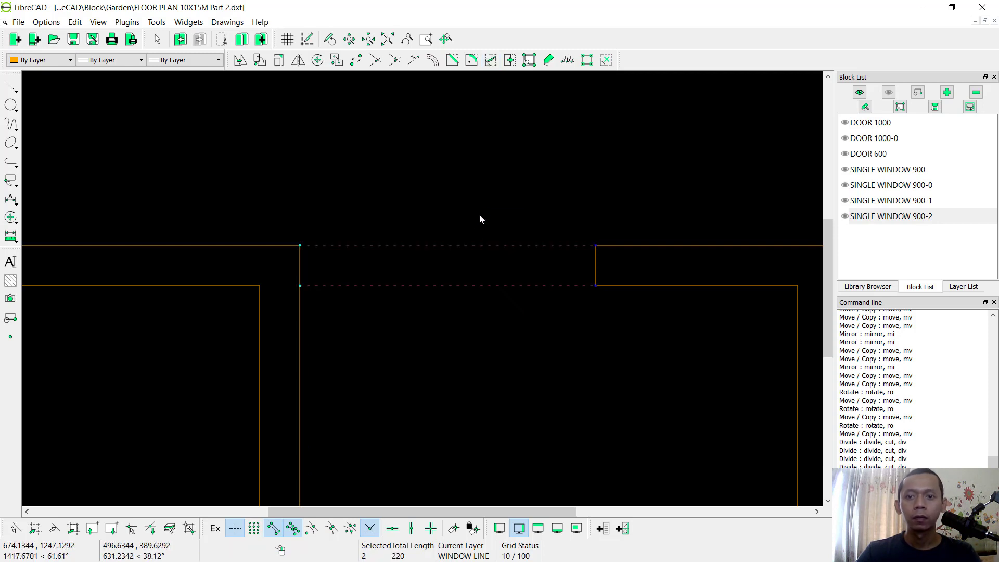
key(Delete)
Cut the top and lower wall lines at both edges of another opening and select the pieces between
mouse_move(372, 465)
middle_down()
mouse_move(488, 368)
mouse_move(624, 342)
mouse_move(567, 335)
middle_up()
right_click(567, 212)
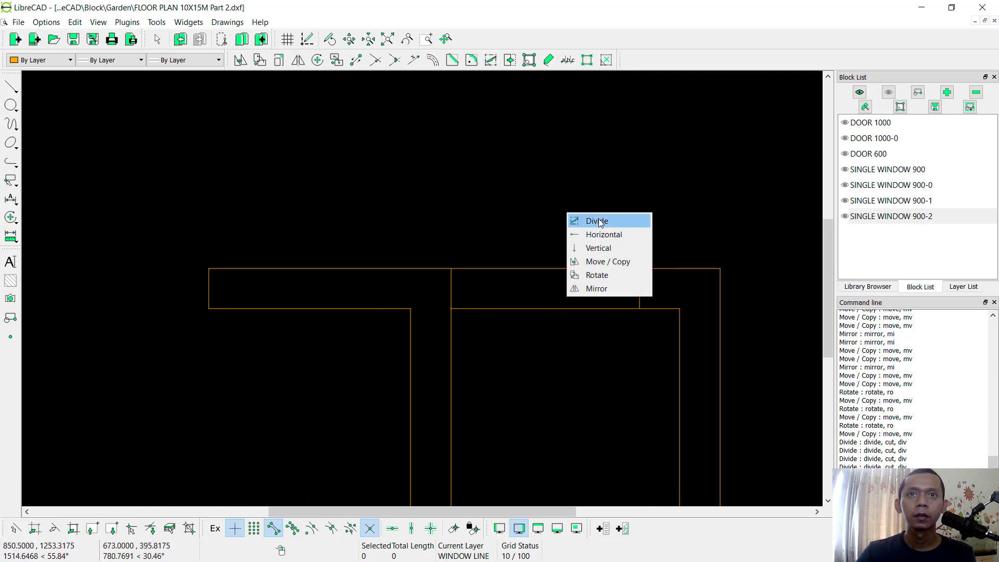
click(575, 221)
click(565, 268)
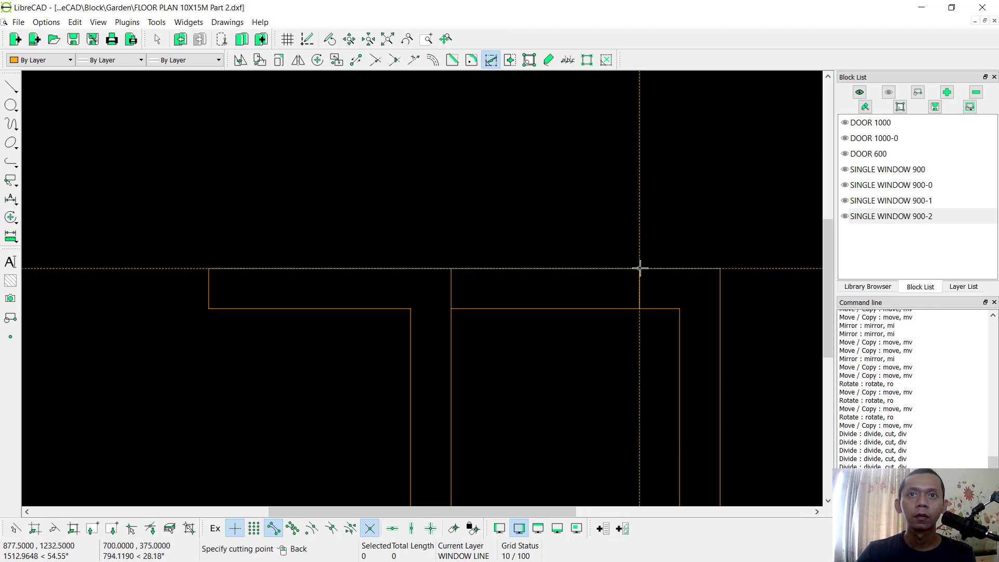
click(639, 268)
click(618, 309)
click(640, 308)
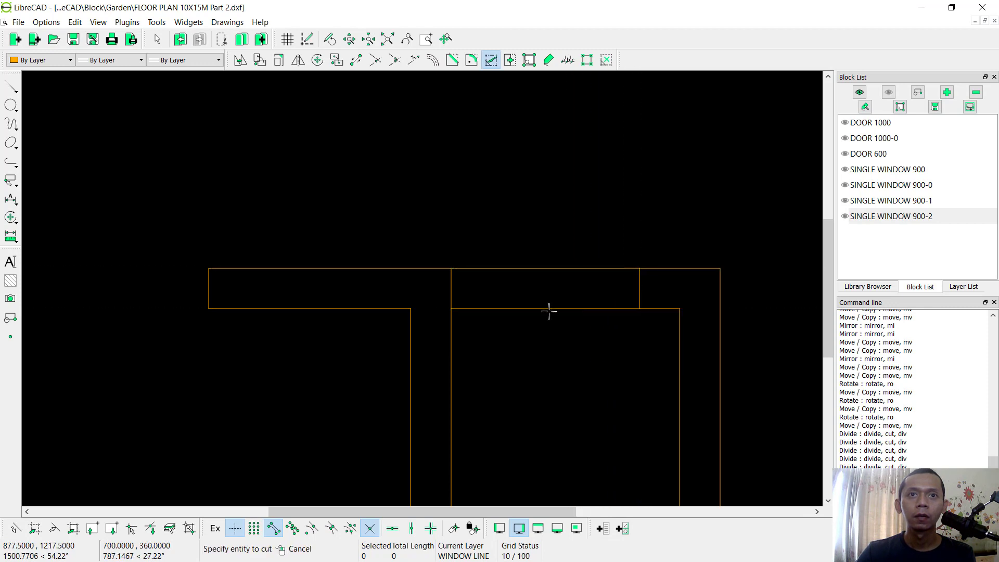
click(461, 269)
click(451, 269)
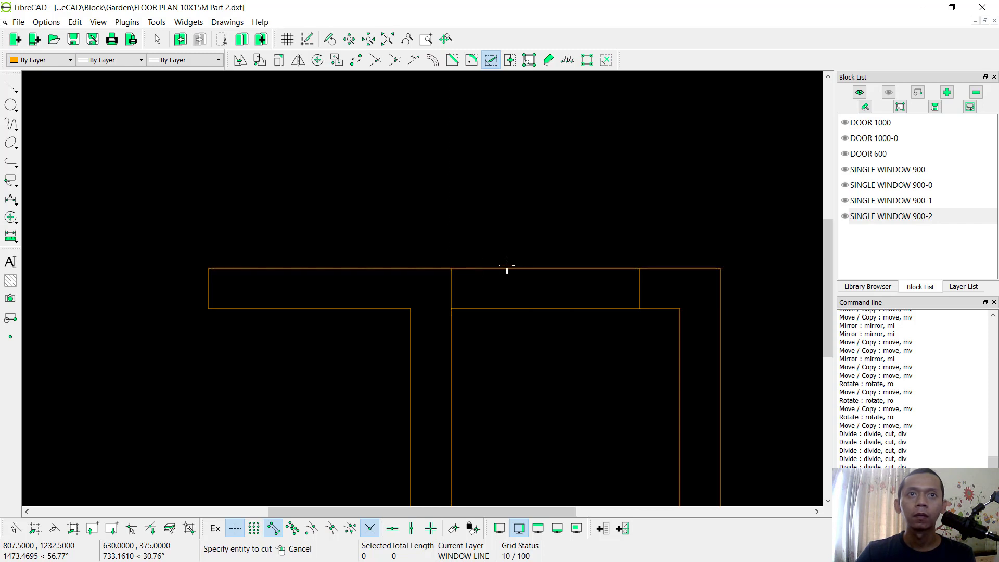
right_click(553, 332)
drag(557, 335, 538, 202)
Delete the last opening's wall pieces, centre the whole plan and save it as FLOOR PLAN 10X15M Part 2.dxf
key(Delete)
scroll(524, 242, down, 14)
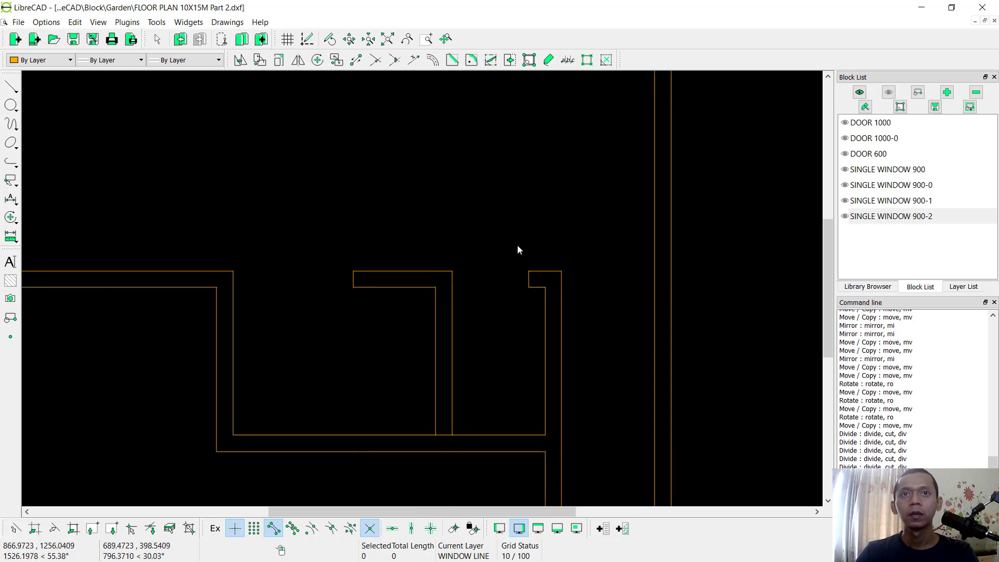
scroll(442, 309, down, 1)
middle_drag(442, 309, 478, 222)
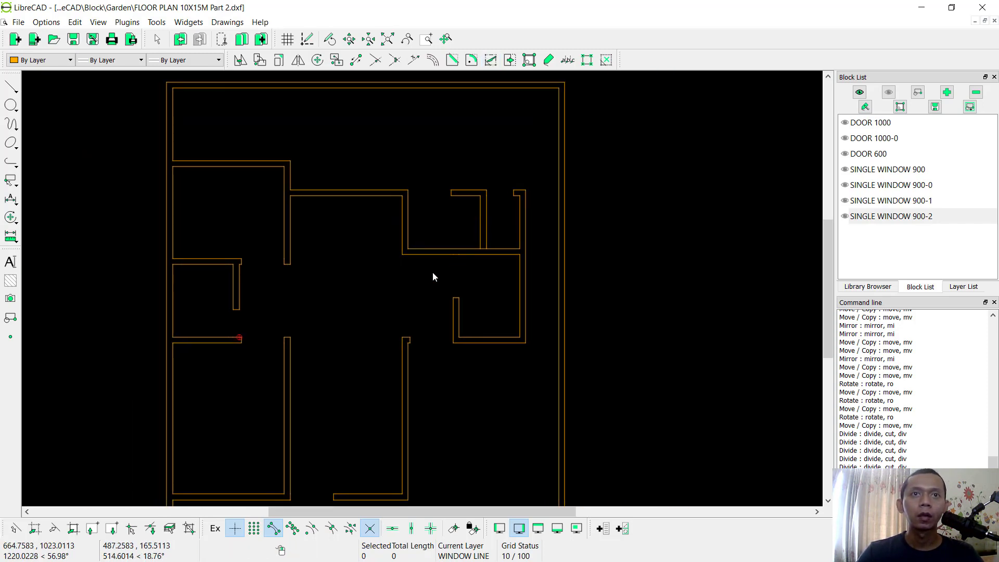
middle_drag(447, 269, 462, 251)
scroll(318, 416, down, 1)
middle_drag(318, 416, 365, 359)
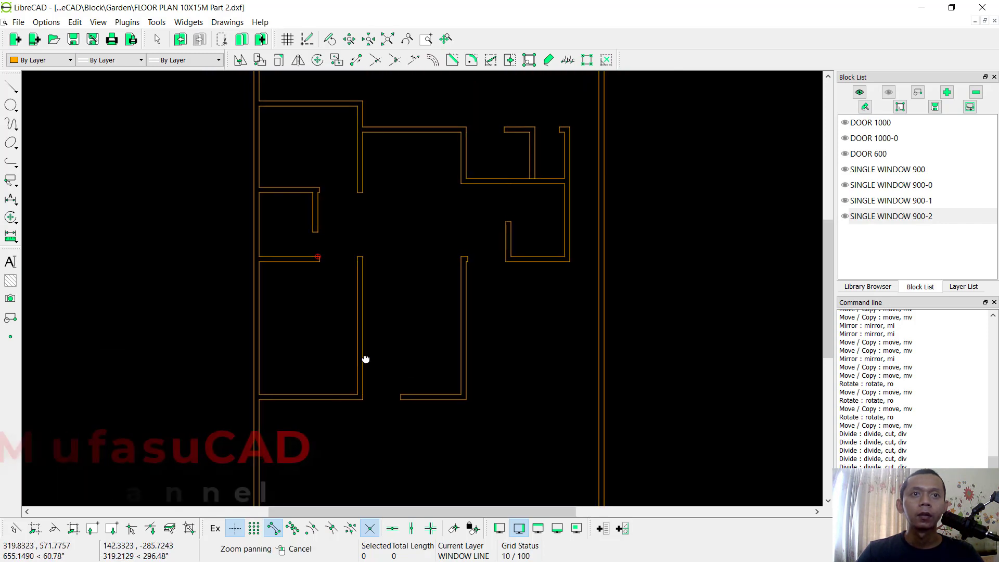
scroll(390, 320, down, 3)
mouse_move(378, 314)
middle_down()
mouse_move(389, 294)
mouse_move(392, 305)
middle_up()
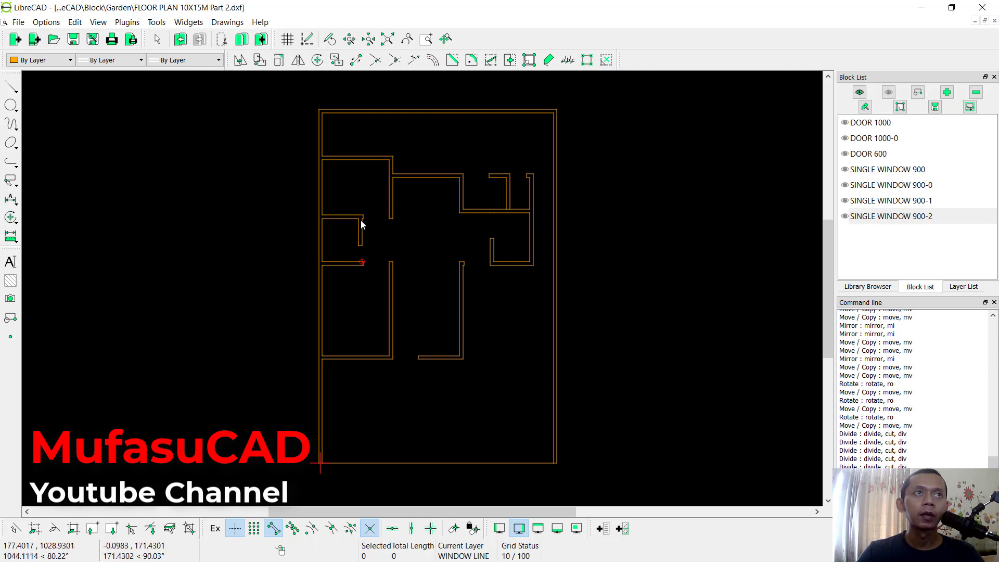
click(73, 40)
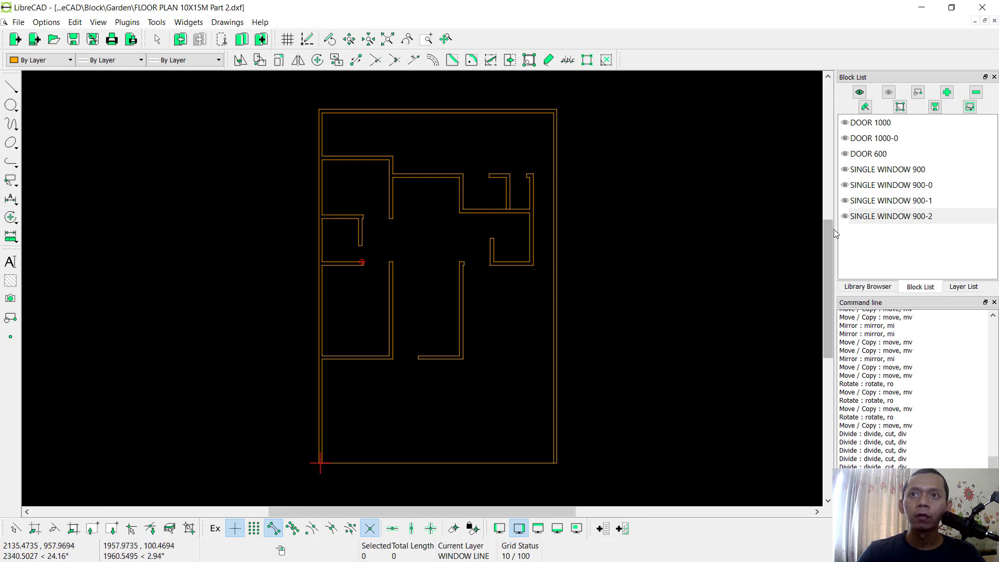
Make the SINGLE WINDOW 900, 900-0, 900-1, 900-2 and DOOR 600, 1000, 1000-0 blocks visible
click(845, 217)
click(845, 201)
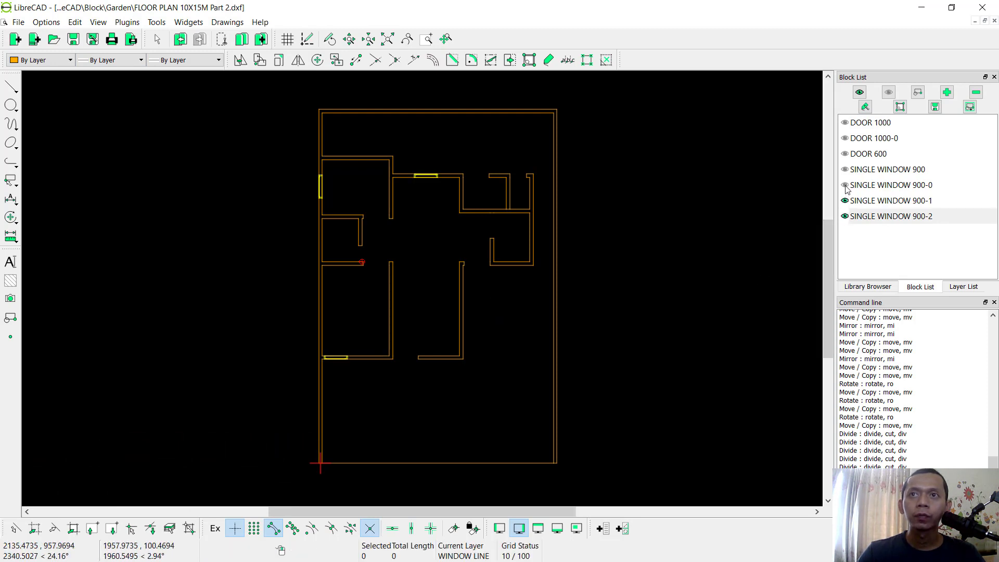
click(845, 186)
click(845, 170)
click(845, 154)
click(845, 139)
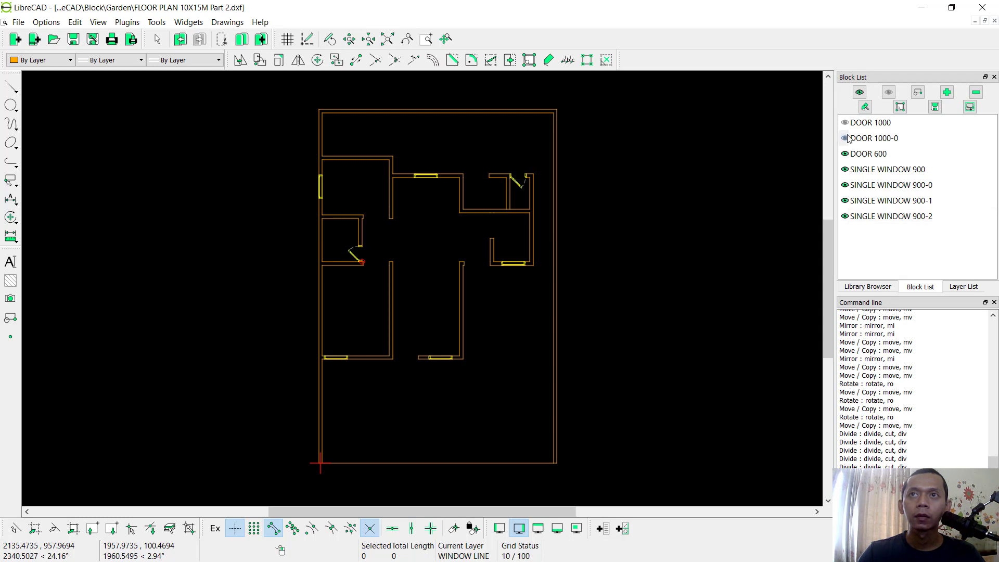
click(845, 122)
mouse_move(489, 301)
middle_down()
mouse_move(553, 310)
mouse_move(473, 310)
middle_up()
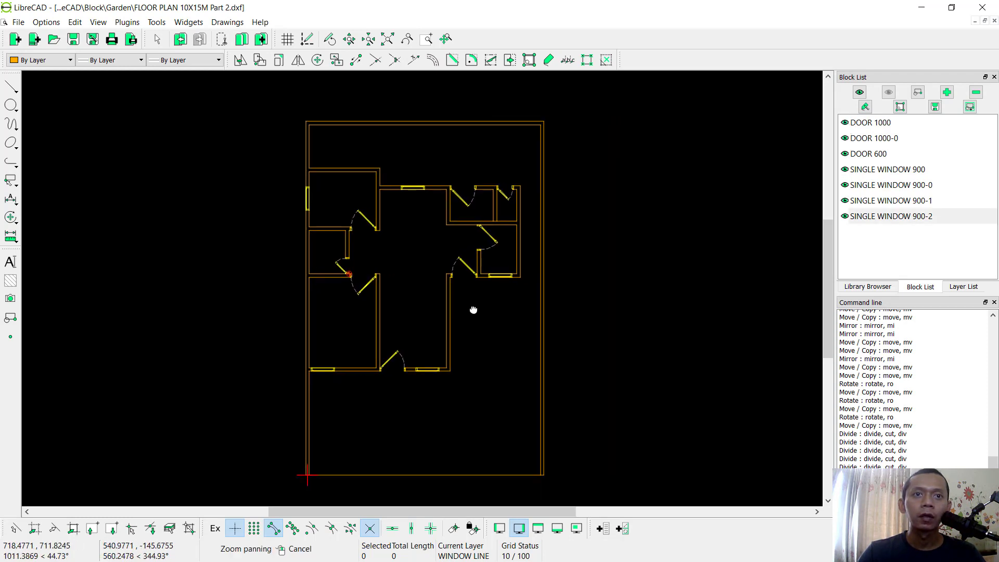